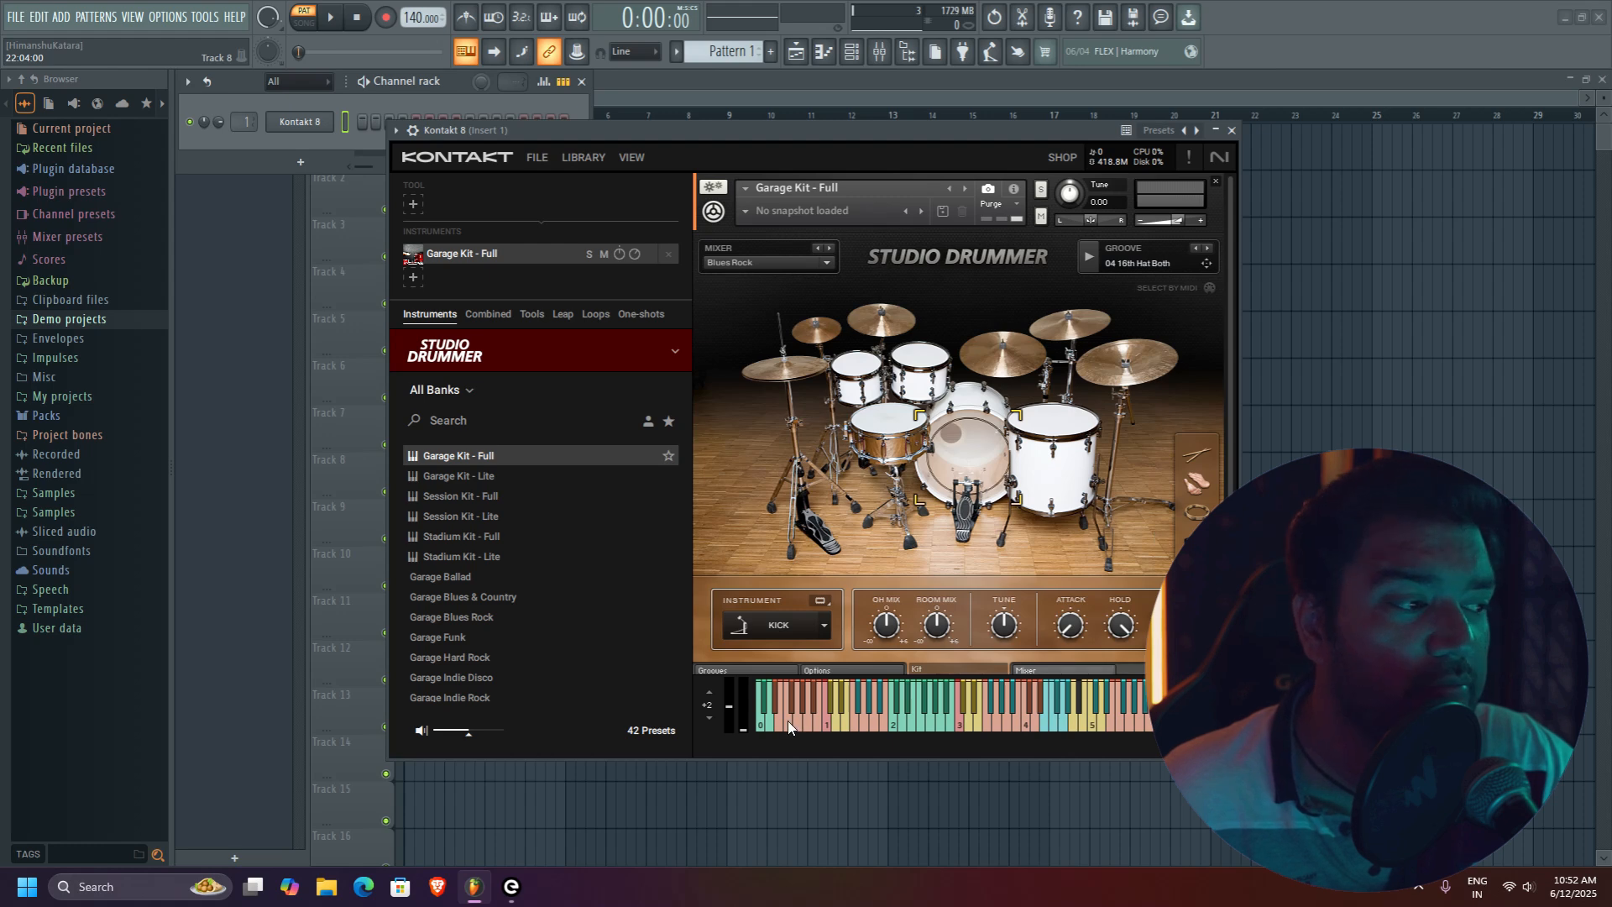
# Audition several drum sounds of the Garage Kit - Full on the virtual keyboard
pyautogui.click(958, 727)
pyautogui.click(1008, 725)
pyautogui.click(1046, 725)
pyautogui.click(1032, 726)
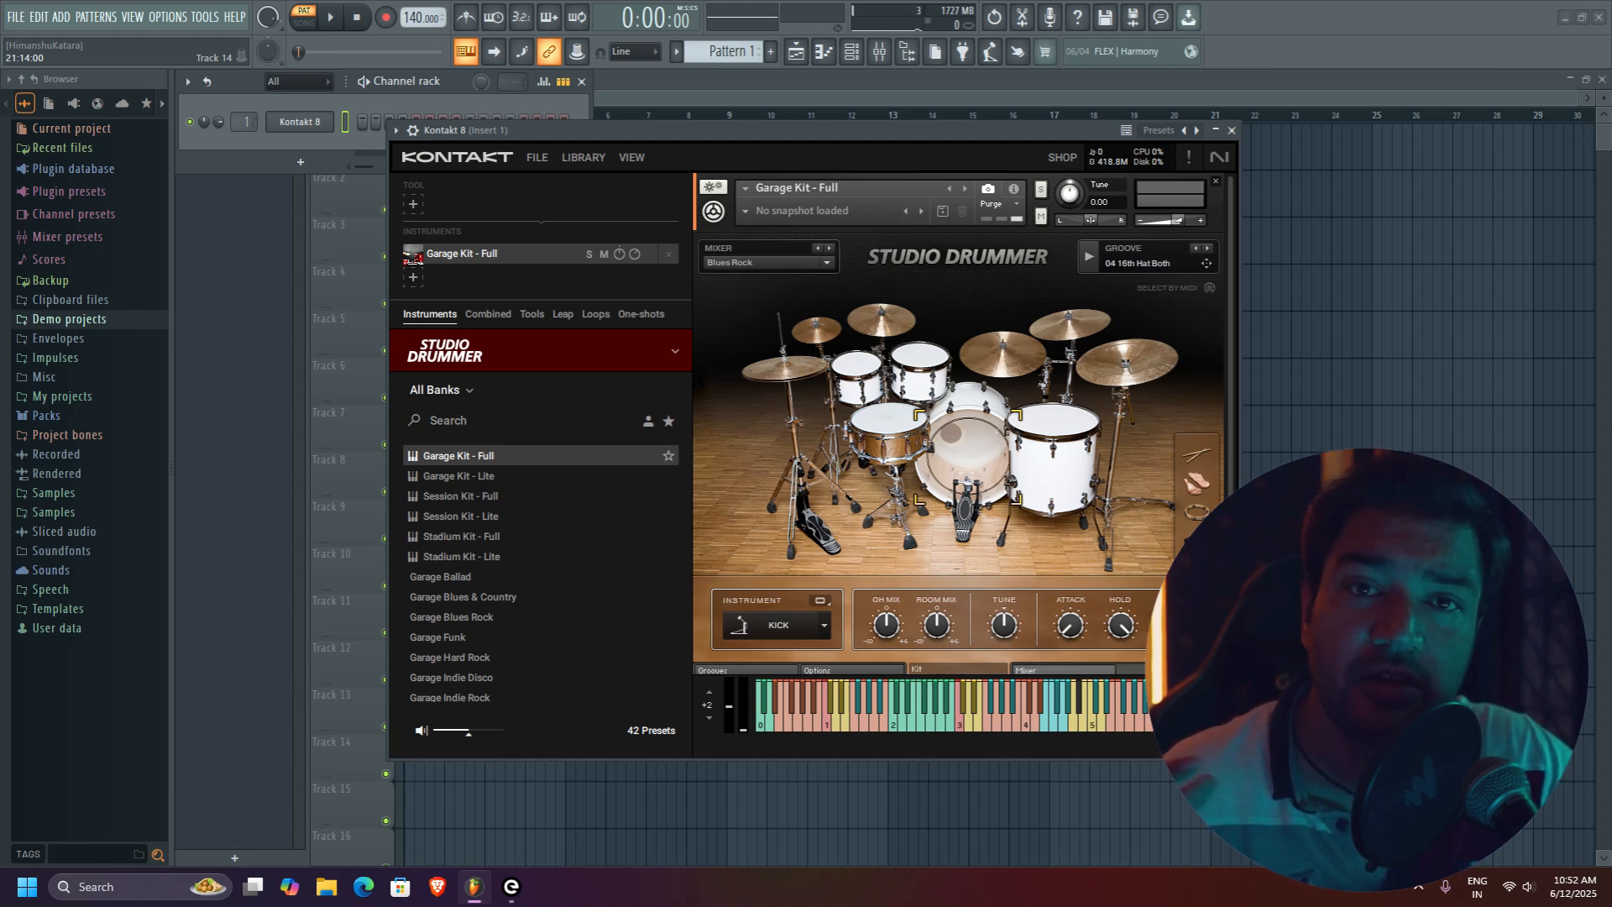
# Try the Hard Rock mixer preset on the Garage Kit and audition its drum sounds
pyautogui.click(805, 264)
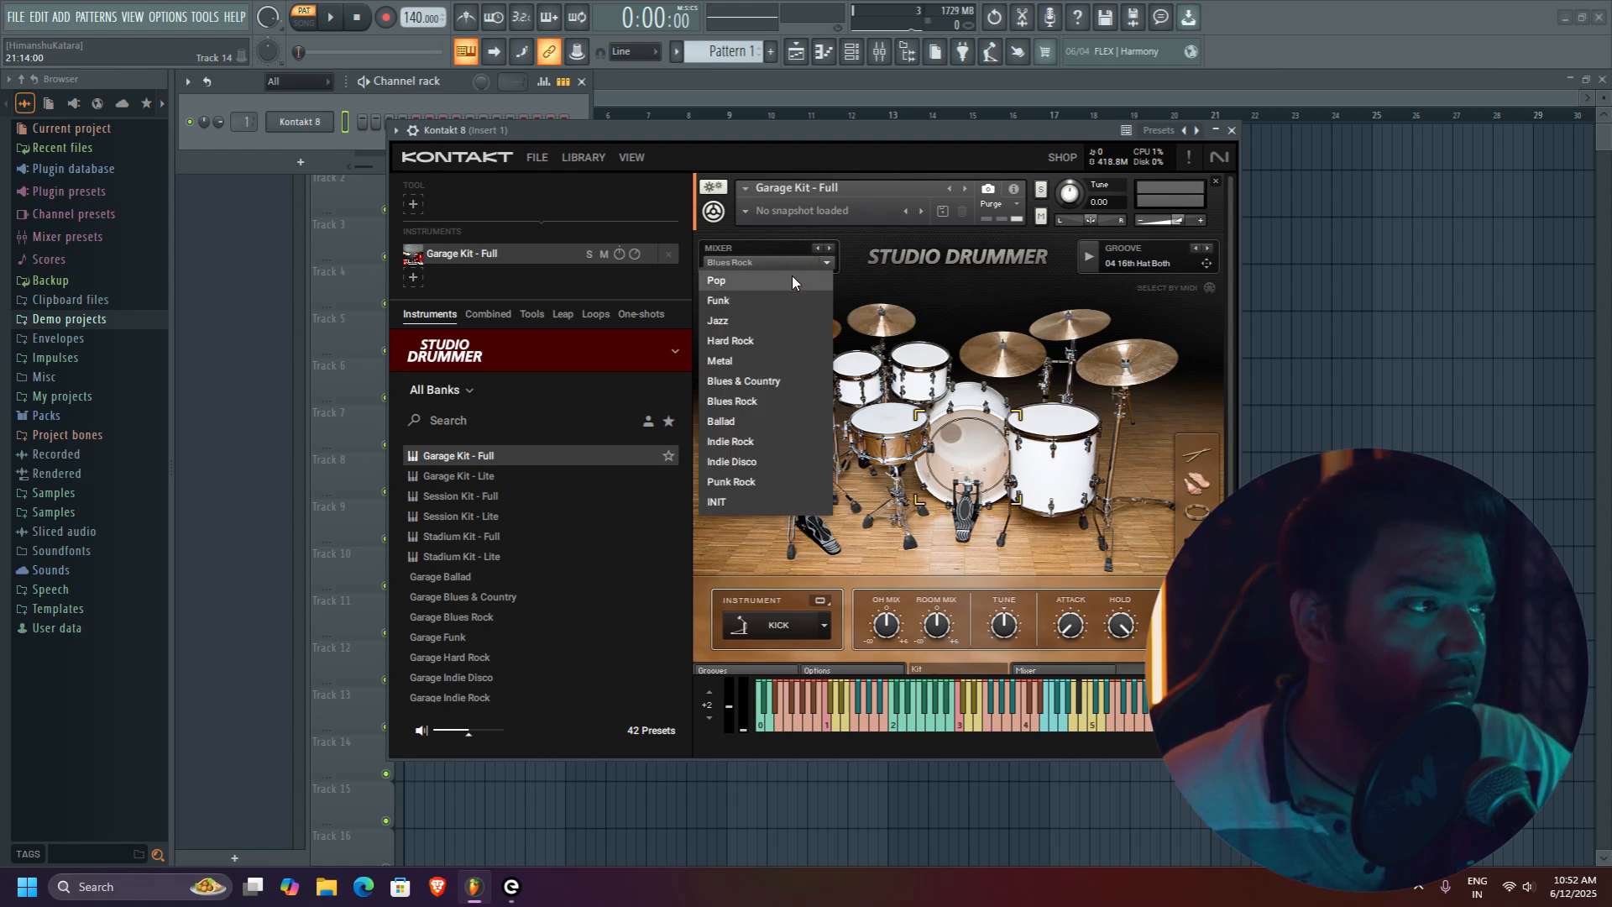
pyautogui.click(784, 339)
pyautogui.click(980, 722)
pyautogui.click(1006, 722)
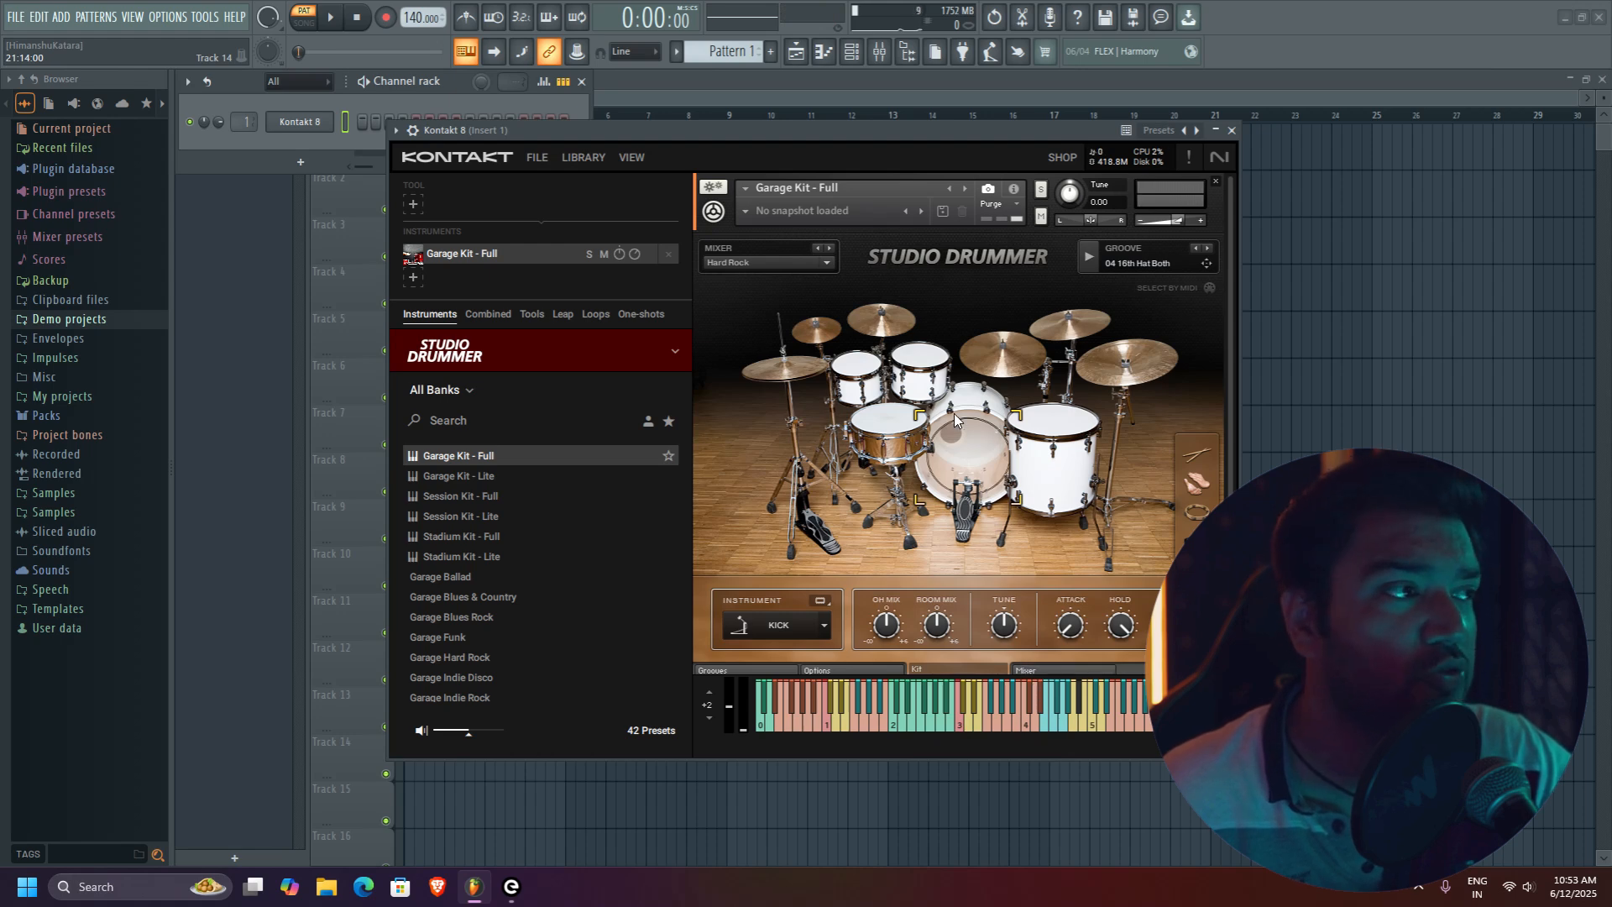
# Set the Studio Drummer mixer preset to Pop and show the groove browser
pyautogui.click(826, 263)
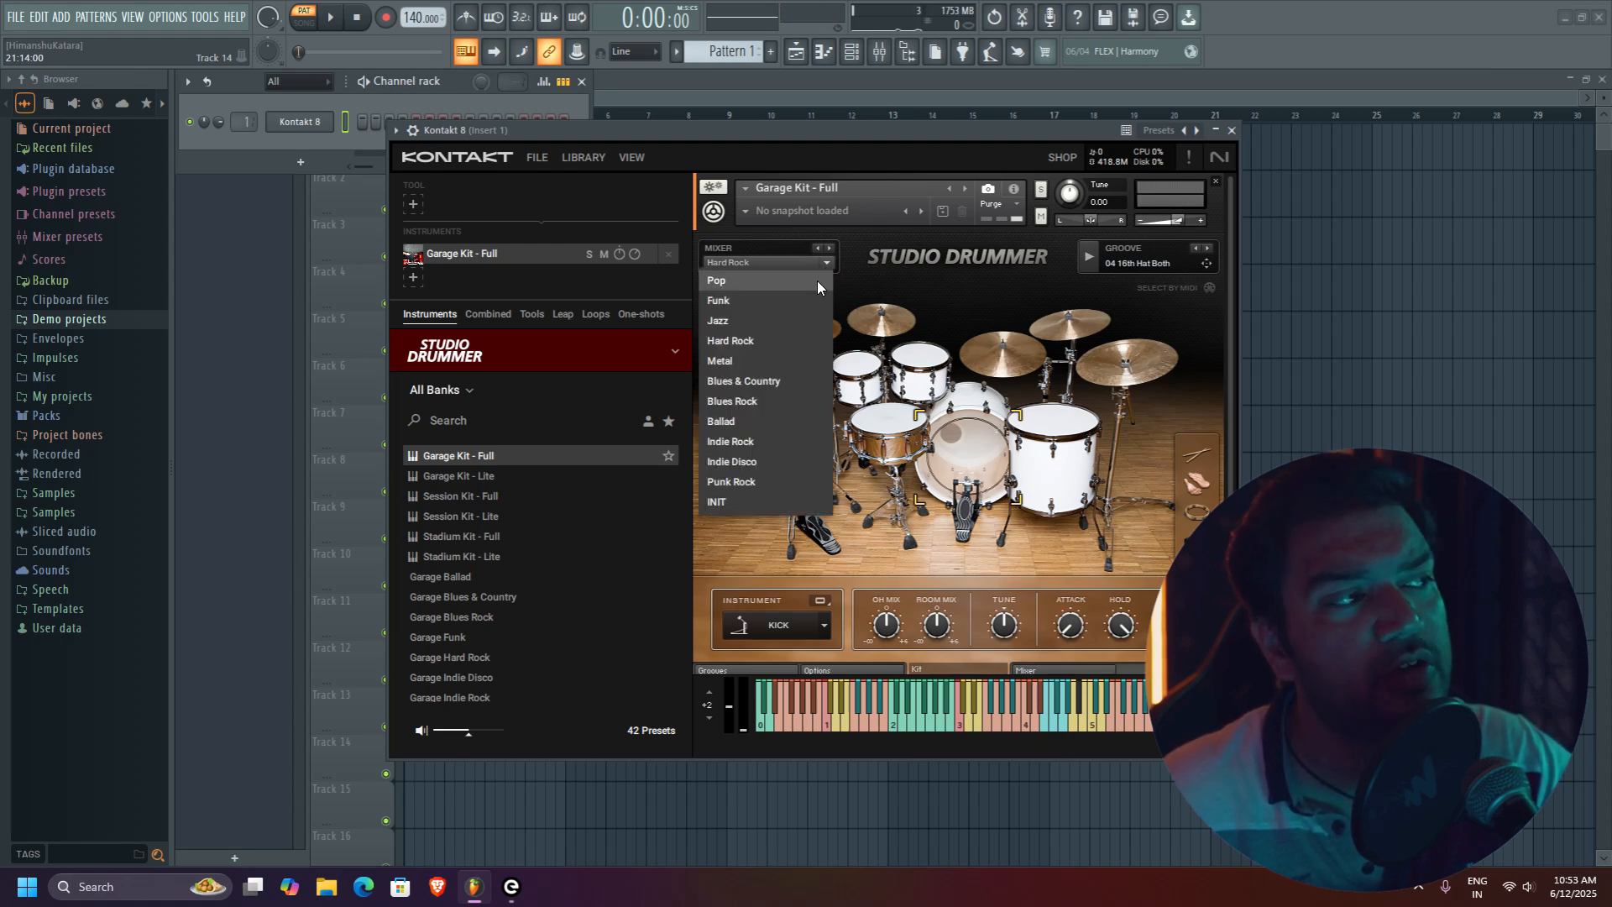
pyautogui.click(817, 281)
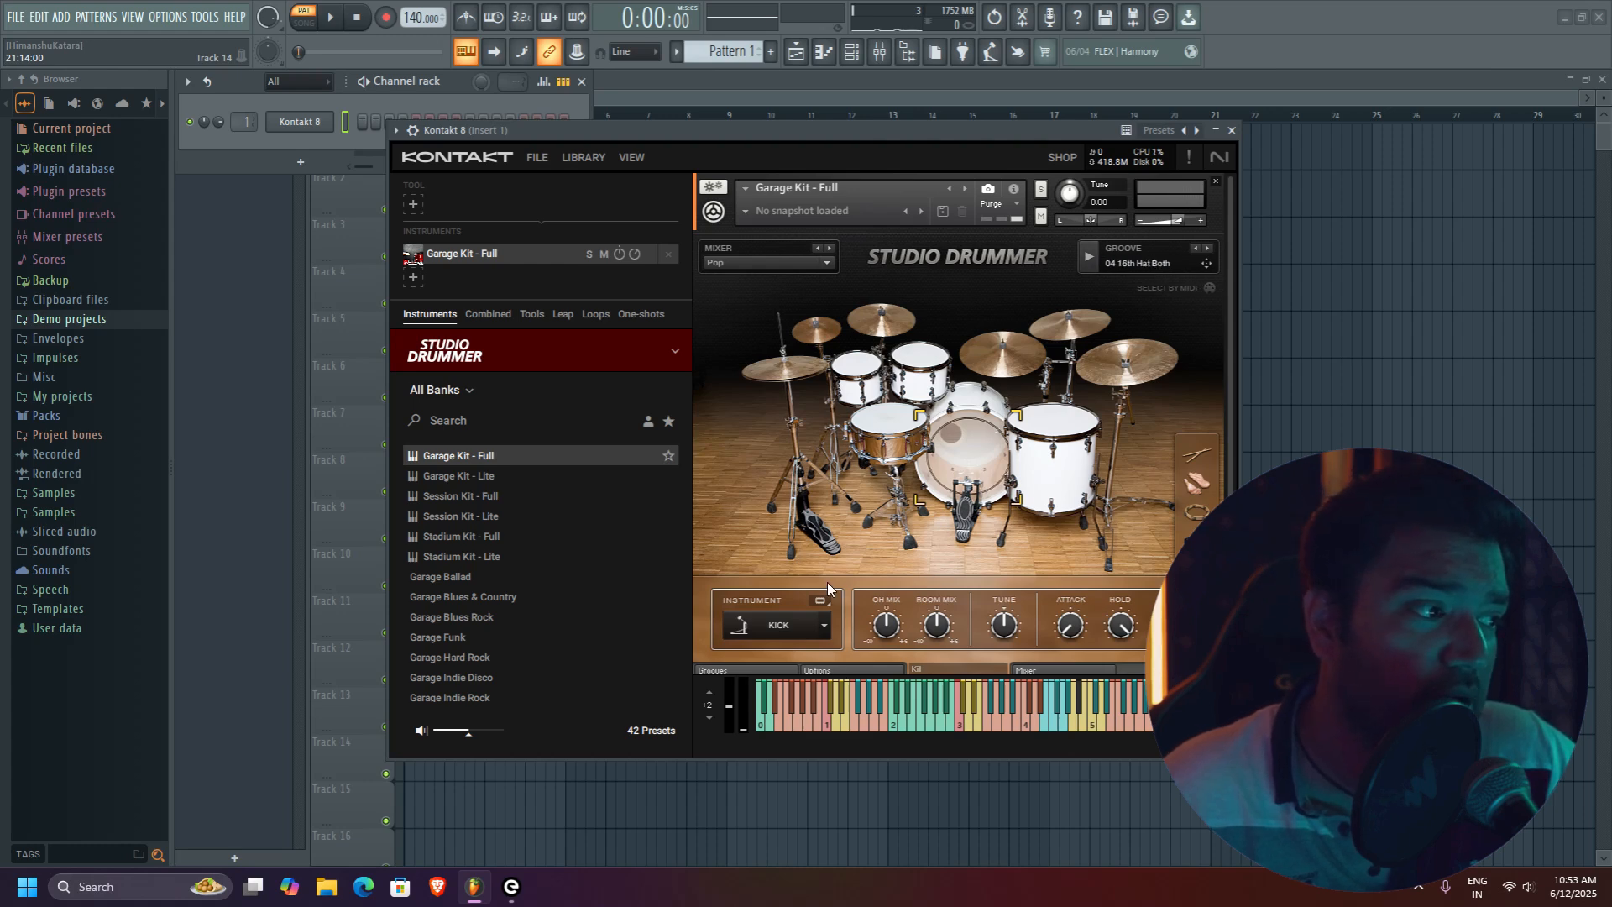
pyautogui.scroll(-1, 783, 581)
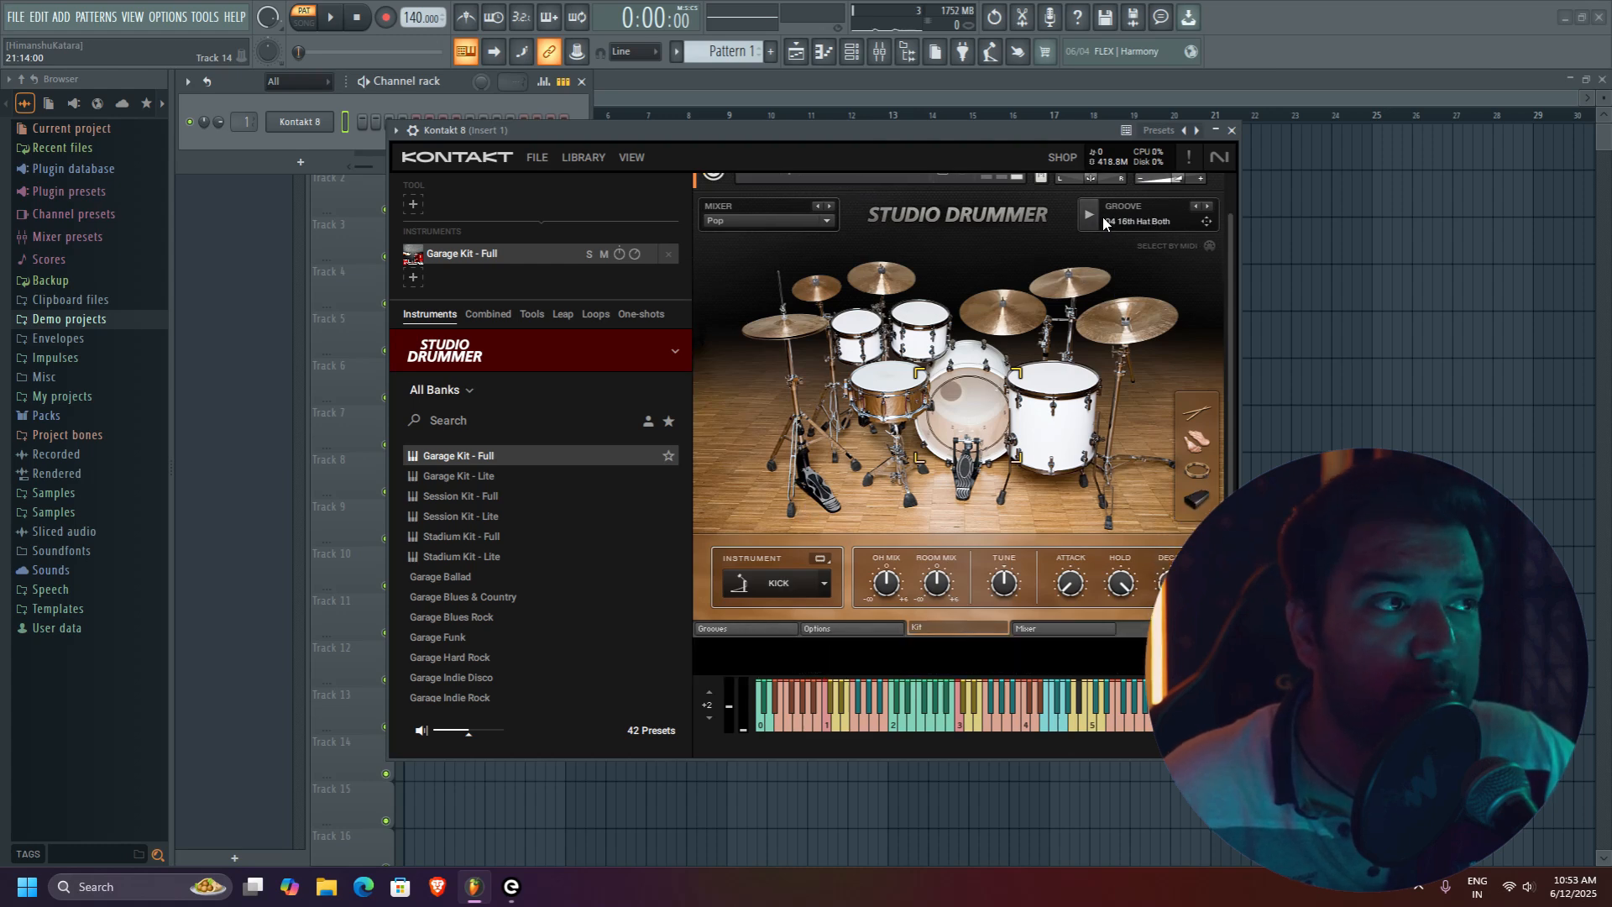
pyautogui.click(769, 627)
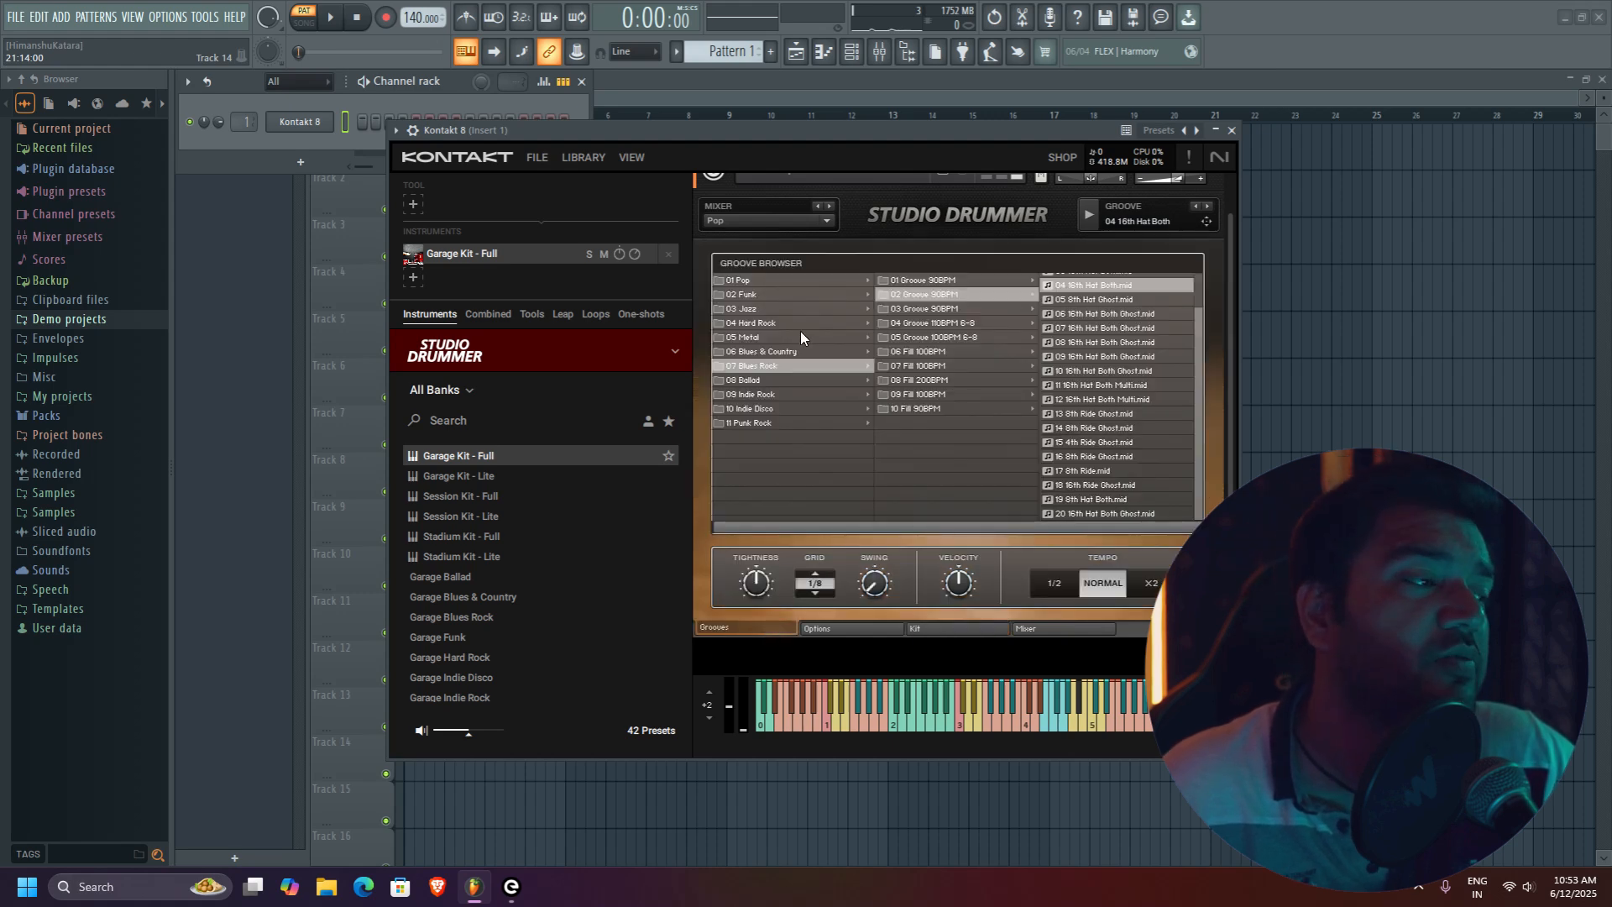
# Browse the Pop, Funk and Hard Rock groove categories and examine the MIDI files in the first seven Pop groove folders
pyautogui.click(792, 279)
pyautogui.click(791, 295)
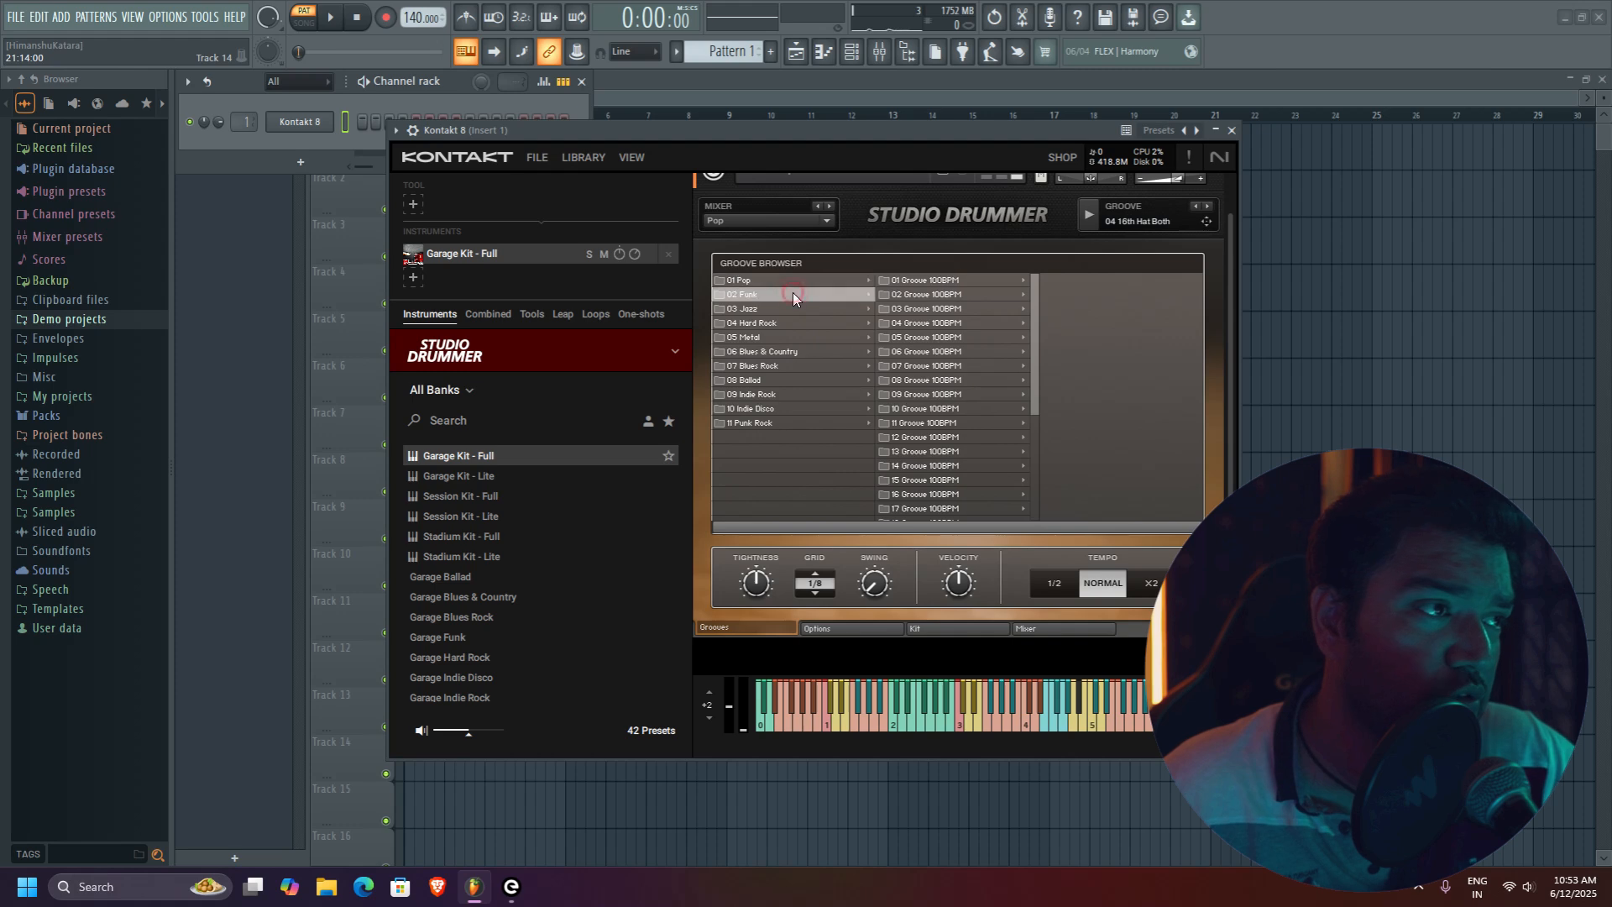
pyautogui.click(834, 280)
pyautogui.click(962, 282)
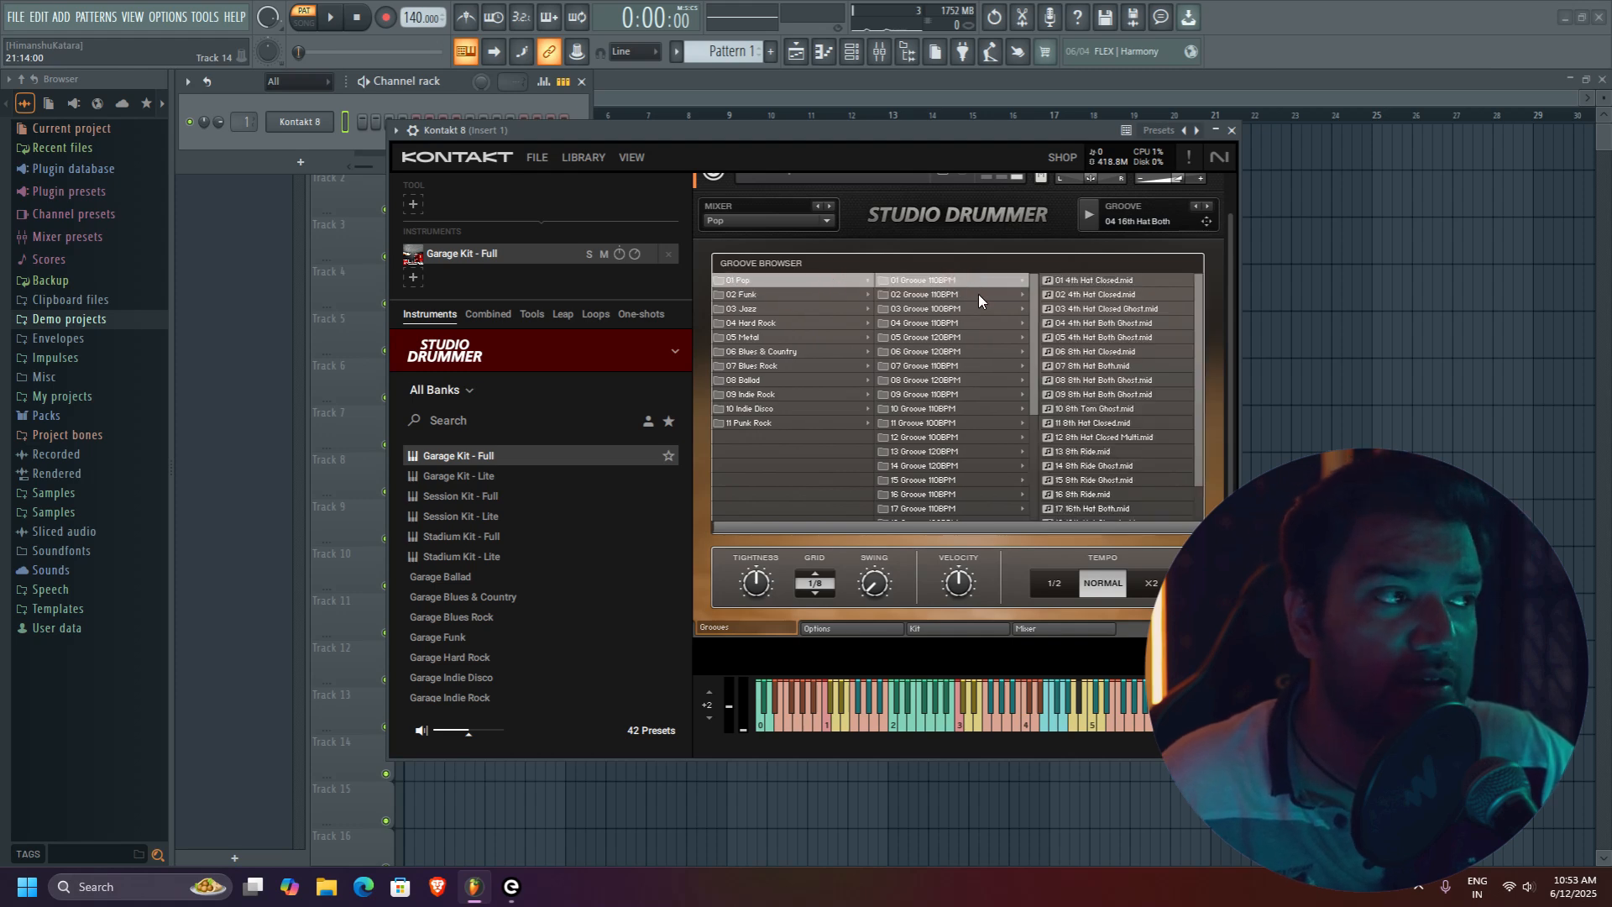
pyautogui.click(979, 294)
pyautogui.click(975, 310)
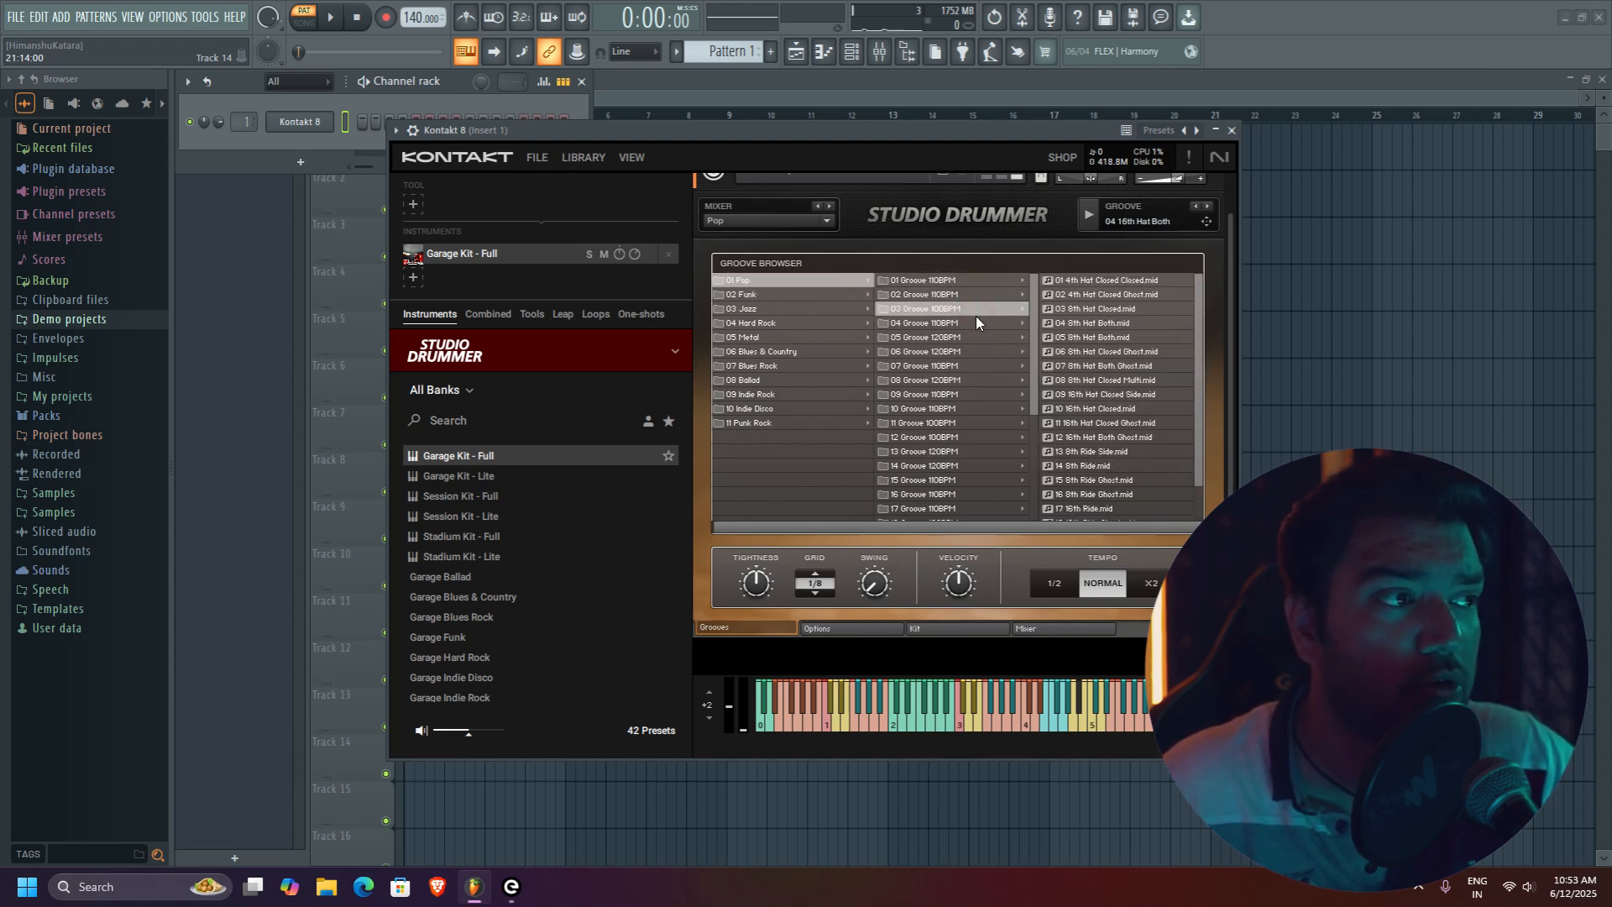
pyautogui.click(975, 327)
pyautogui.click(983, 336)
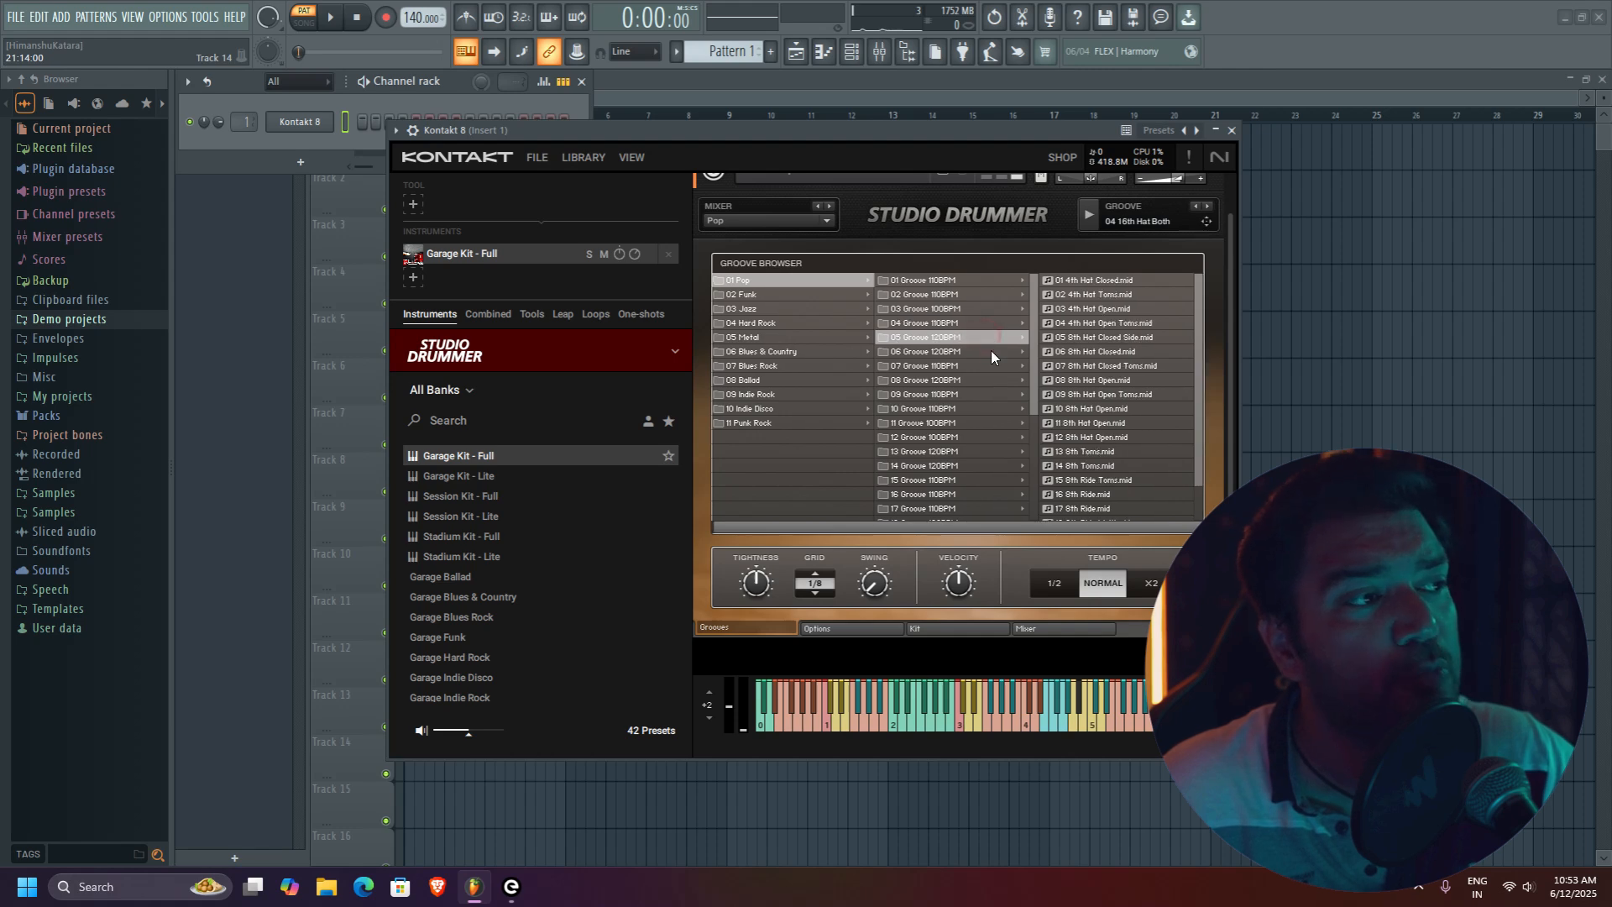
pyautogui.click(992, 351)
pyautogui.click(999, 365)
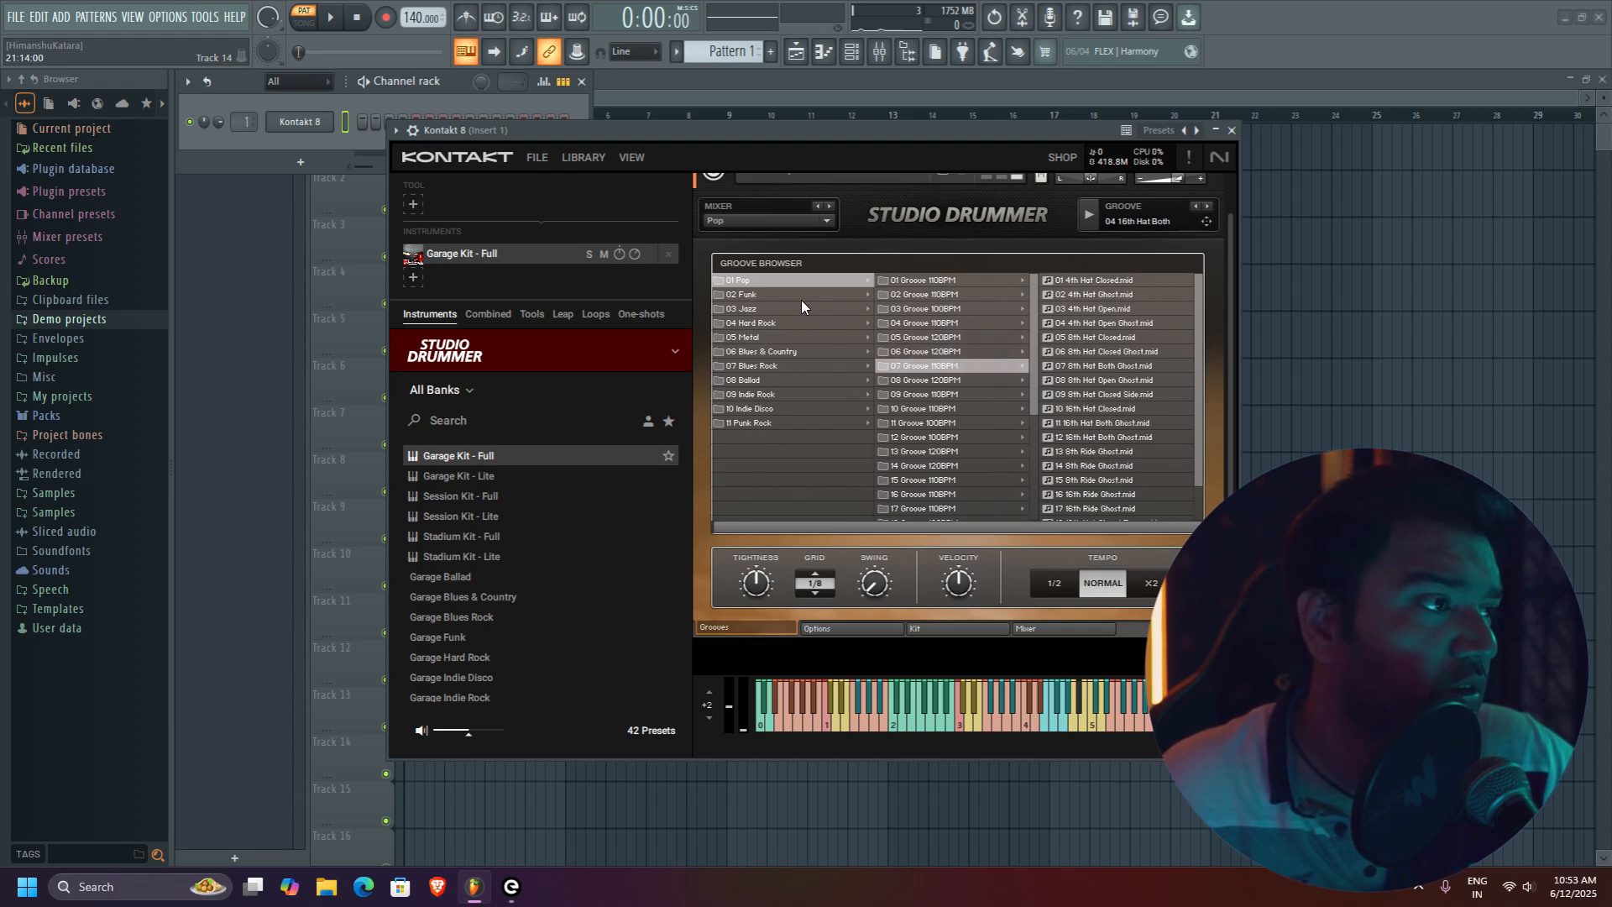
pyautogui.click(795, 324)
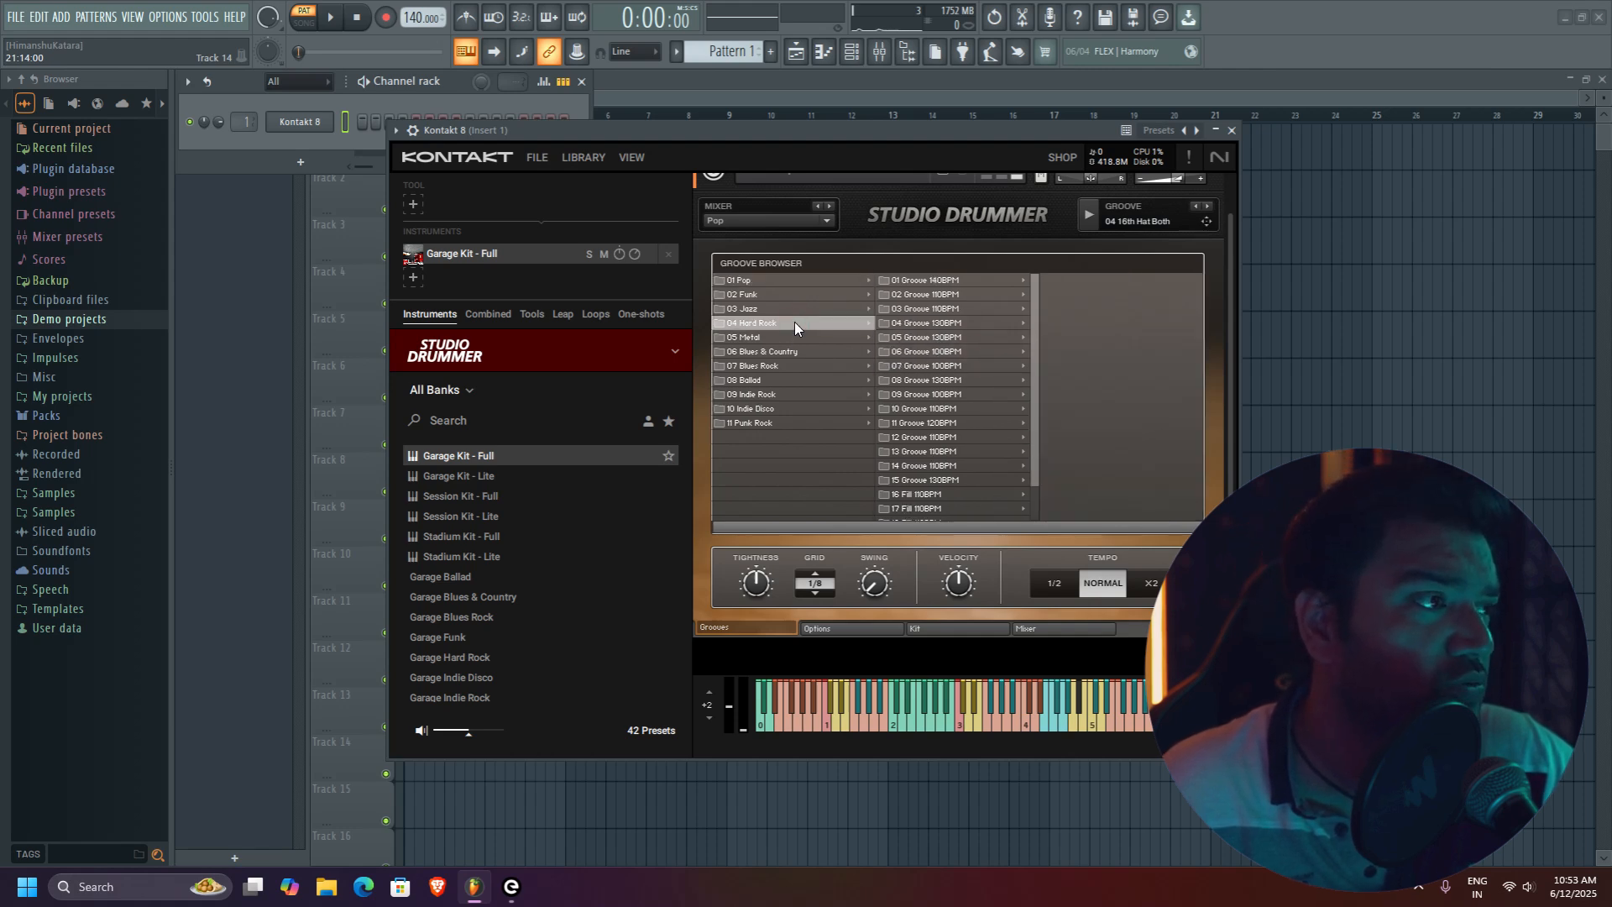
# Load the groove 01 4th Hat Closed from the 01 Groove 110BPM folder of the 01 Pop category
pyautogui.click(803, 282)
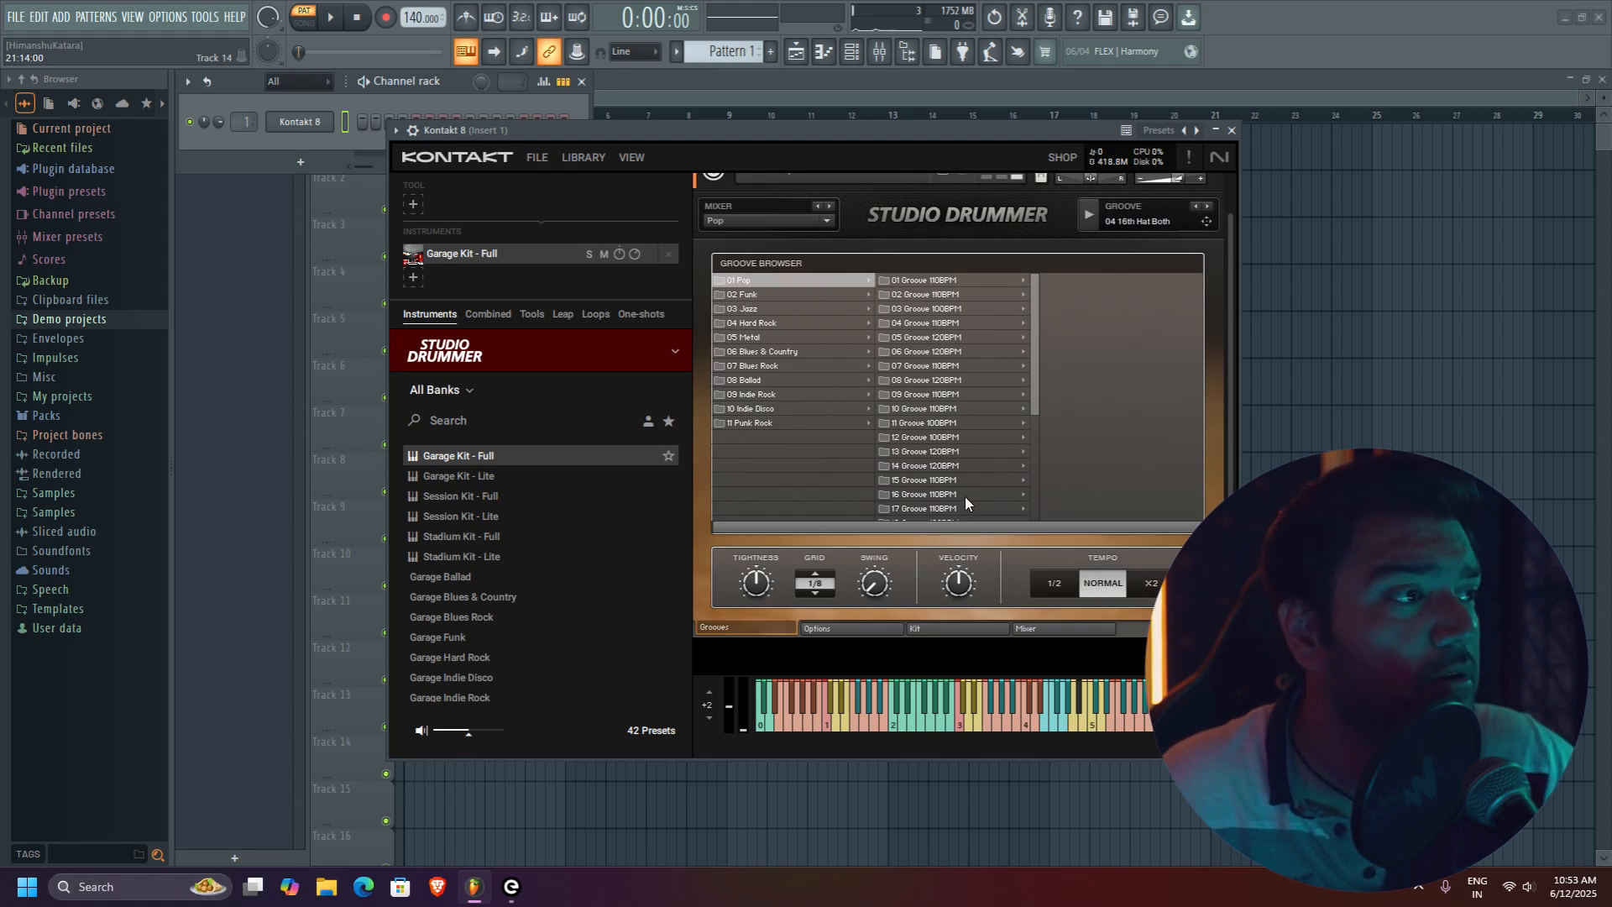
pyautogui.click(943, 280)
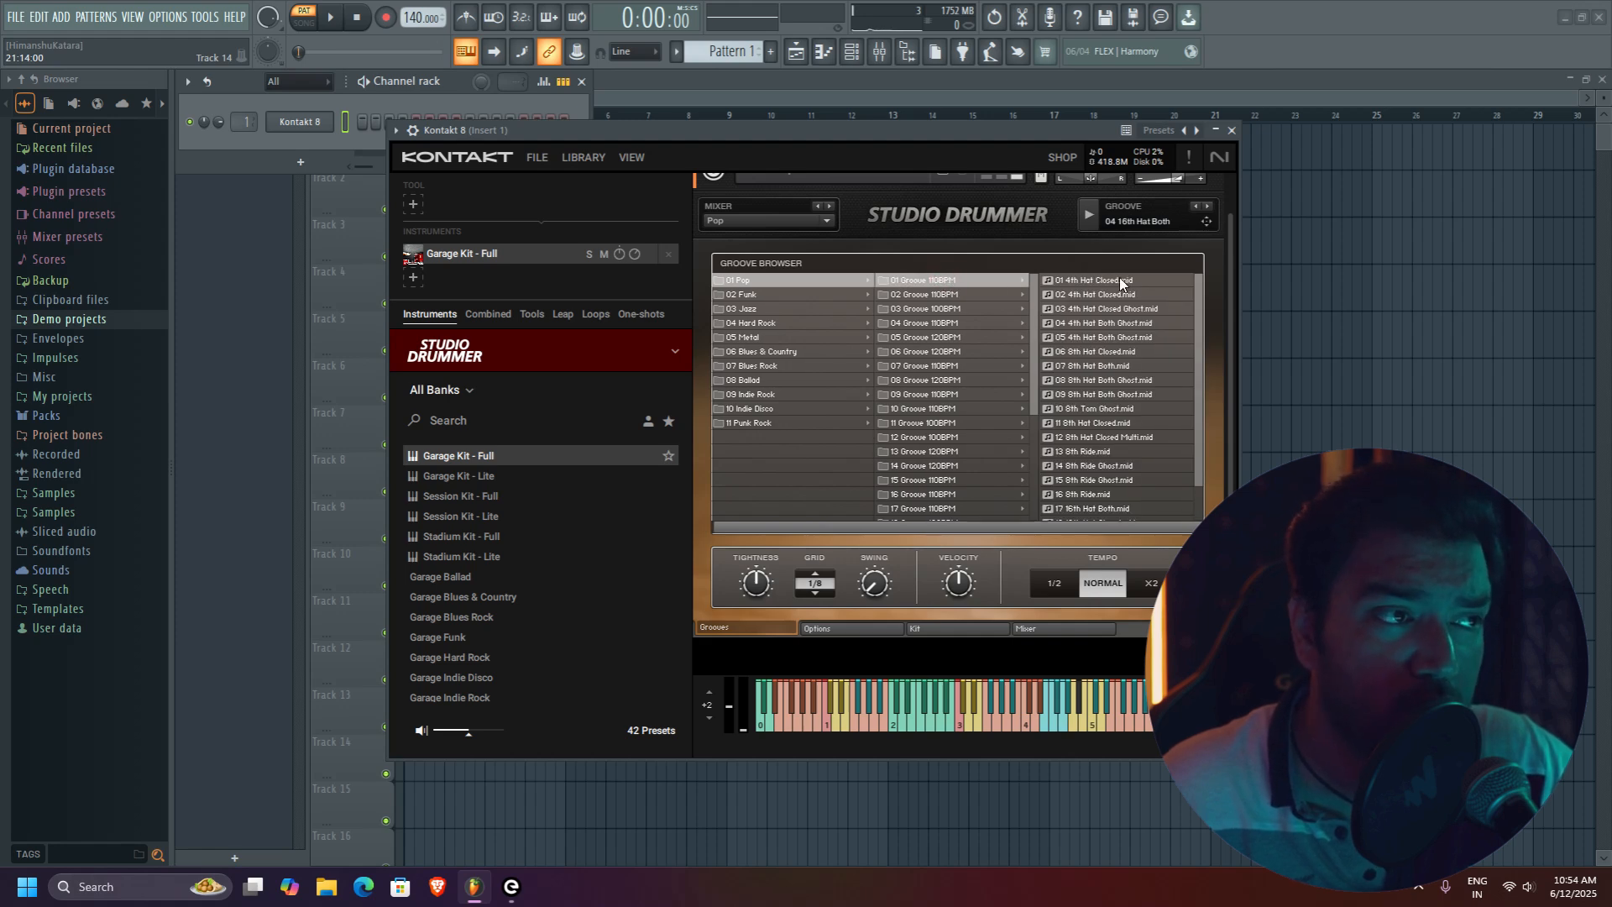
pyautogui.moveTo(1196, 294)
pyautogui.mouseDown()
pyautogui.moveTo(1195, 349)
pyautogui.moveTo(1190, 280)
pyautogui.mouseUp()
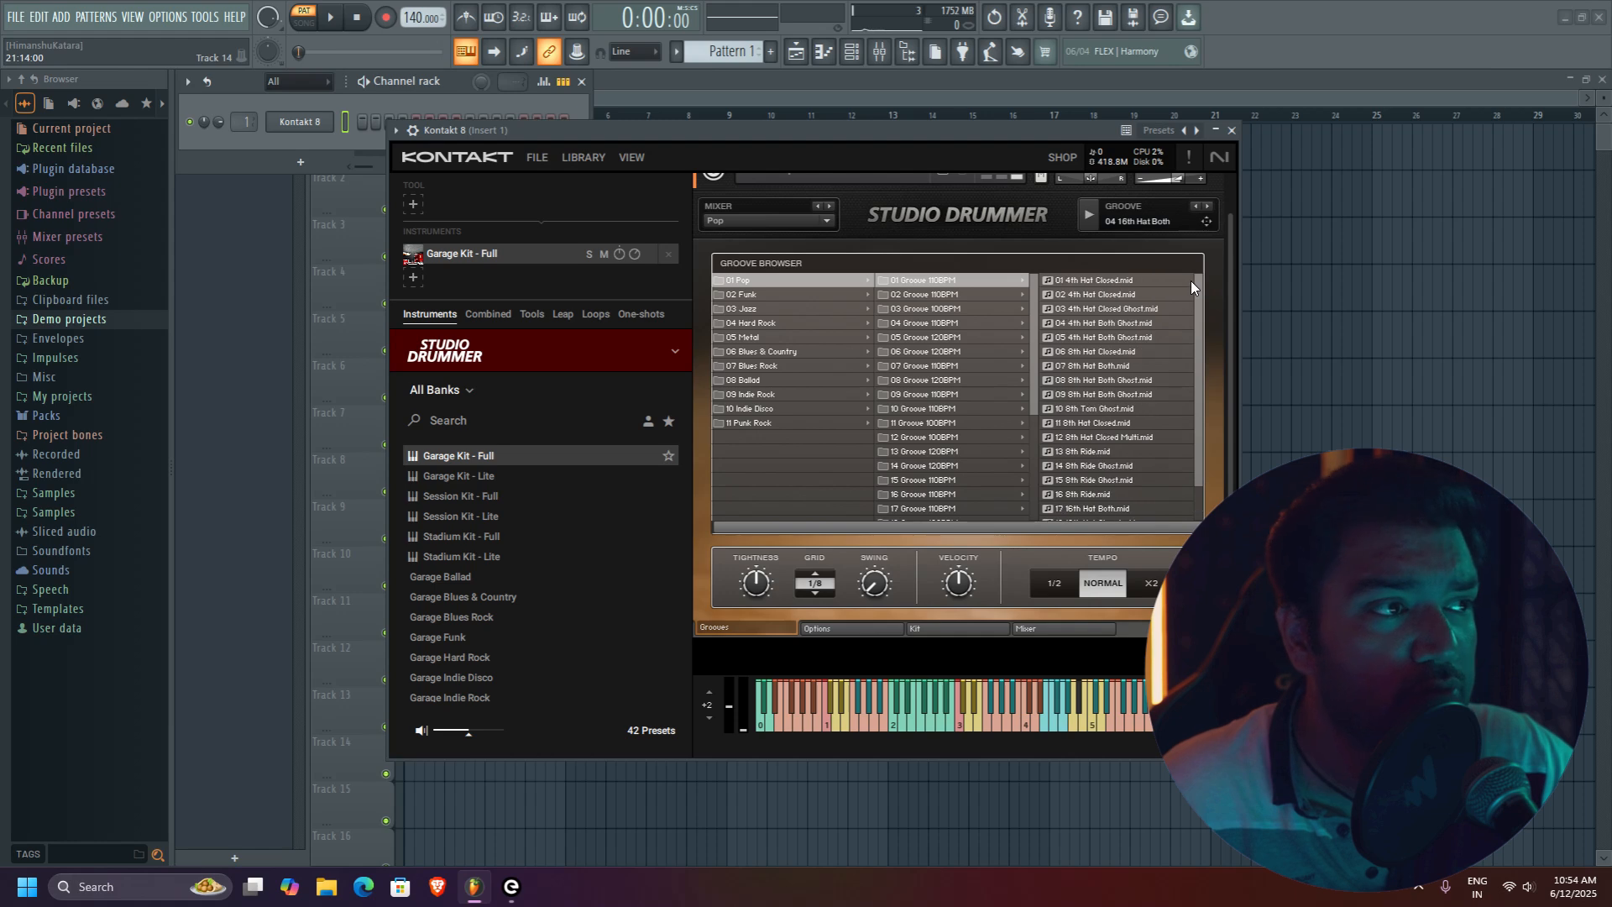
pyautogui.click(1113, 284)
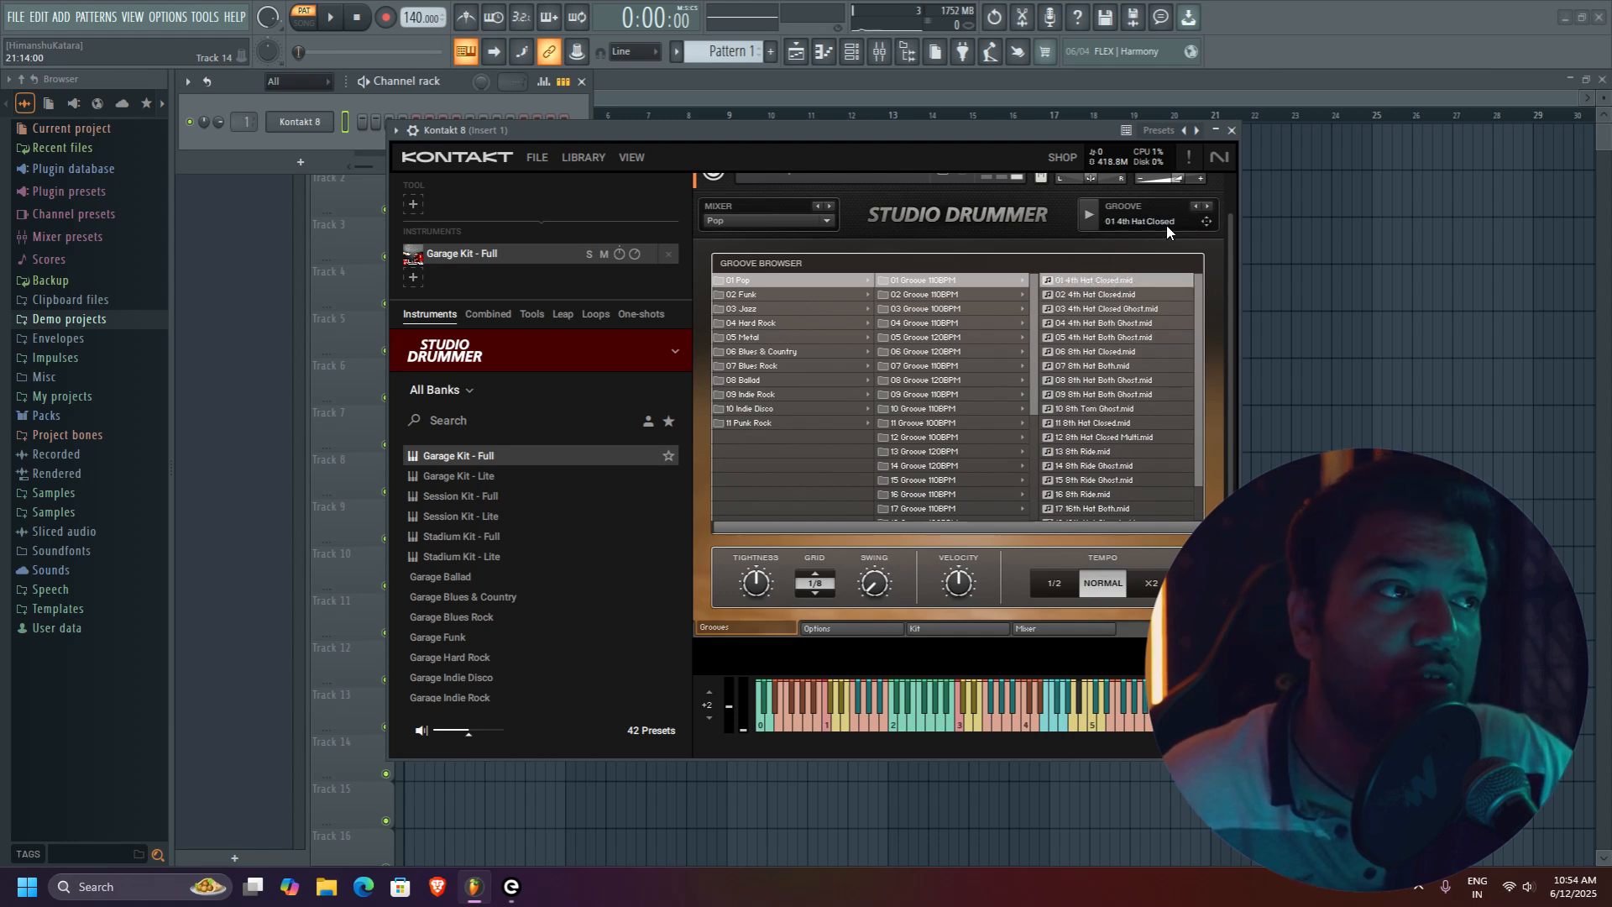
# Preview the loaded groove and set the project tempo to 105 BPM
pyautogui.click(1089, 216)
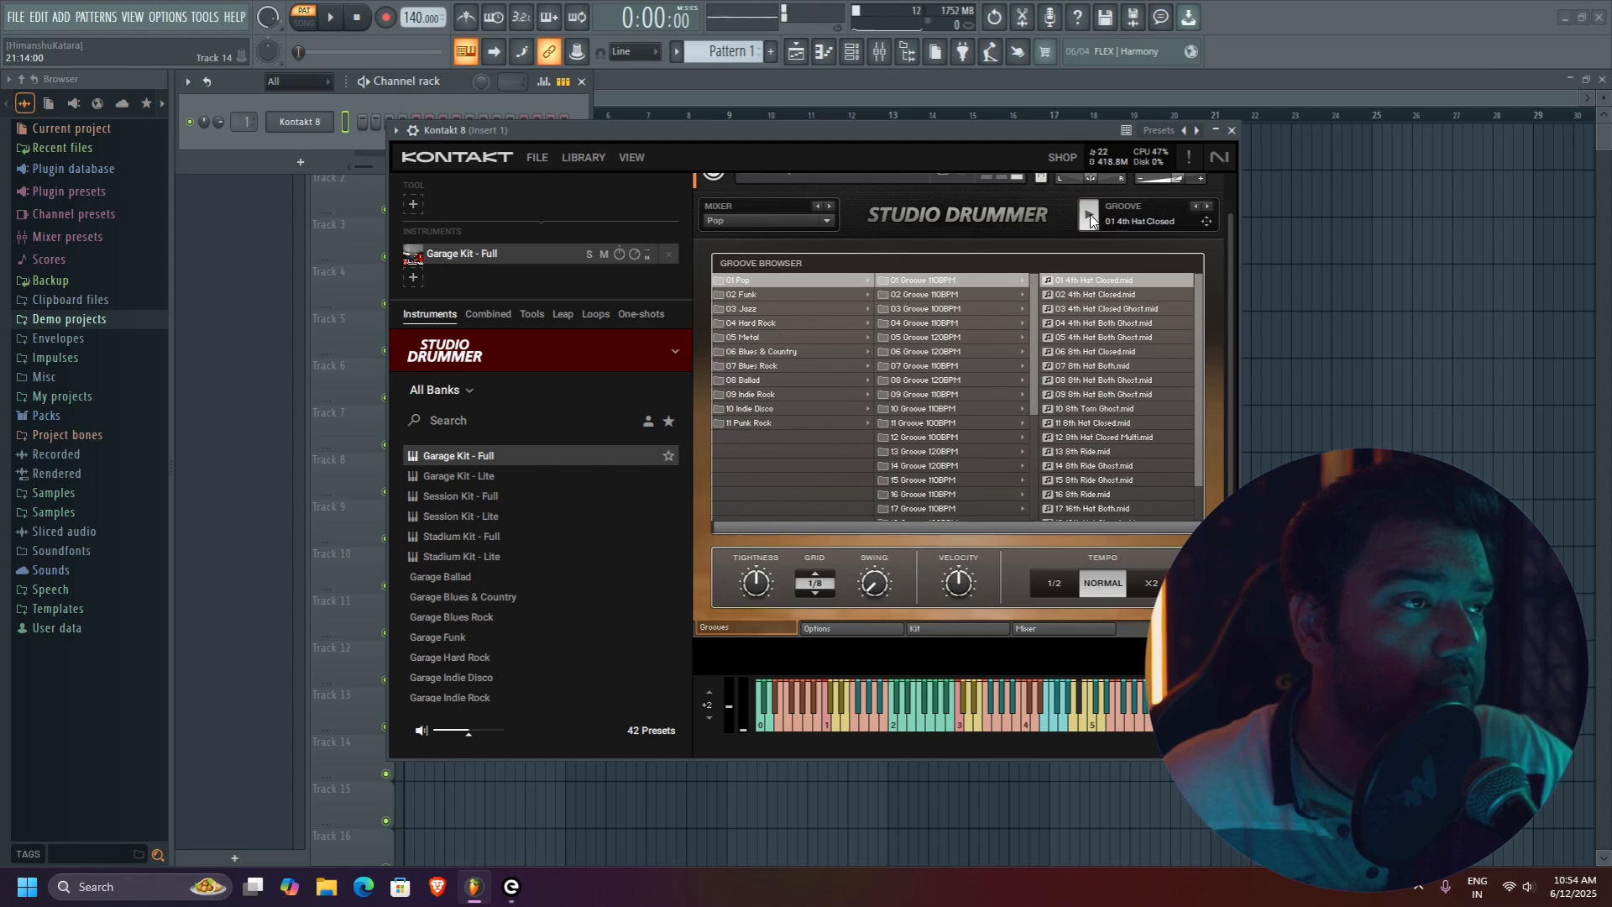
pyautogui.click(1089, 214)
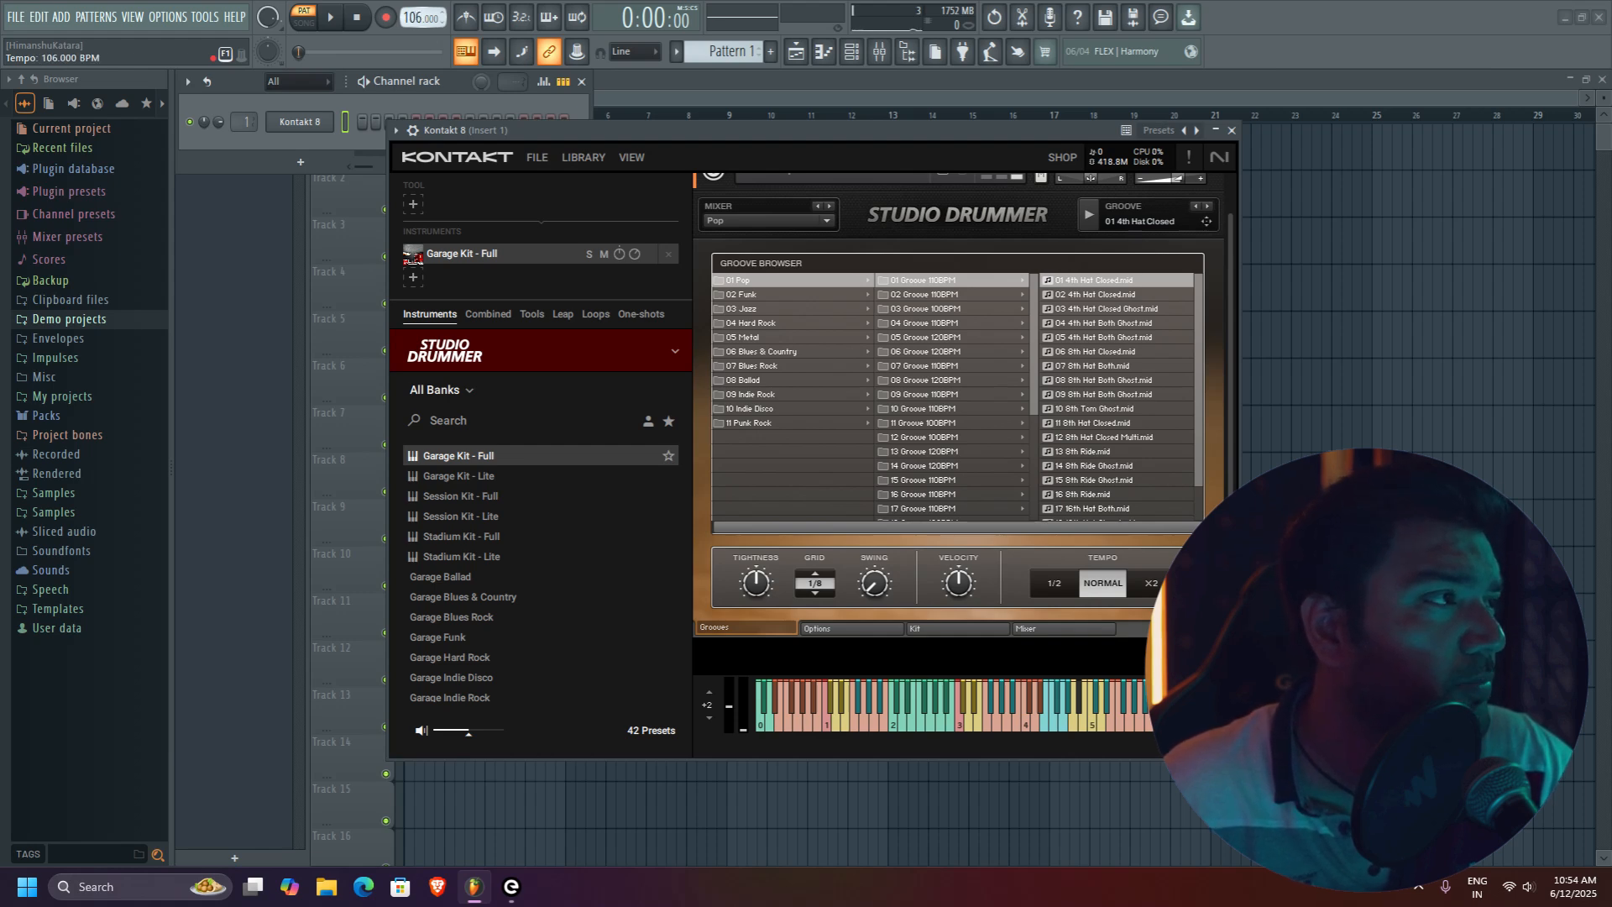
pyautogui.moveTo(411, 17); pyautogui.dragTo(411, 21)
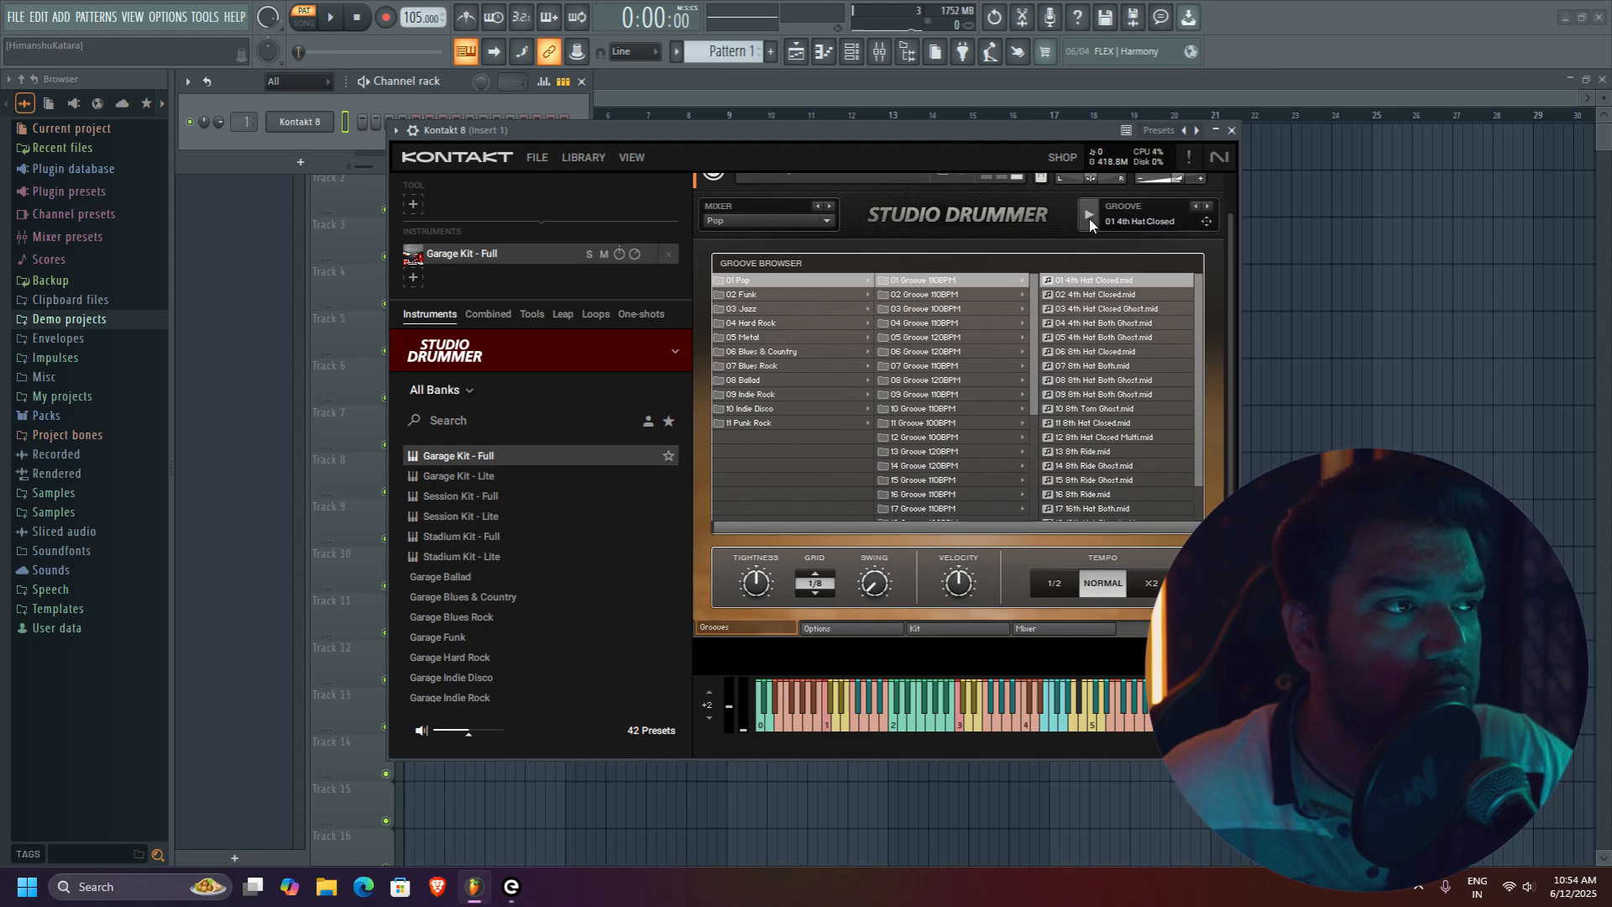
pyautogui.click(1088, 217)
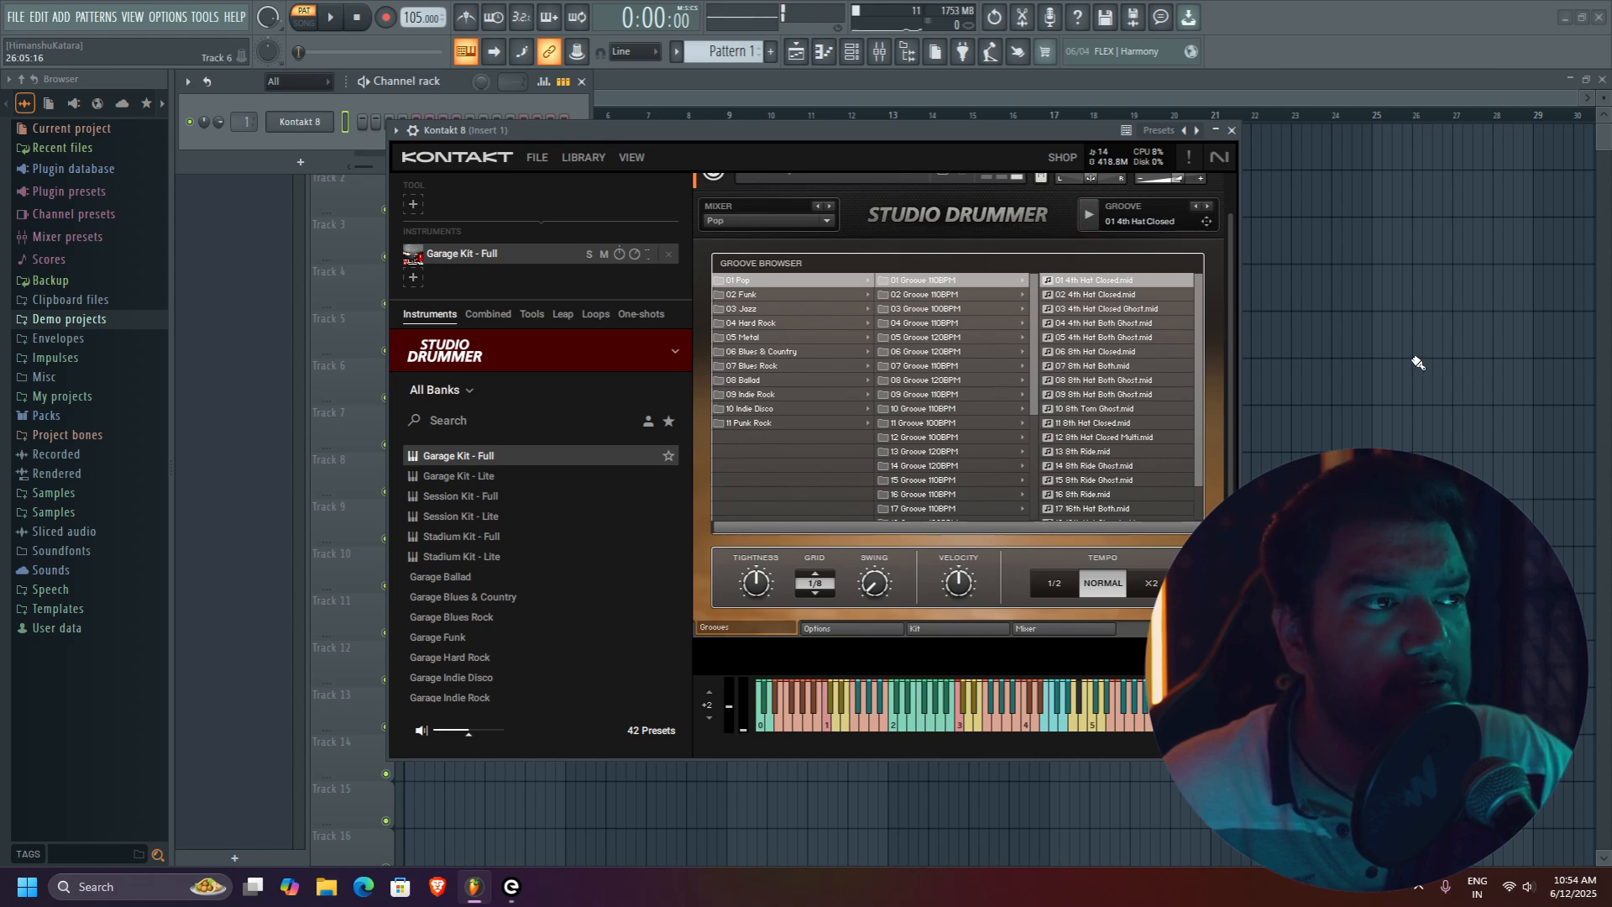
# Import the loaded groove's MIDI from all tracks into Pattern 1 and place that pattern at bar 1 of Track 1
pyautogui.click(739, 136)
pyautogui.moveTo(744, 158); pyautogui.dragTo(924, 291)
pyautogui.moveTo(1385, 360); pyautogui.dragTo(400, 119)
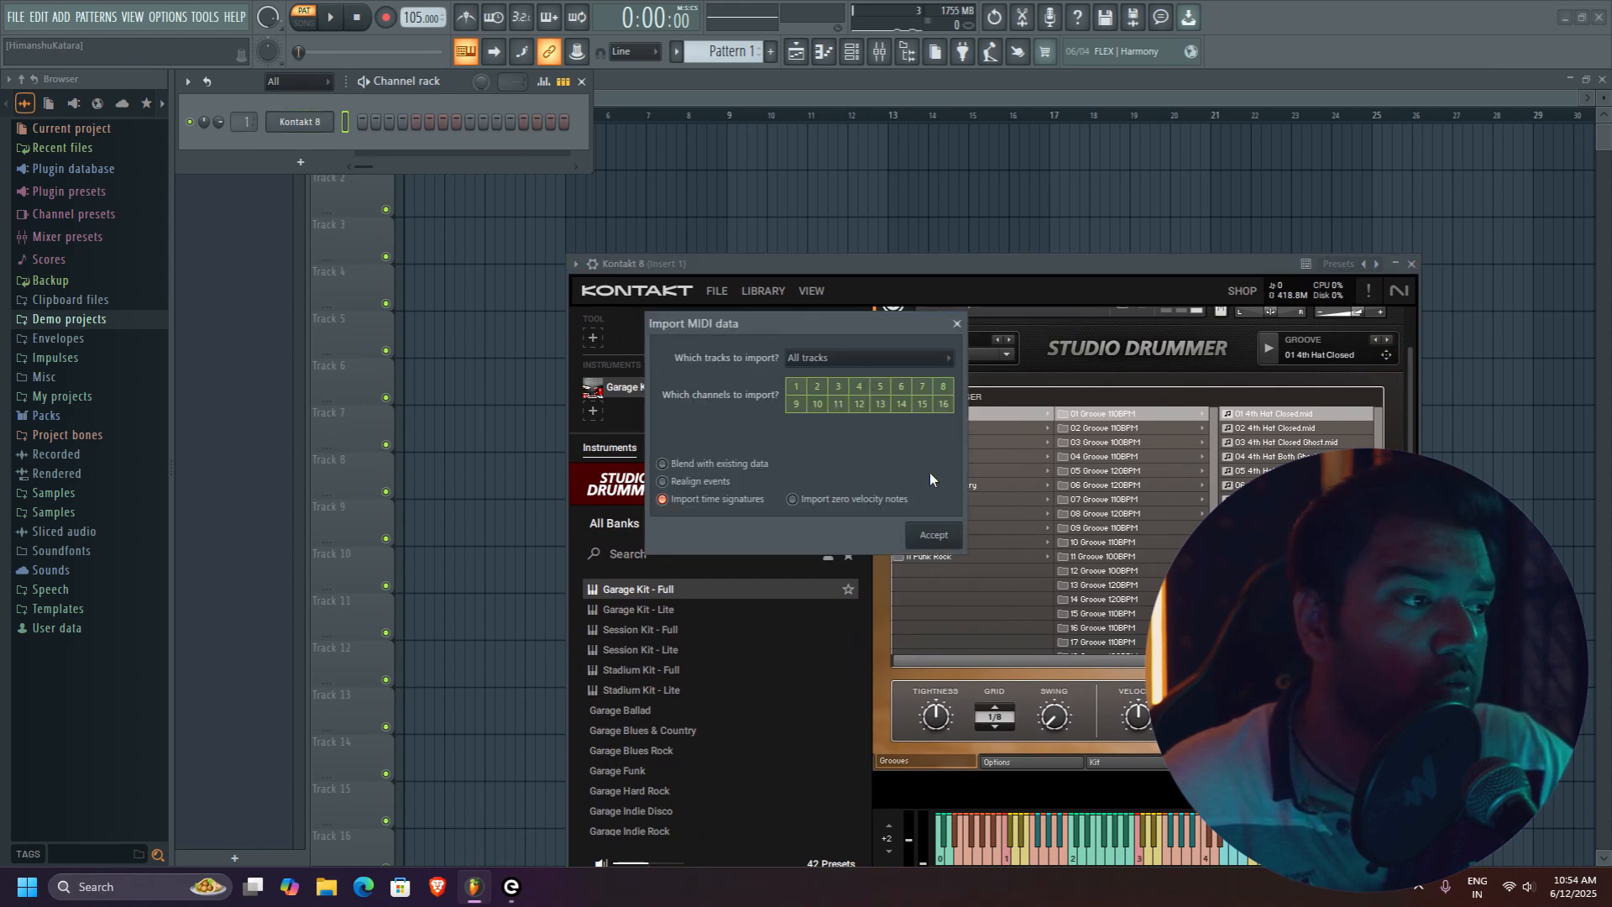
pyautogui.click(934, 535)
pyautogui.moveTo(622, 180); pyautogui.dragTo(401, 122)
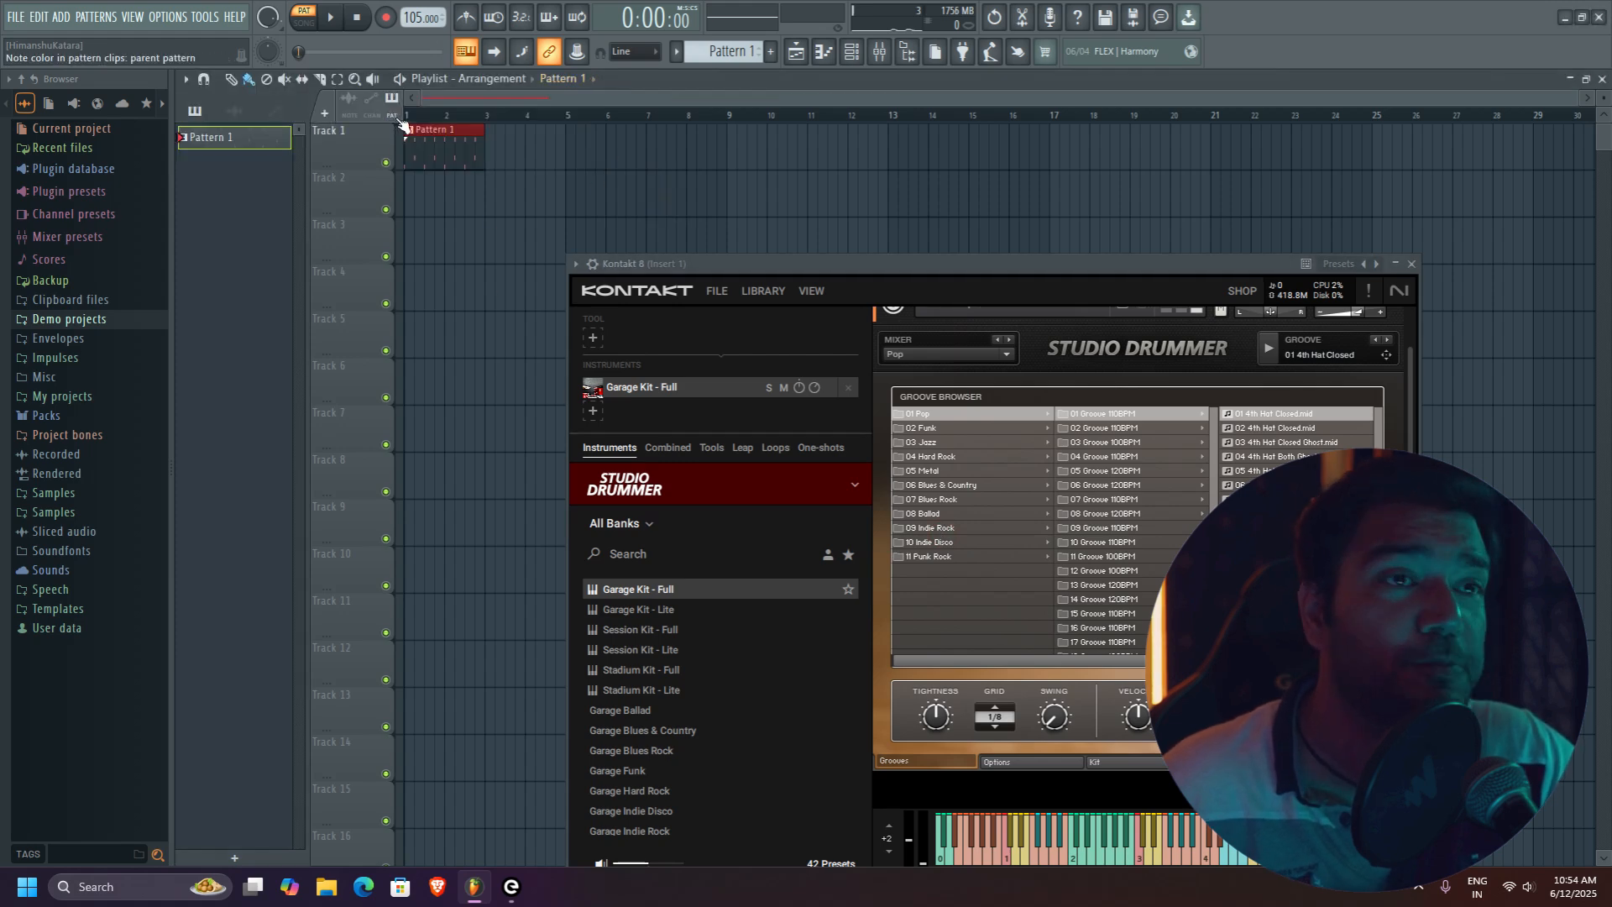
# Switch playback to song mode and play the Pattern 1 clip in the playlist
pyautogui.moveTo(1569, 101); pyautogui.dragTo(839, 99)
pyautogui.click(303, 23)
pyautogui.press('space')
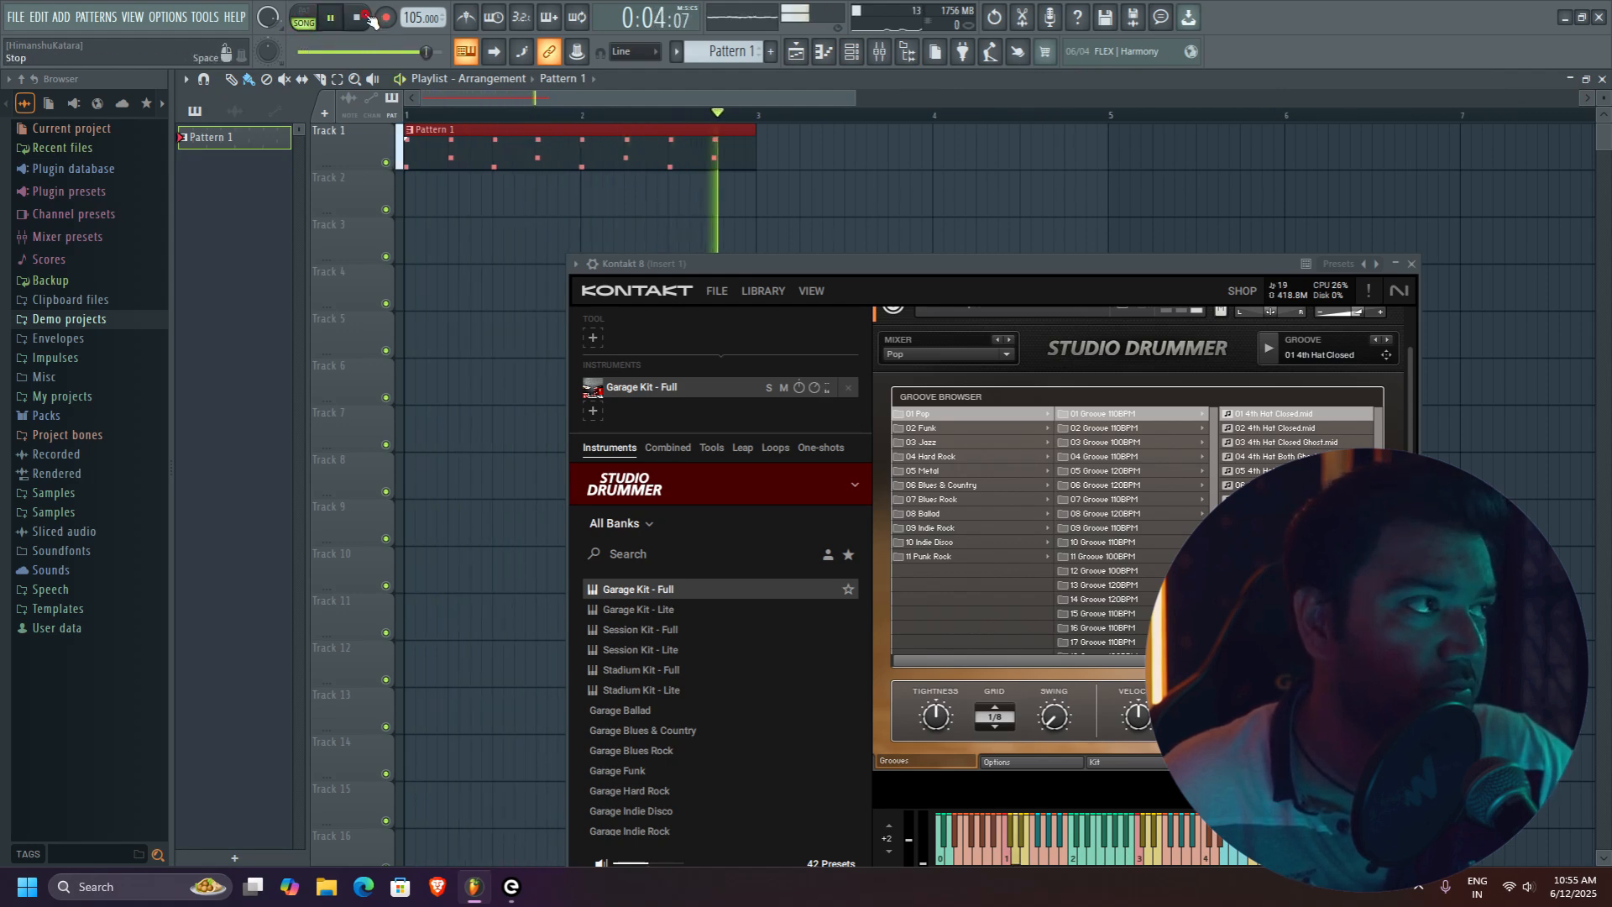
pyautogui.press('space')
# Examine the imported groove's notes and velocities in the Kontakt 8 piano roll and play them back
pyautogui.press('F7')
pyautogui.scroll(2, 900, 414)
pyautogui.moveTo(1178, 101); pyautogui.dragTo(846, 101)
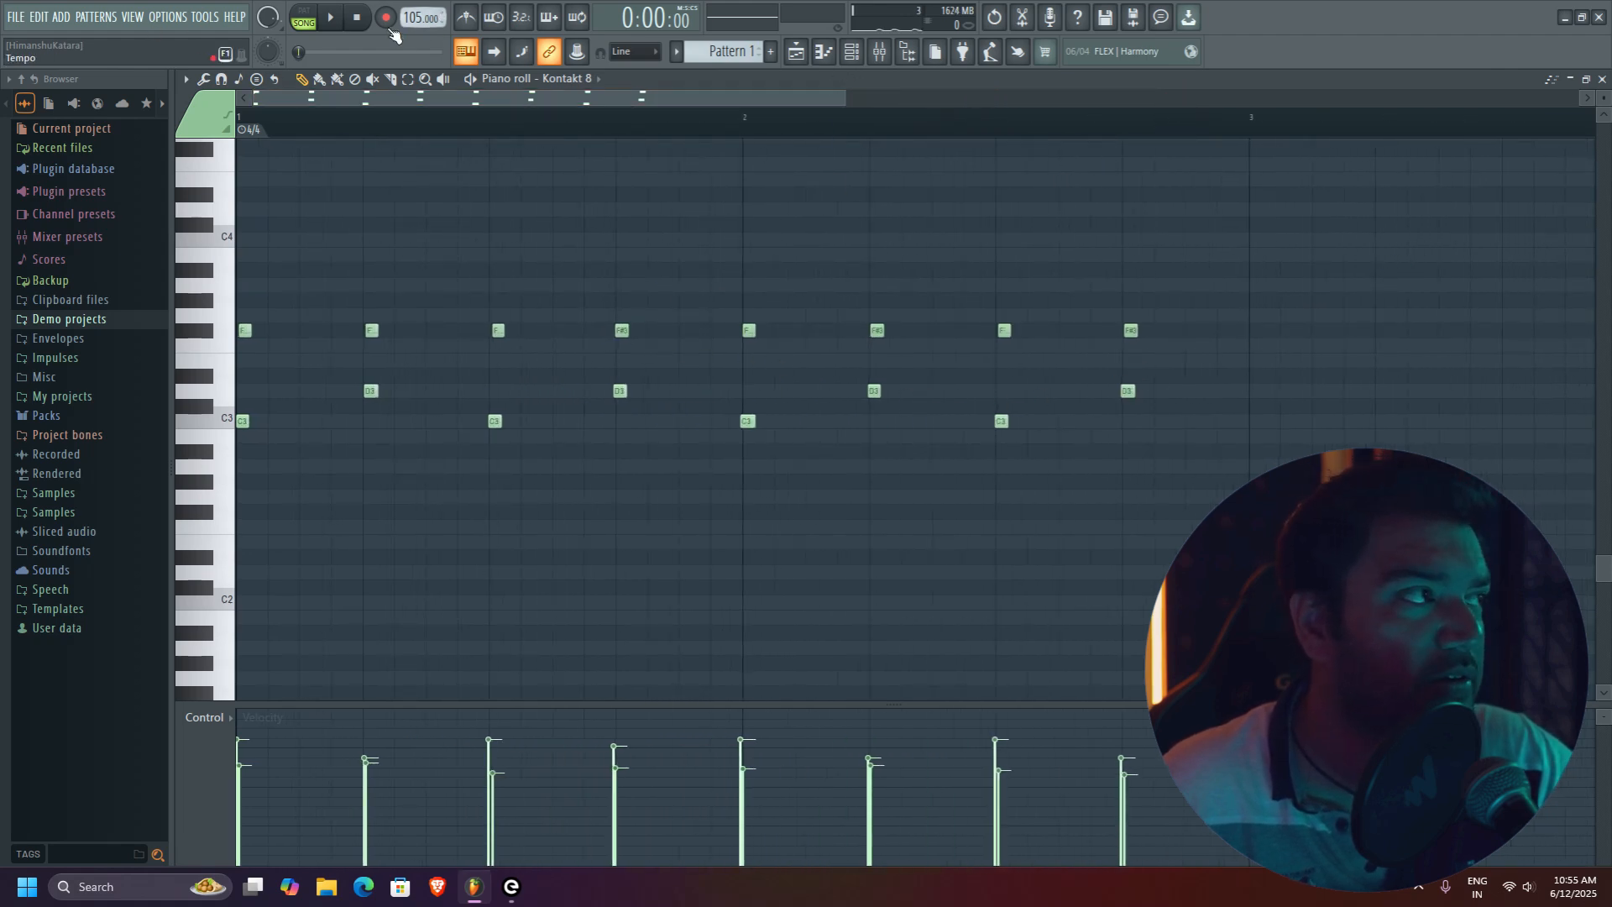
pyautogui.click(335, 19)
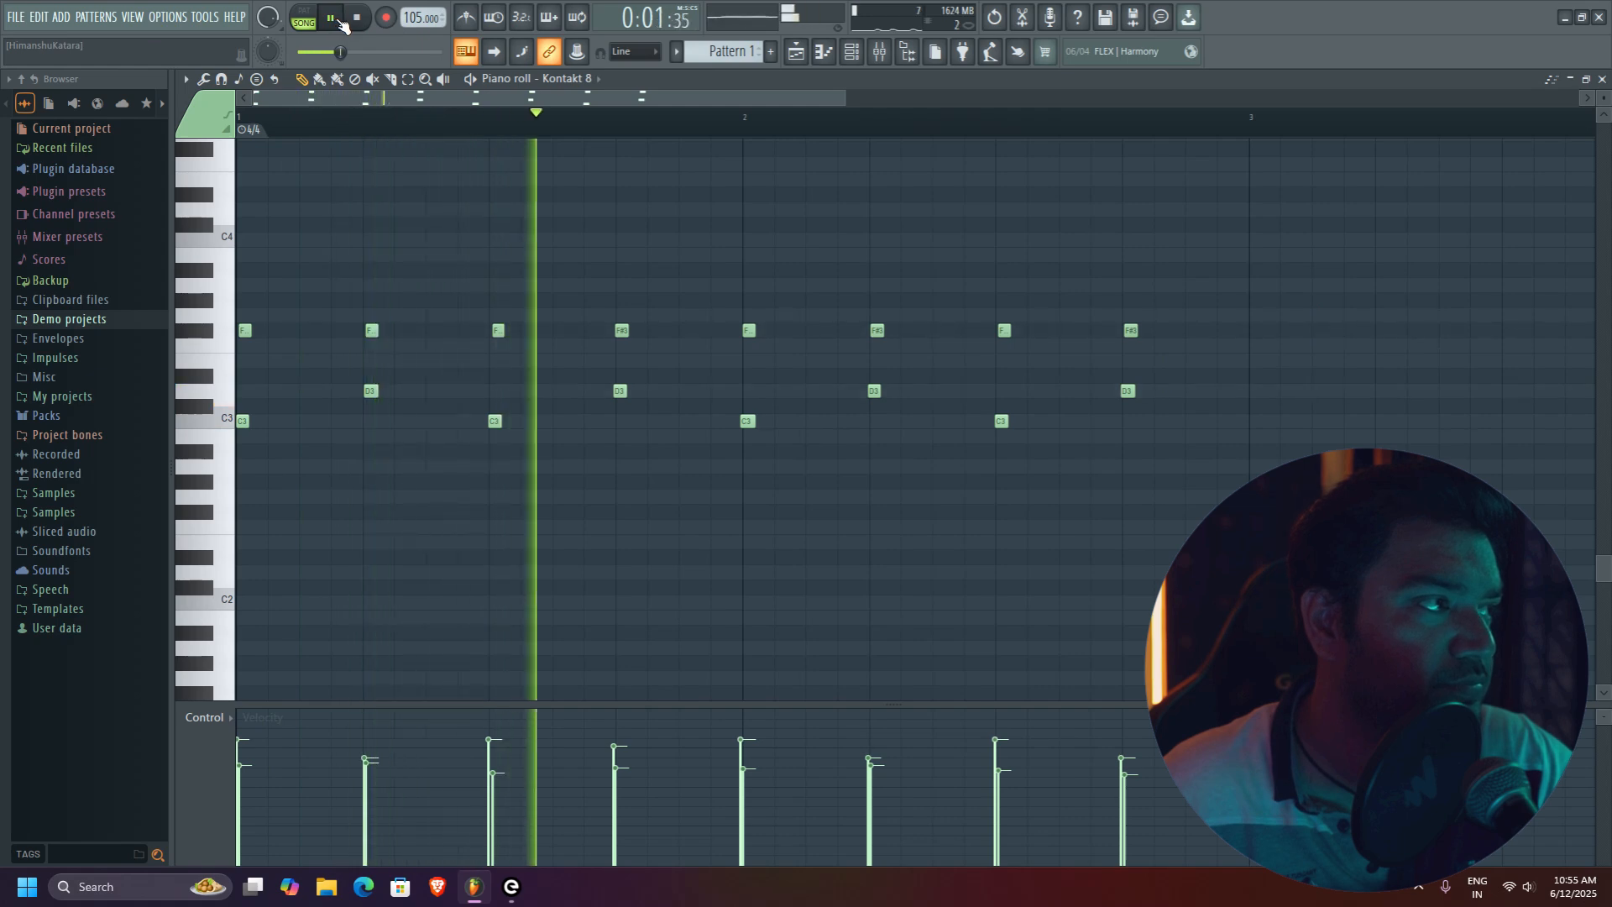
pyautogui.click(356, 18)
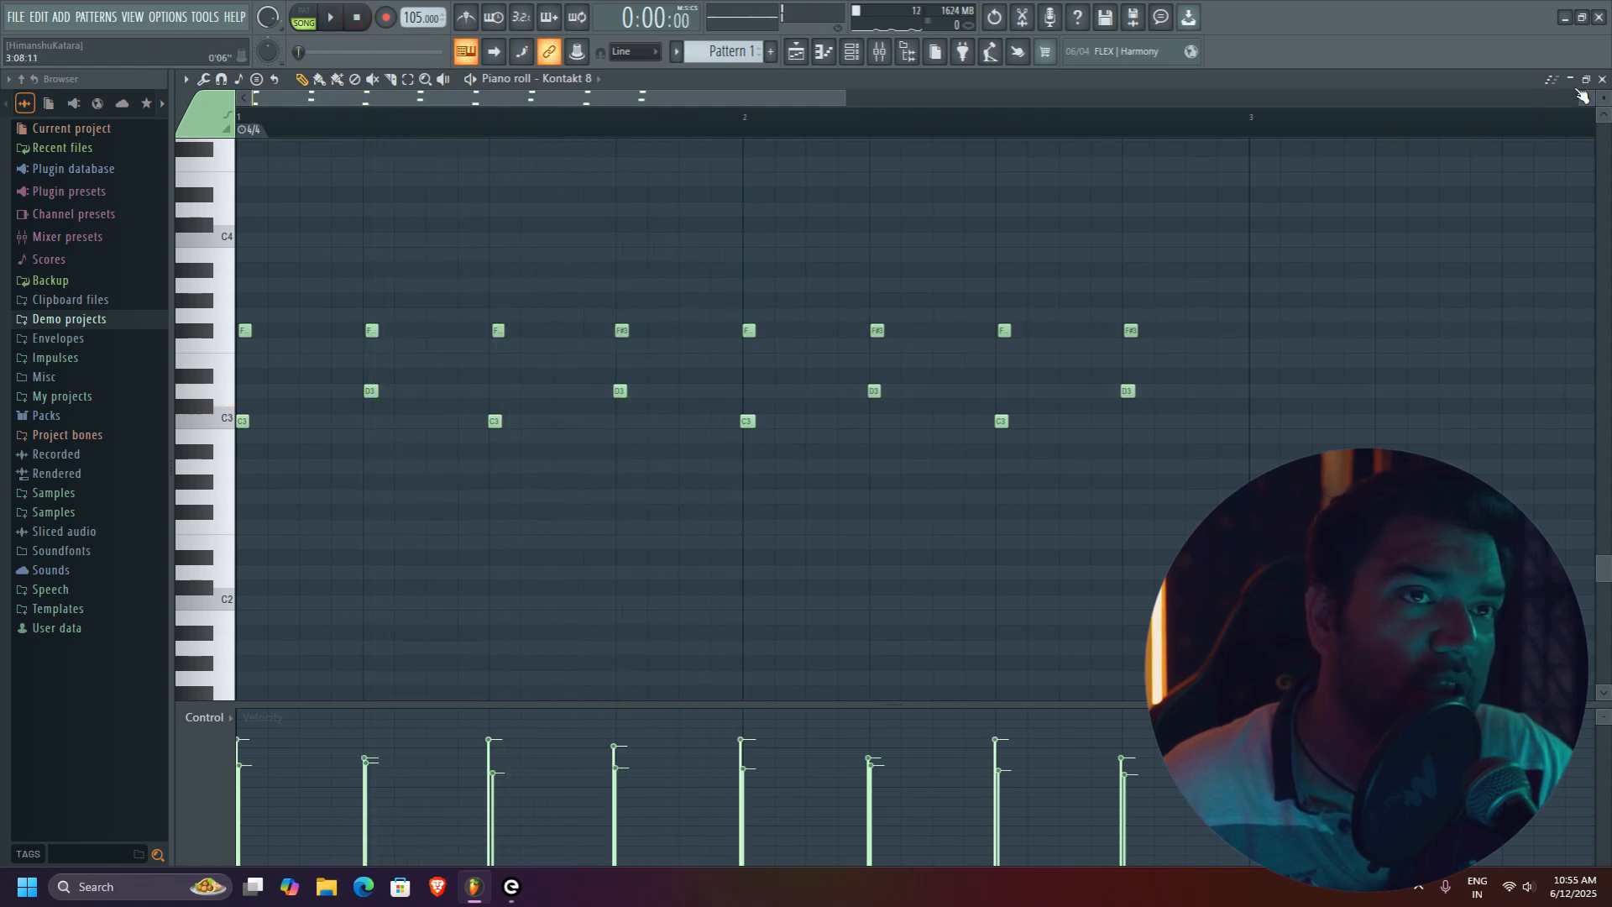
pyautogui.moveTo(1604, 98); pyautogui.dragTo(1604, 85)
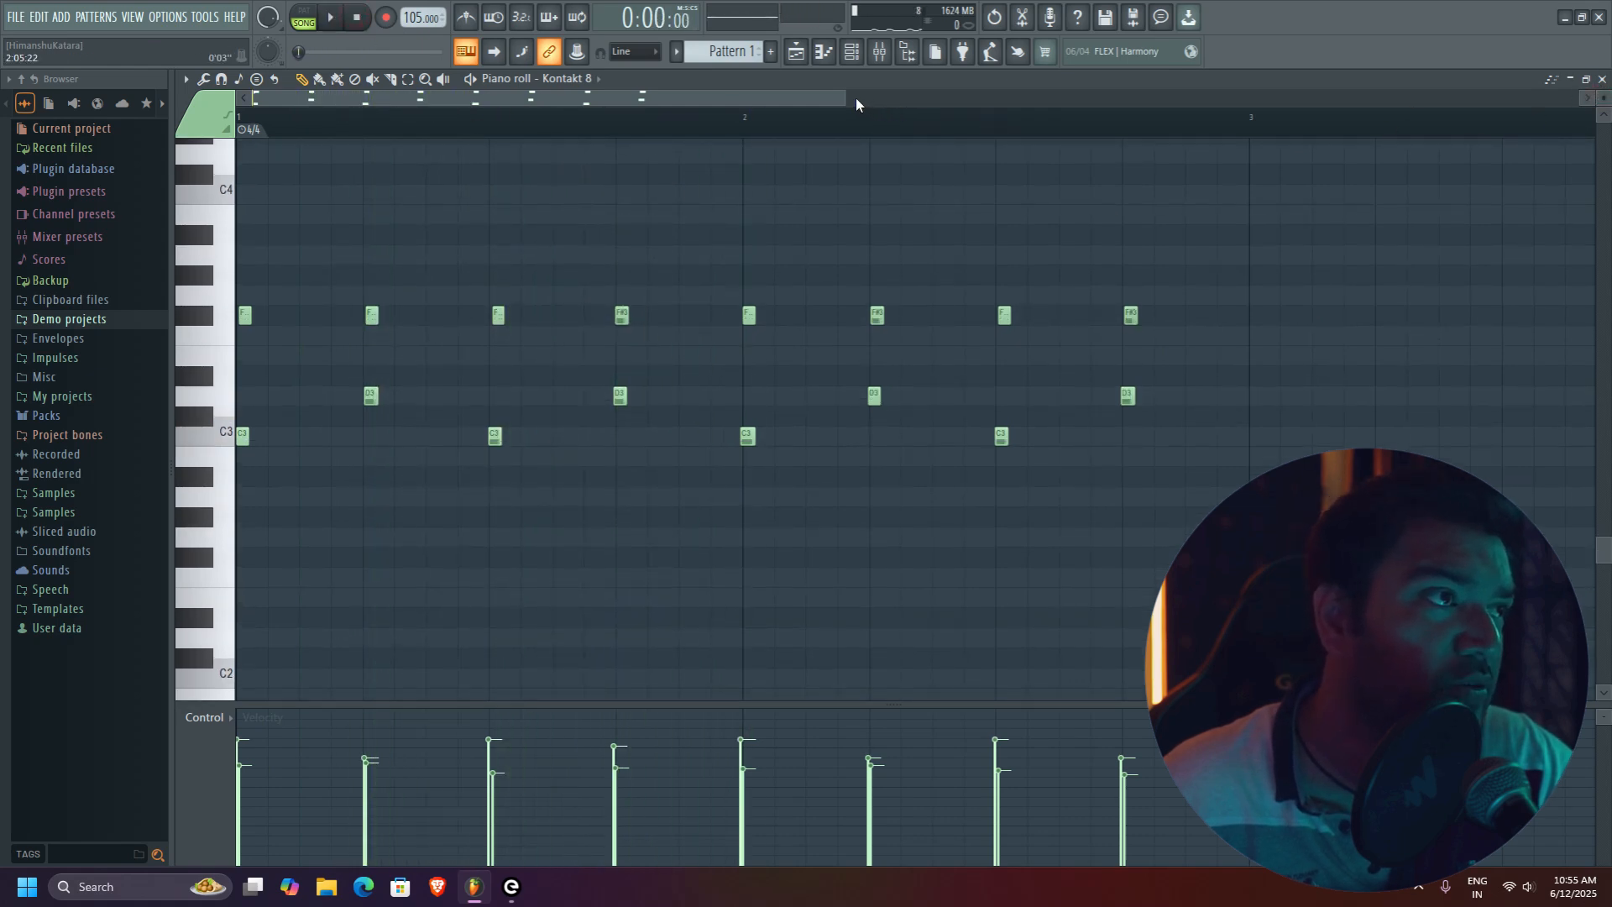
pyautogui.moveTo(843, 93); pyautogui.dragTo(507, 93)
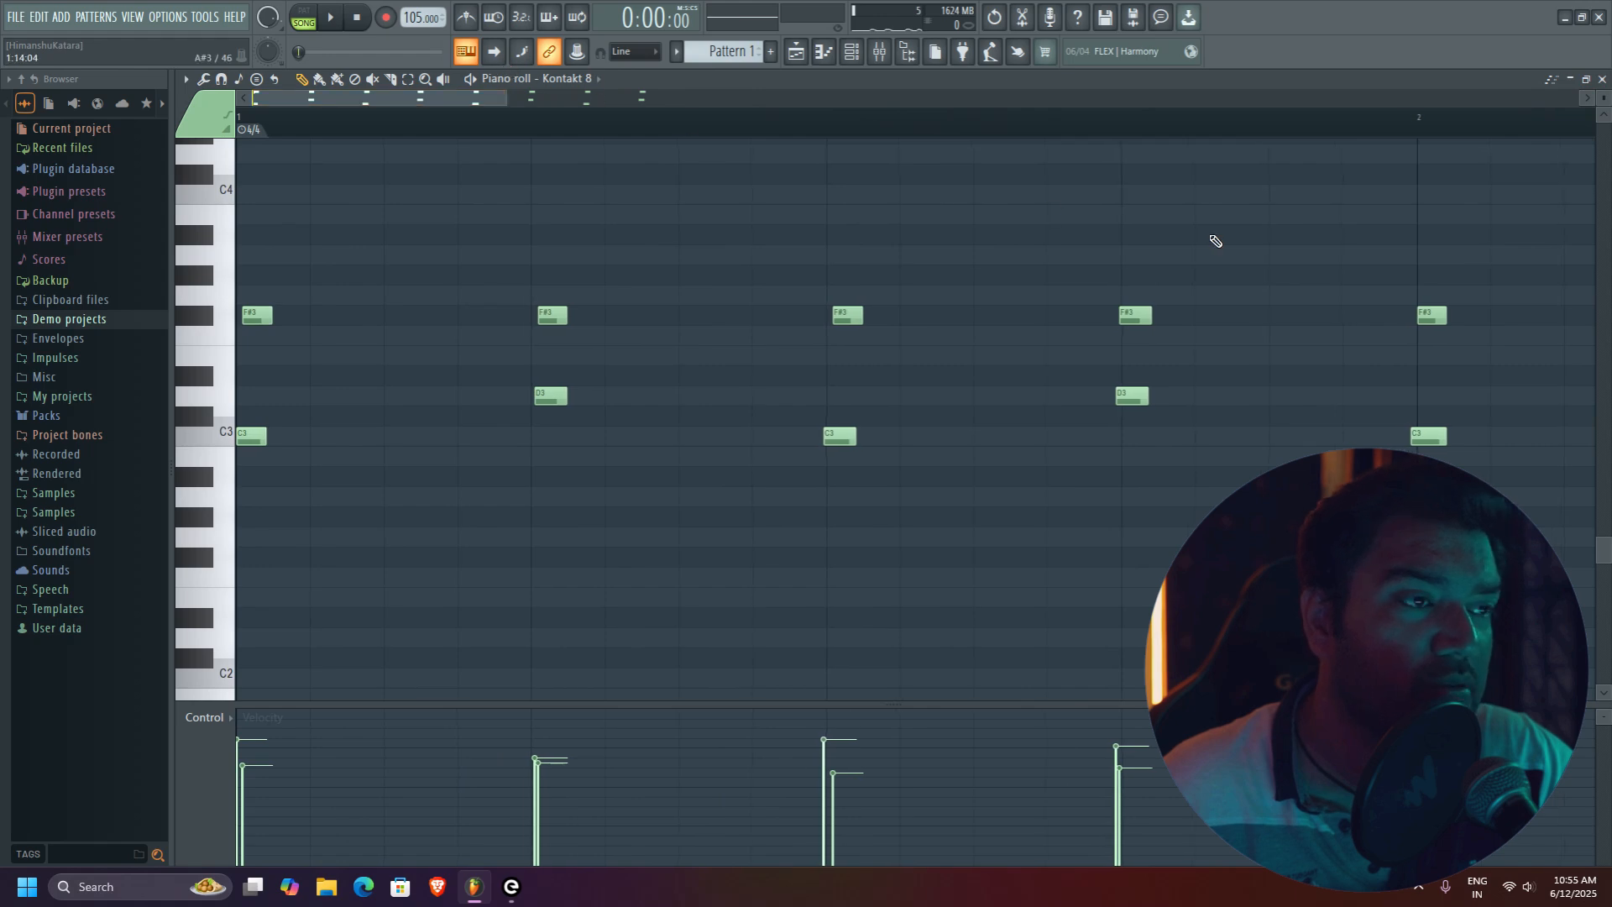
pyautogui.moveTo(406, 94); pyautogui.dragTo(280, 48)
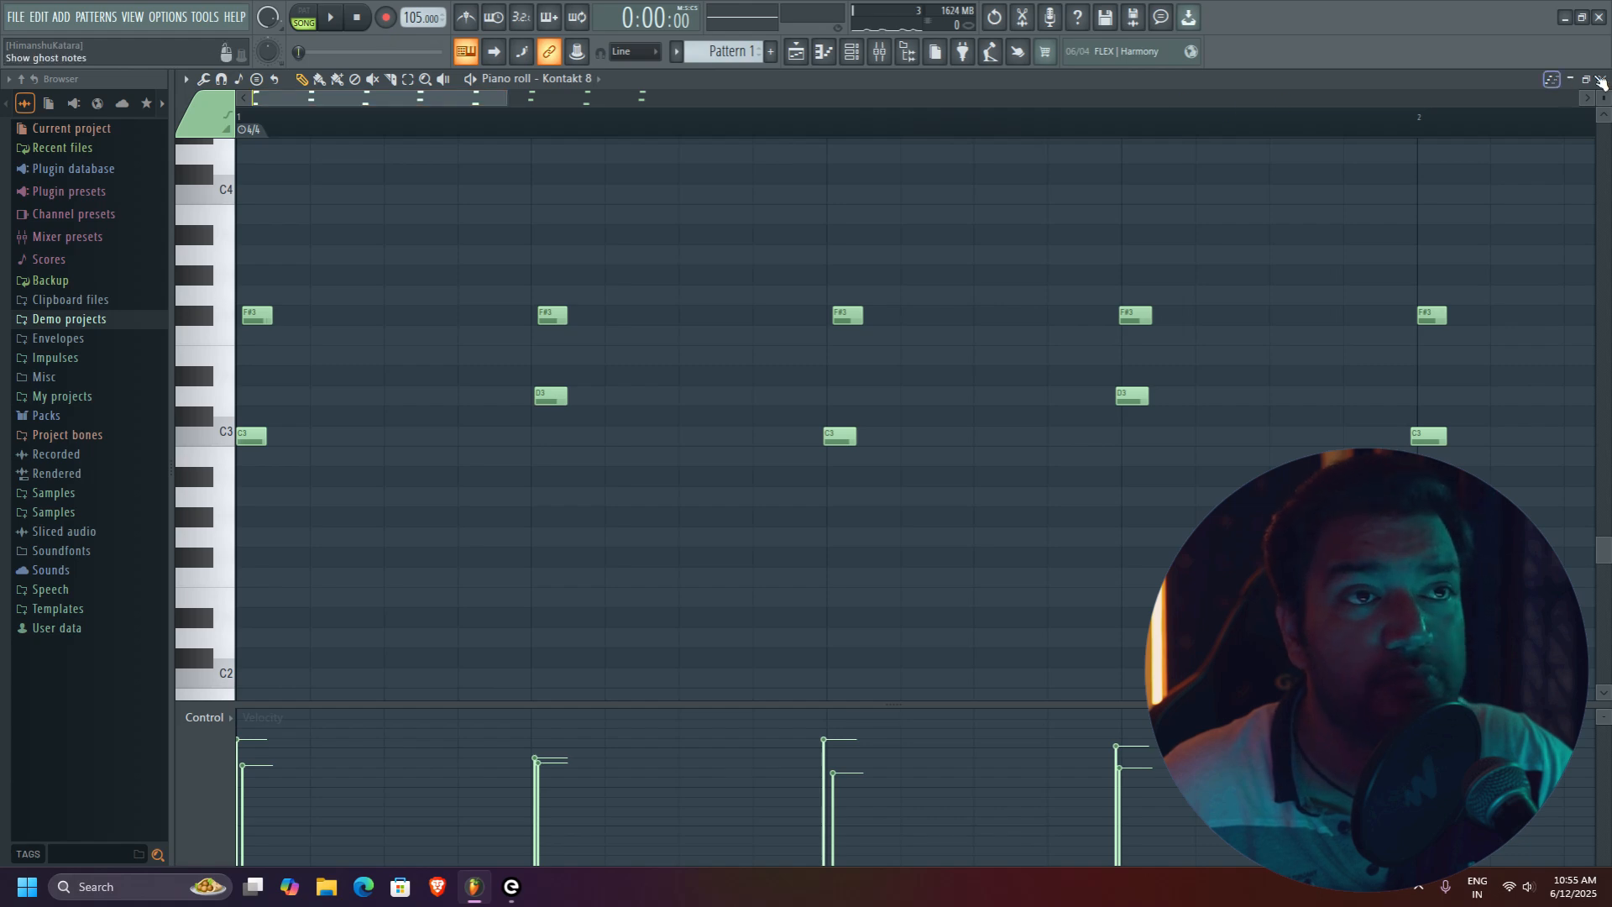
pyautogui.click(1570, 78)
# Duplicate the Pattern 1 clip along Track 1 so that four consecutive copies fill bars 1 to 8
pyautogui.click(769, 142)
pyautogui.moveTo(769, 143); pyautogui.dragTo(1074, 99)
pyautogui.moveTo(843, 156)
pyautogui.mouseDown()
pyautogui.moveTo(1125, 169)
pyautogui.moveTo(1234, 198)
pyautogui.mouseUp()
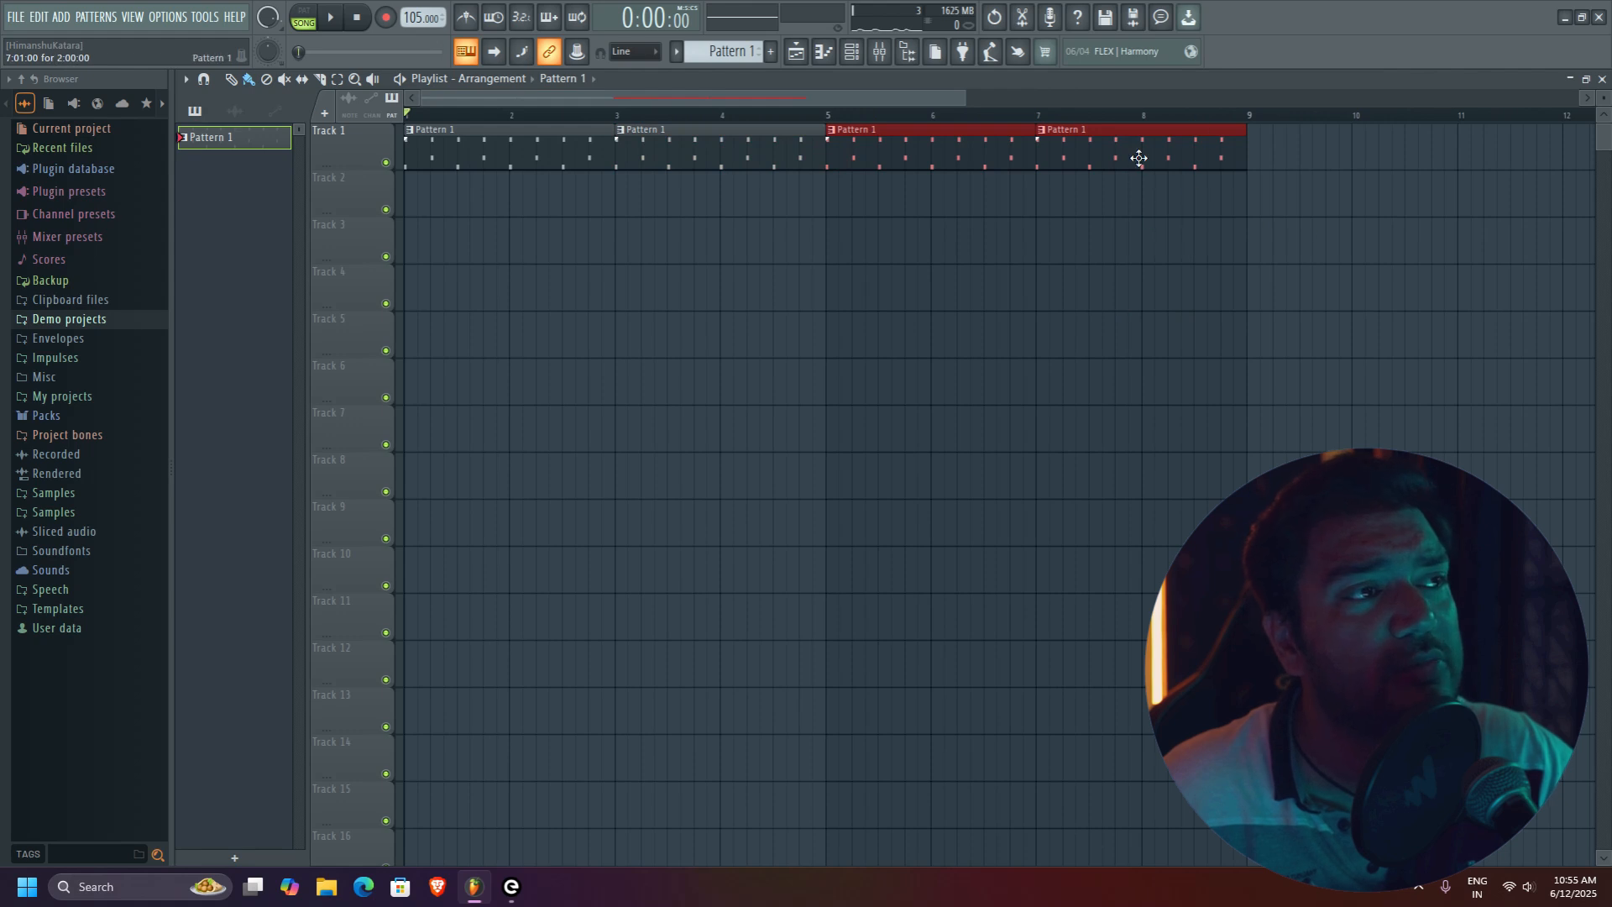
# Audition 01 Variation from the Pop 21 Fill 110BPM folder in Kontakt 8's Studio Drummer and load 02 Variation
pyautogui.click(850, 52)
pyautogui.click(302, 124)
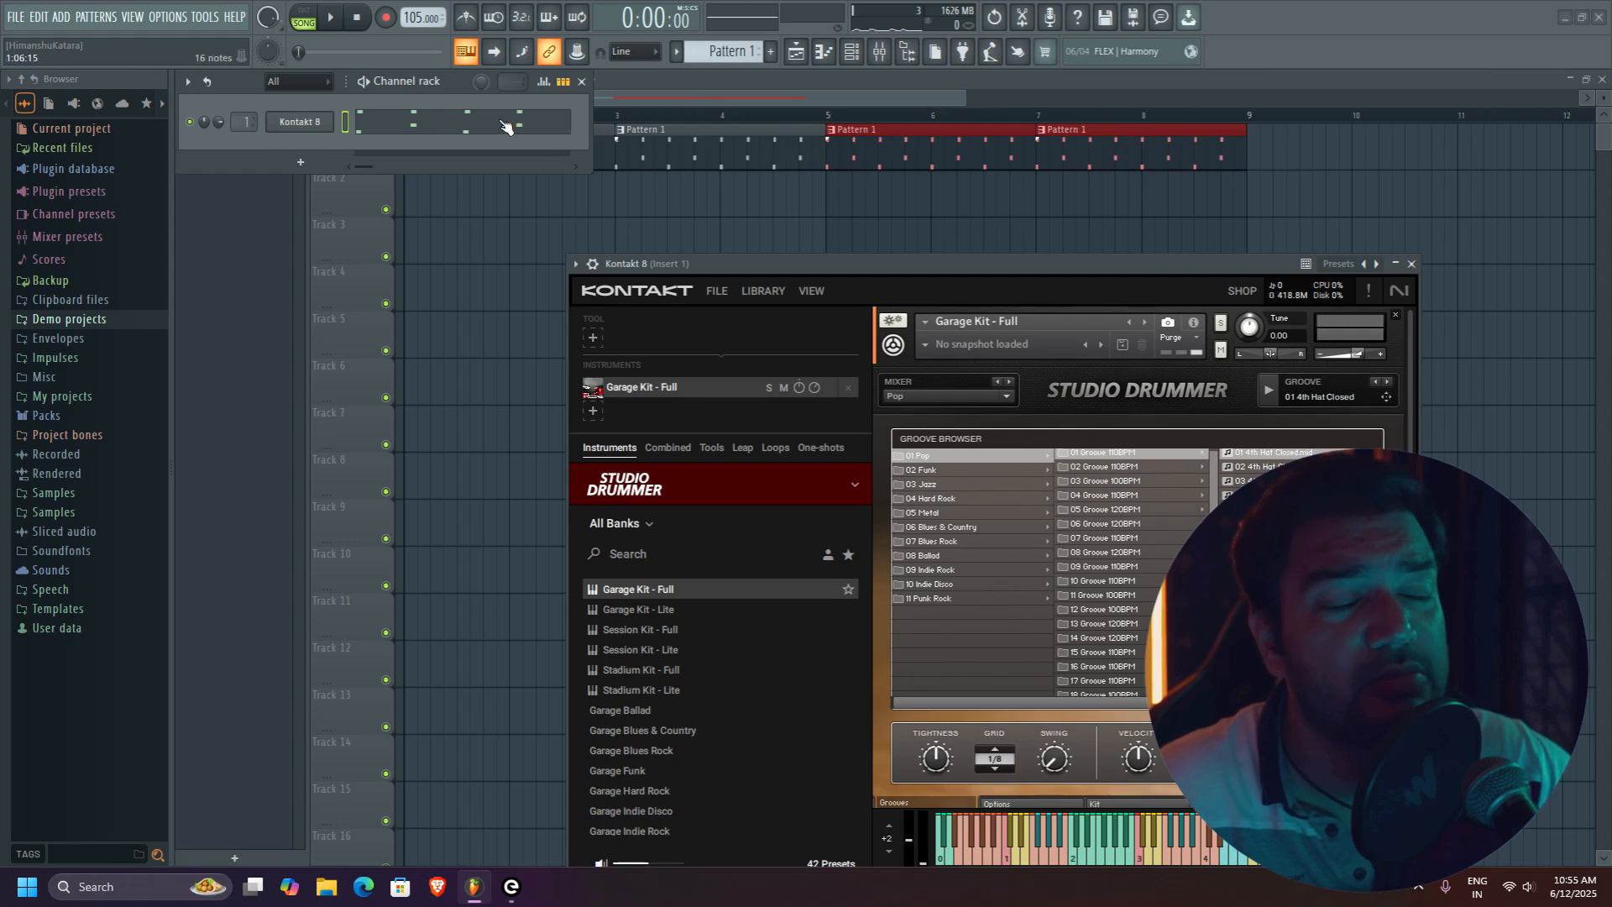
pyautogui.scroll(-1, 1173, 546)
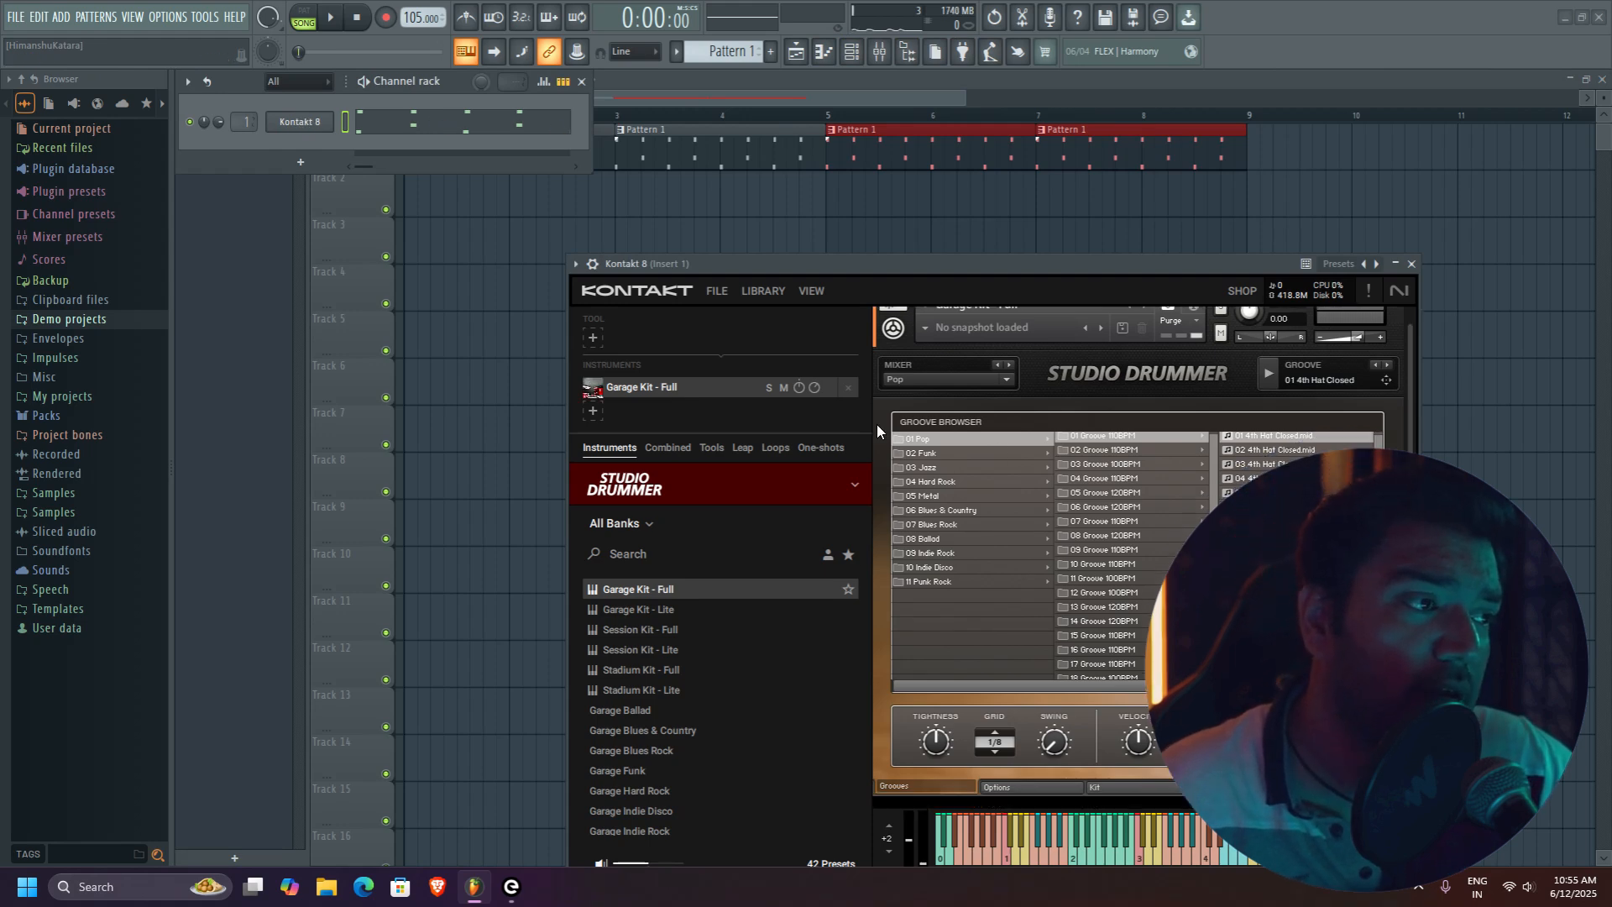
pyautogui.scroll(-4, 1192, 504)
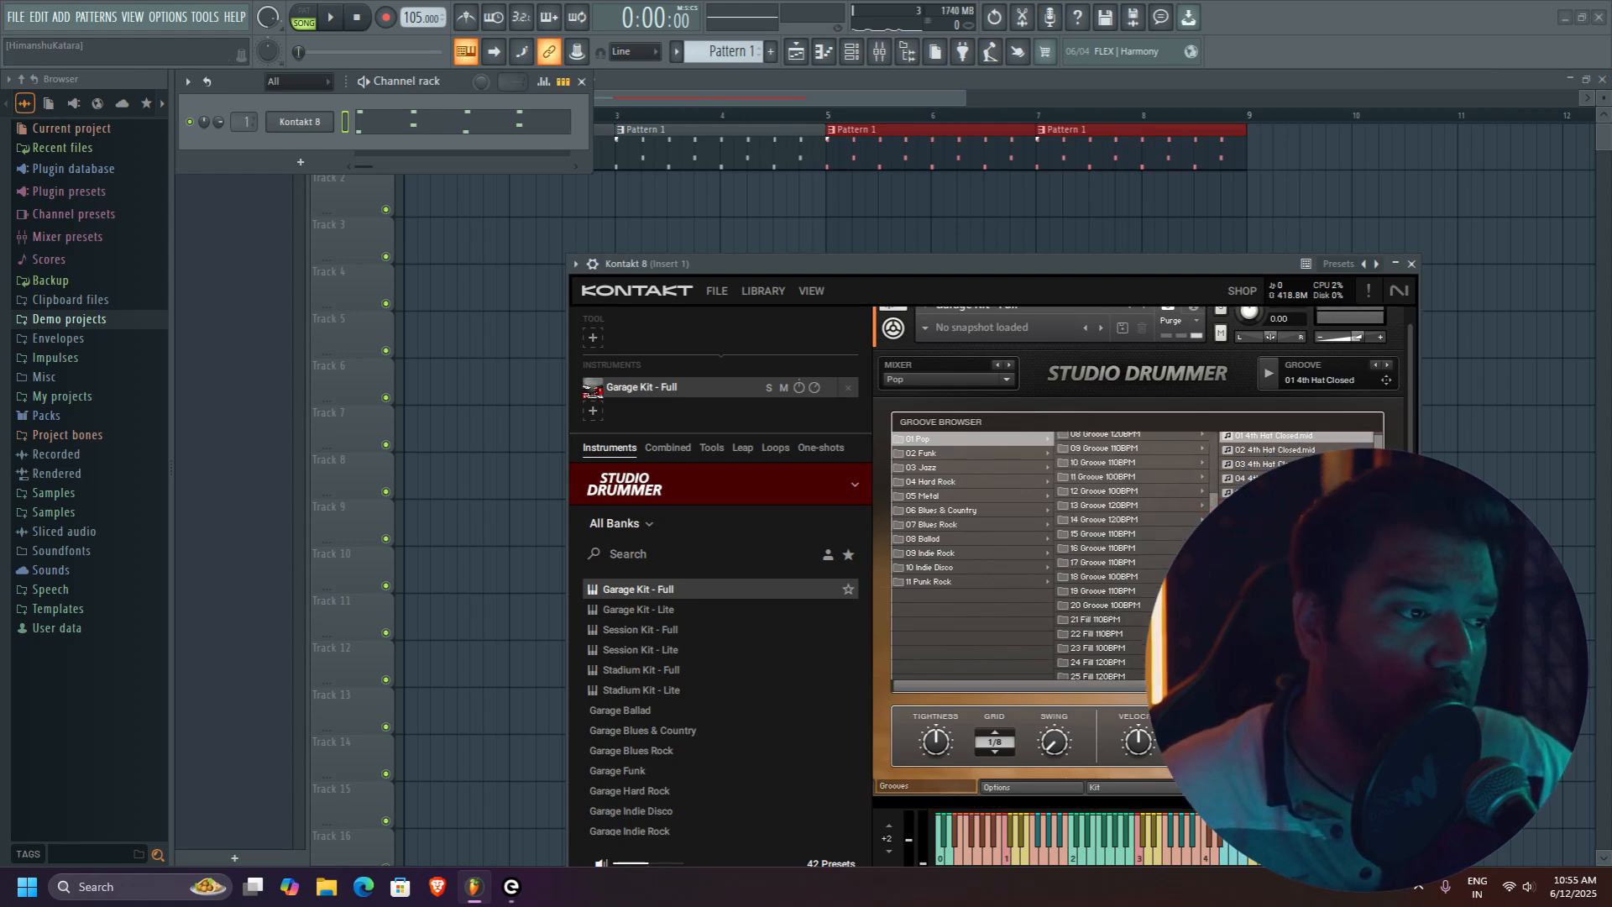
pyautogui.click(1118, 544)
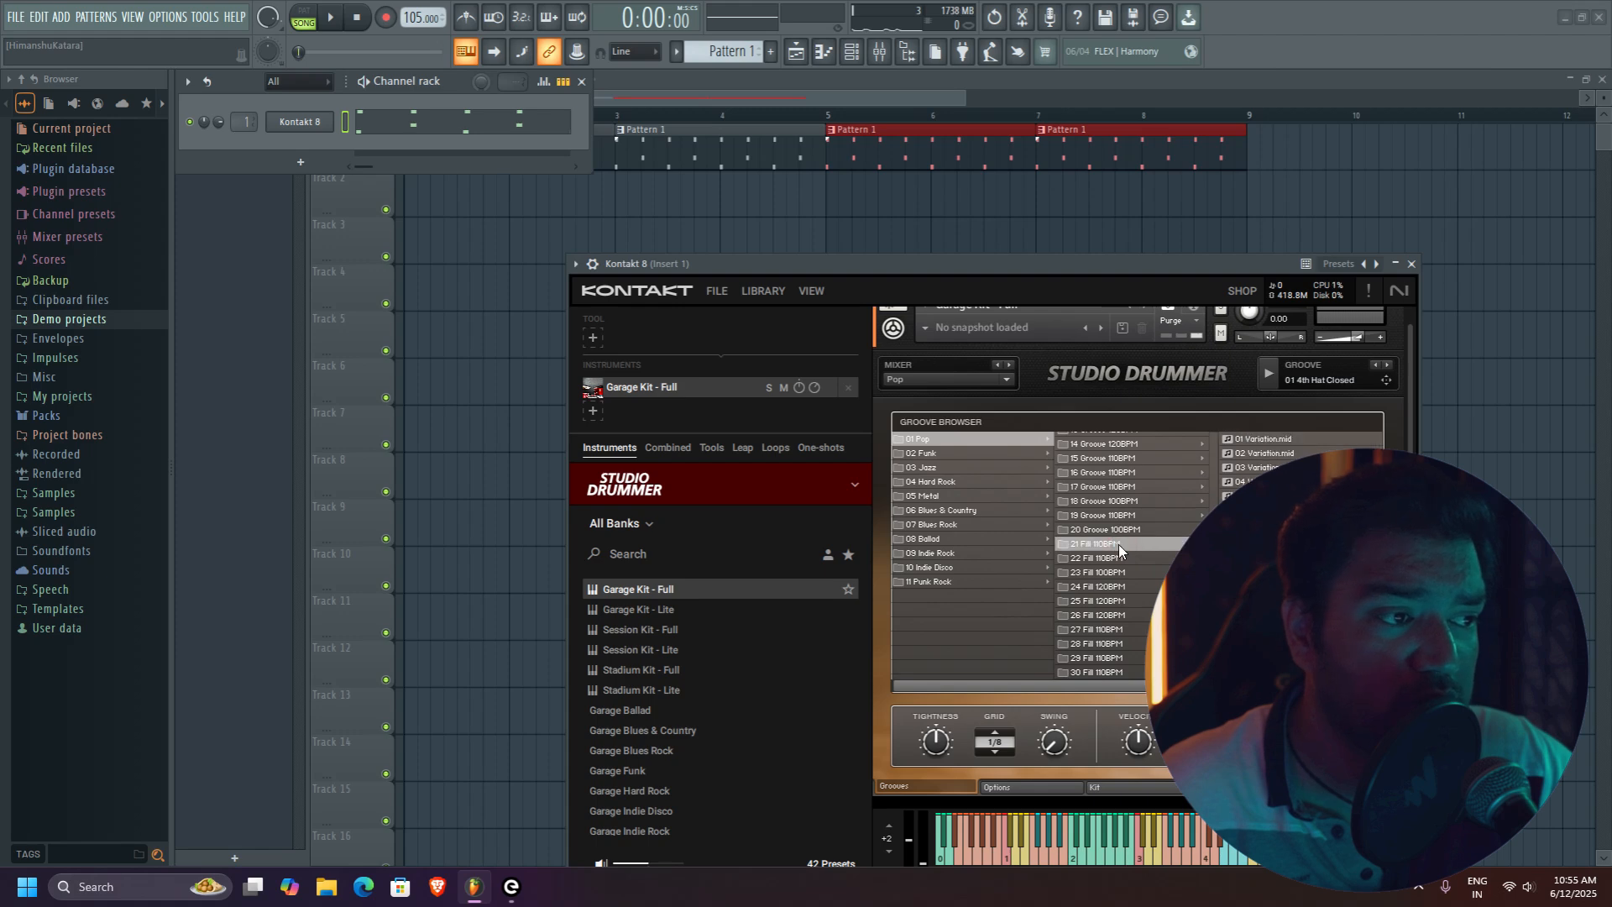
pyautogui.click(1297, 438)
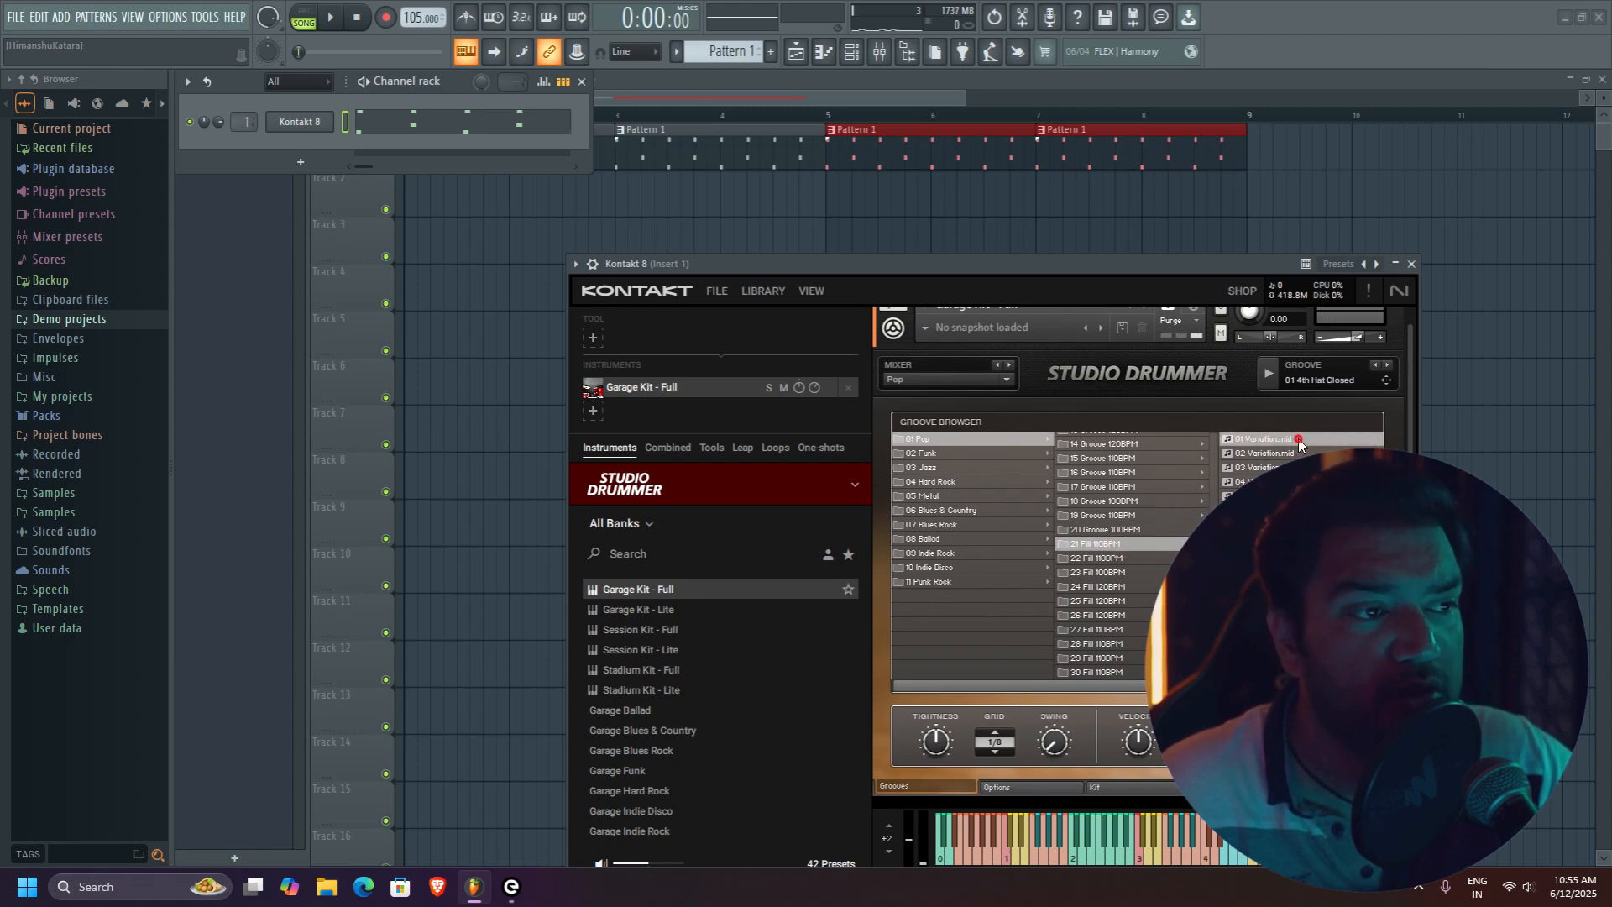
pyautogui.click(1267, 376)
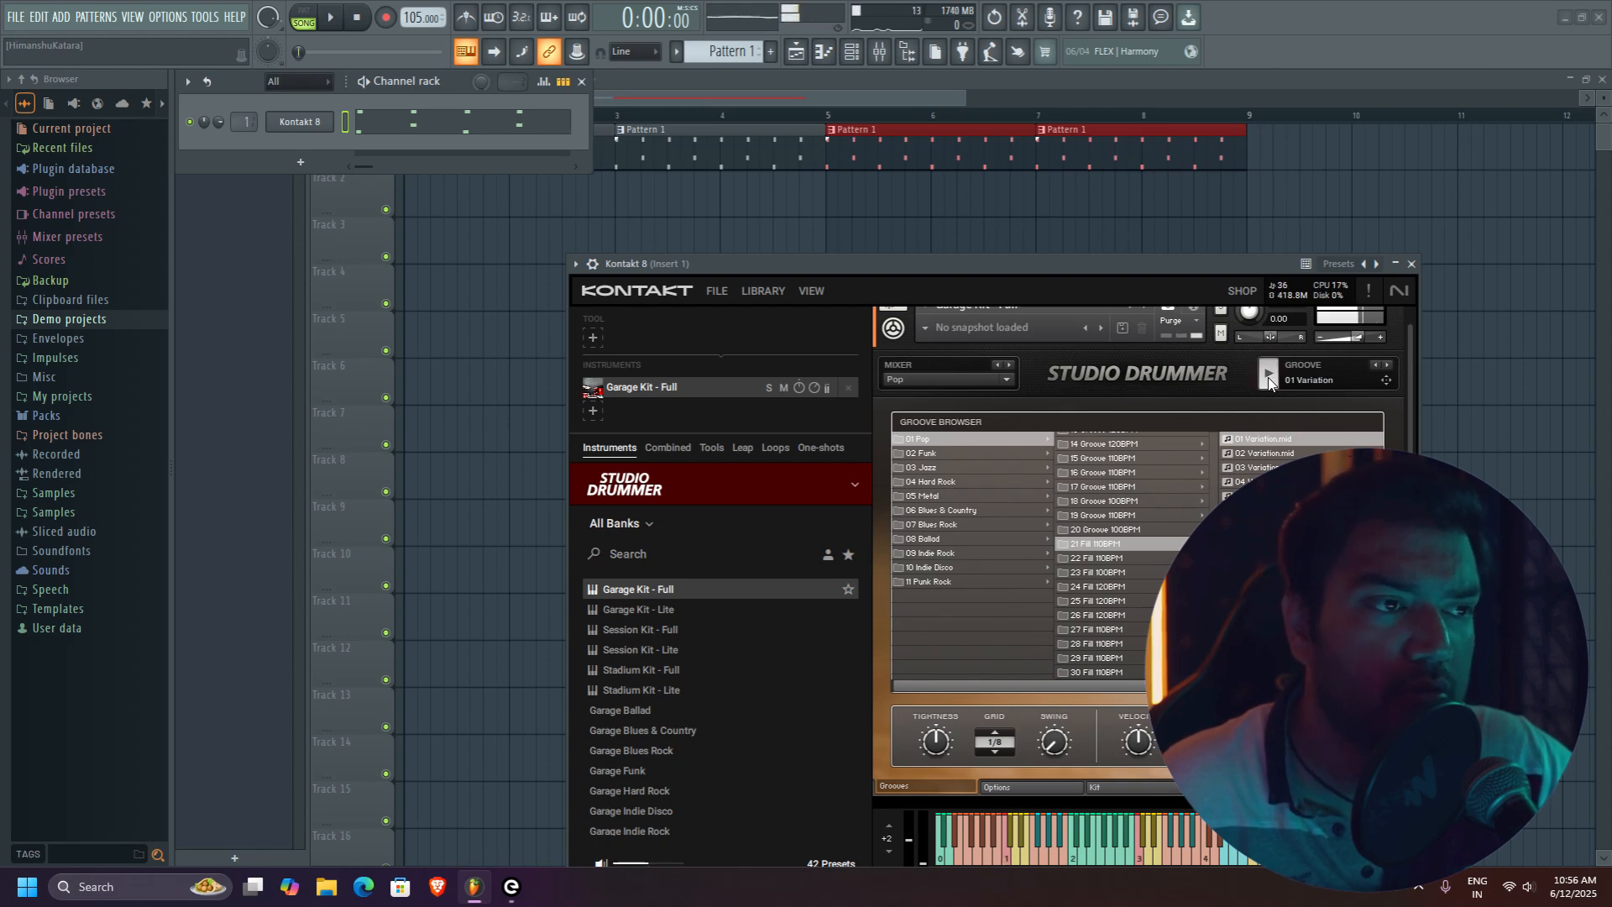
pyautogui.click(1277, 454)
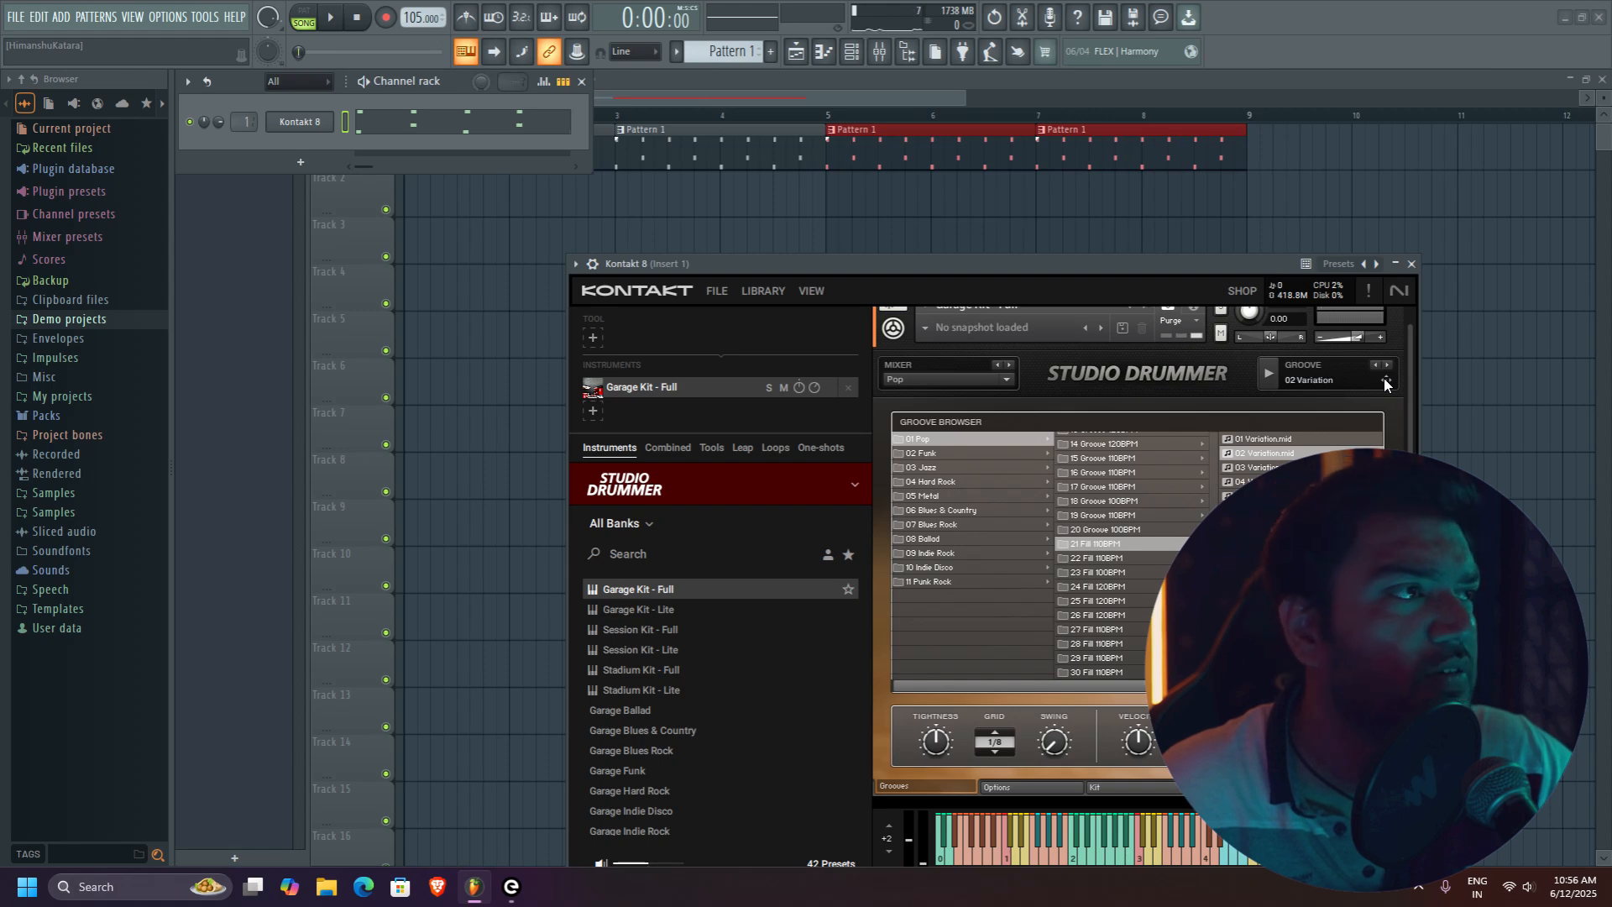
# Import the 02 Variation fill's MIDI from all tracks into a new Pattern 2 and place that pattern at bar 9 of Track 2
pyautogui.click(770, 51)
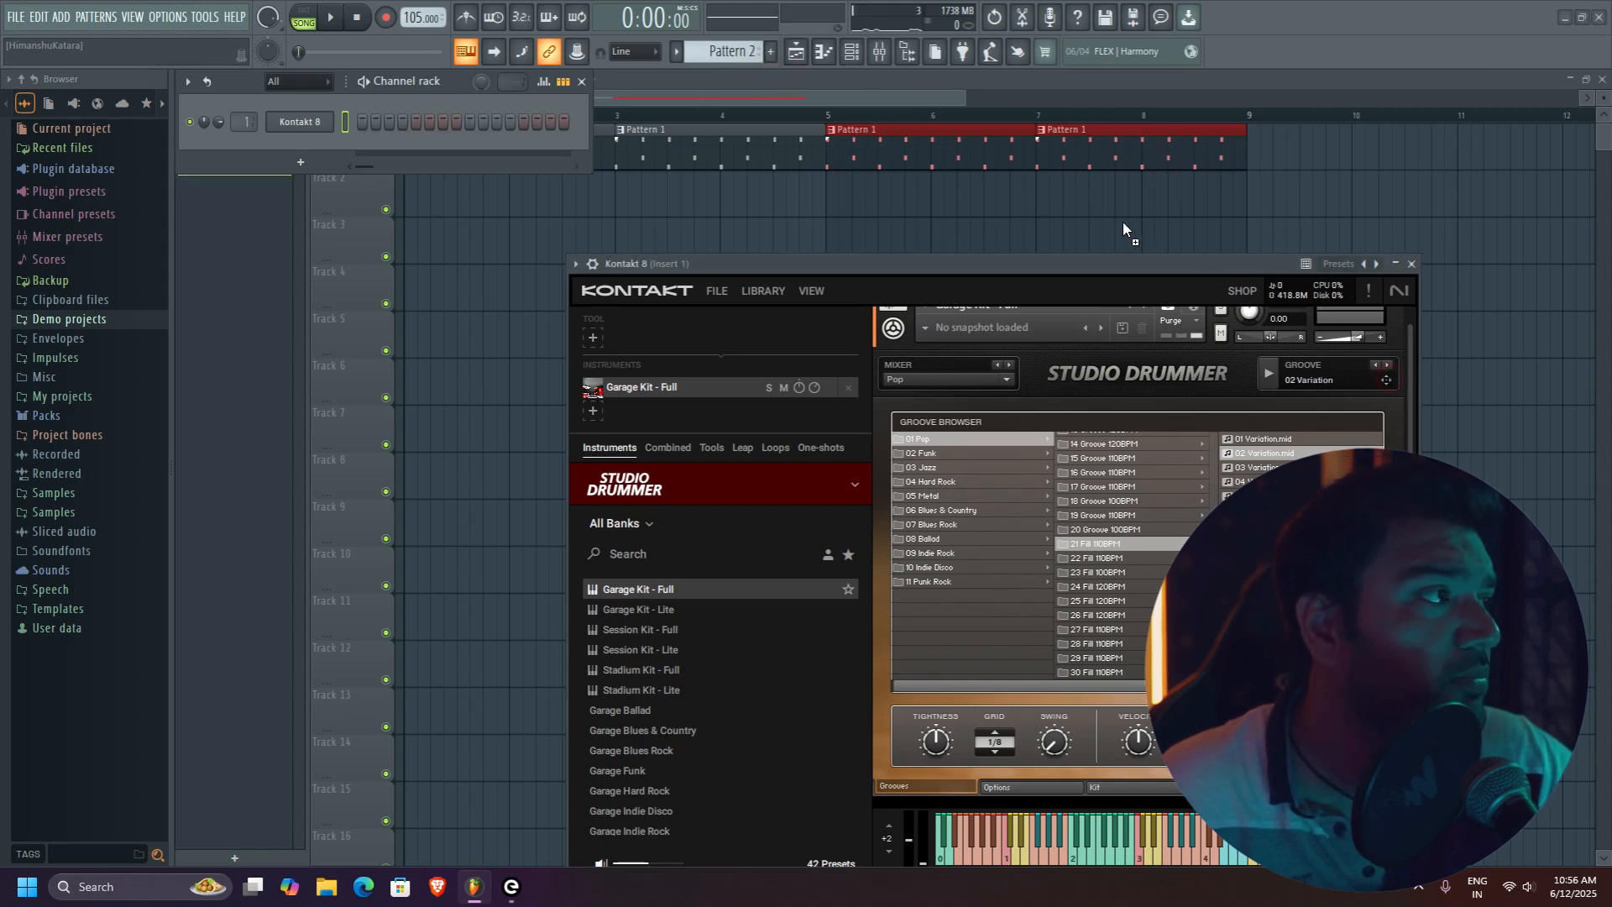
pyautogui.moveTo(435, 122); pyautogui.dragTo(447, 120)
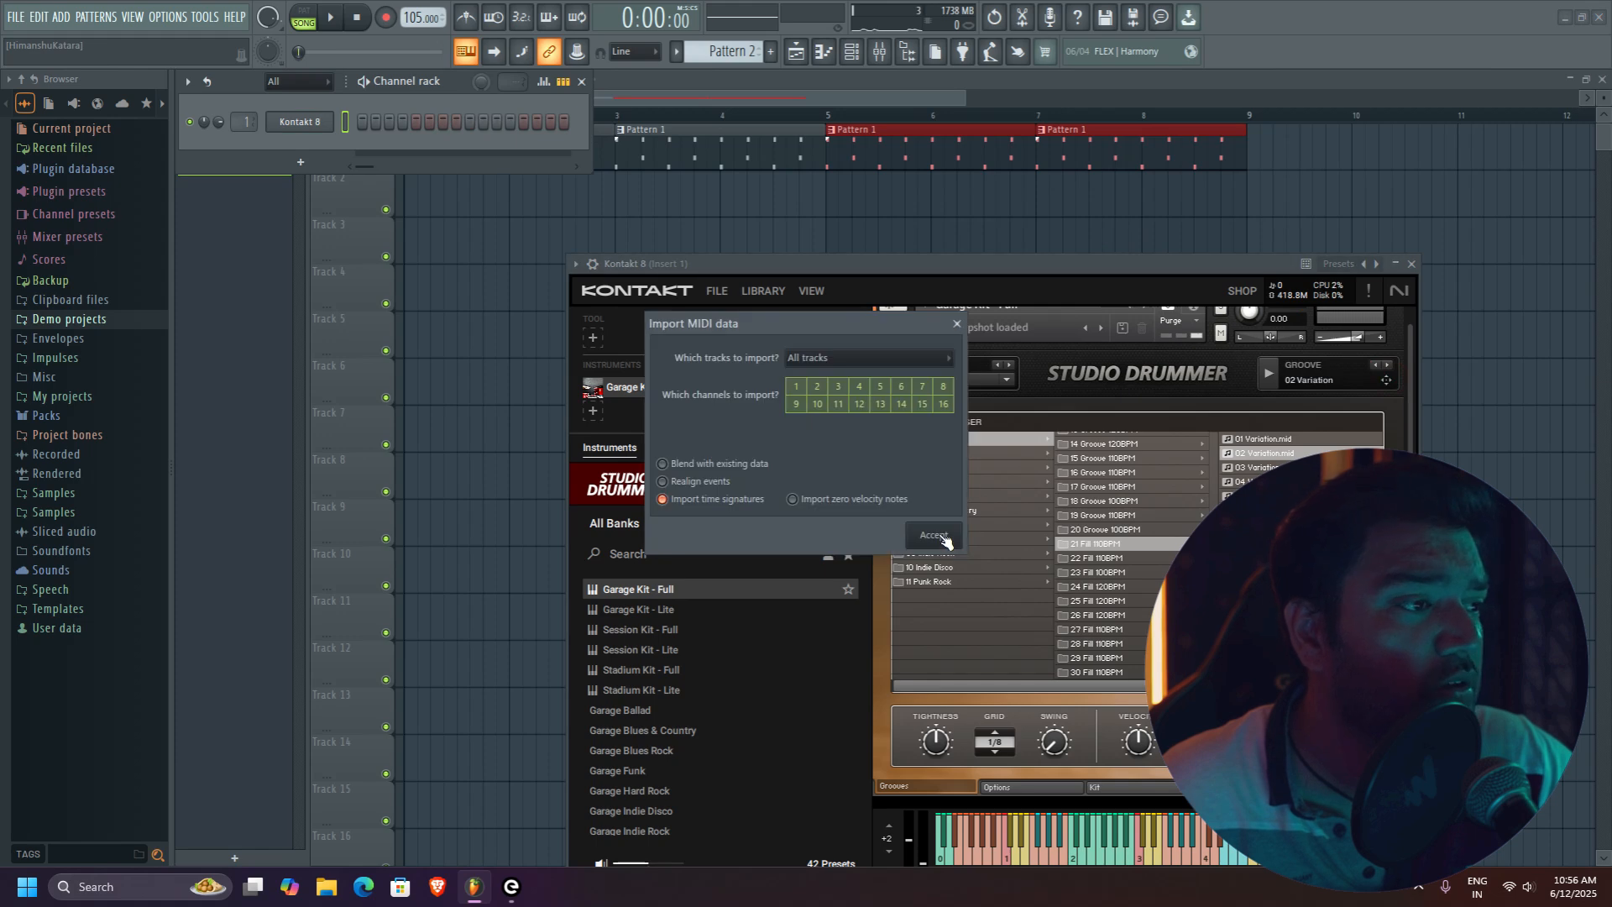
pyautogui.click(933, 535)
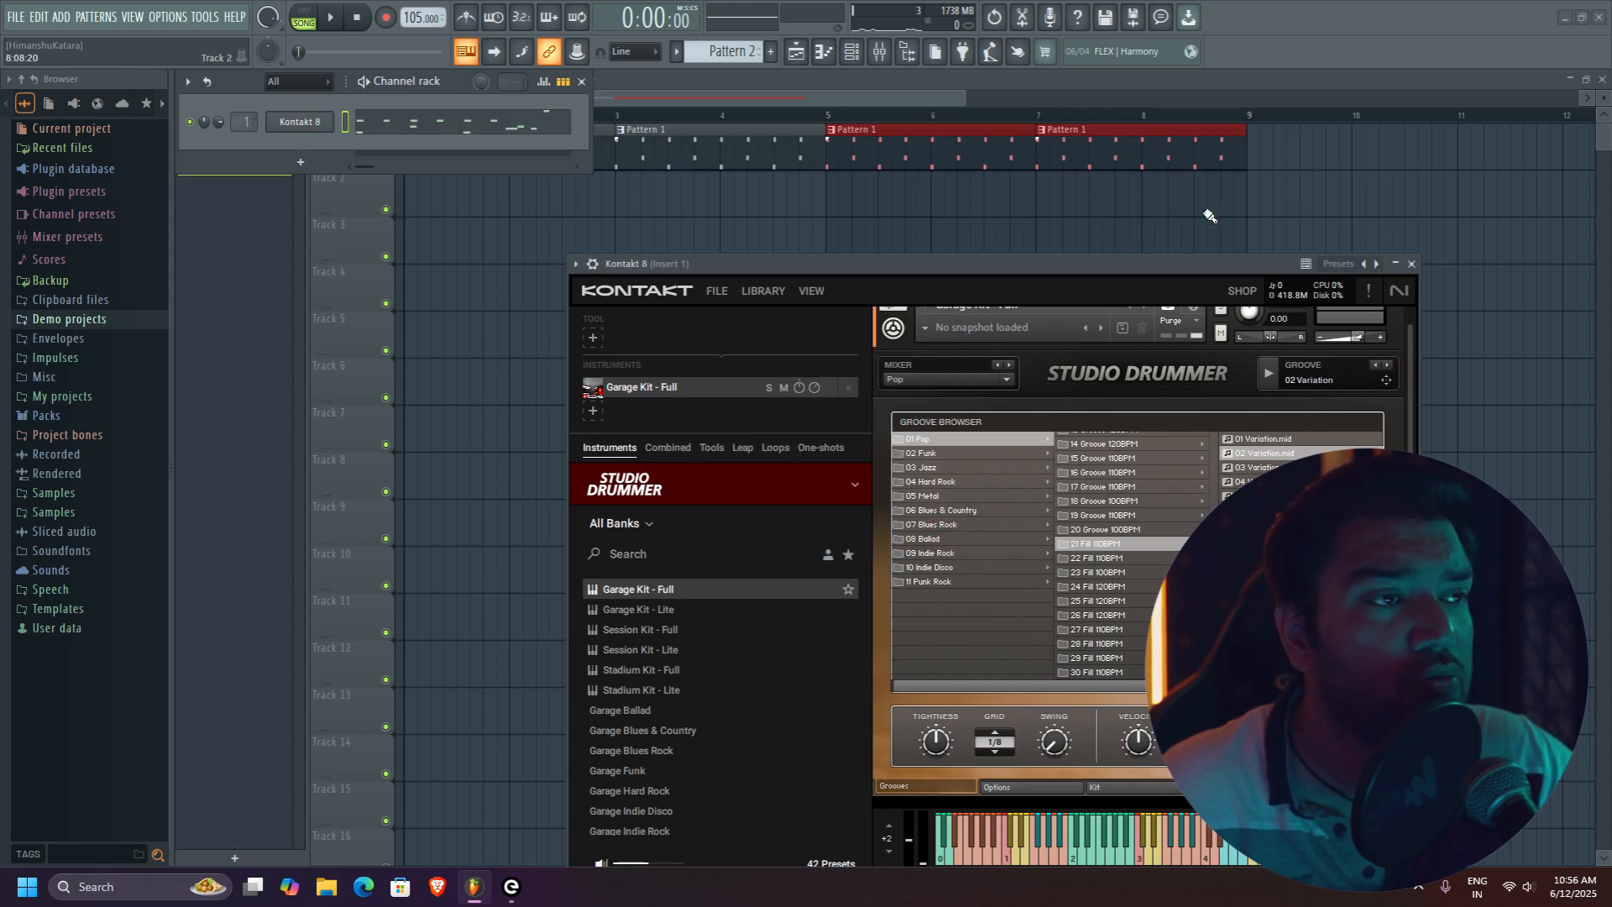
pyautogui.click(1257, 215)
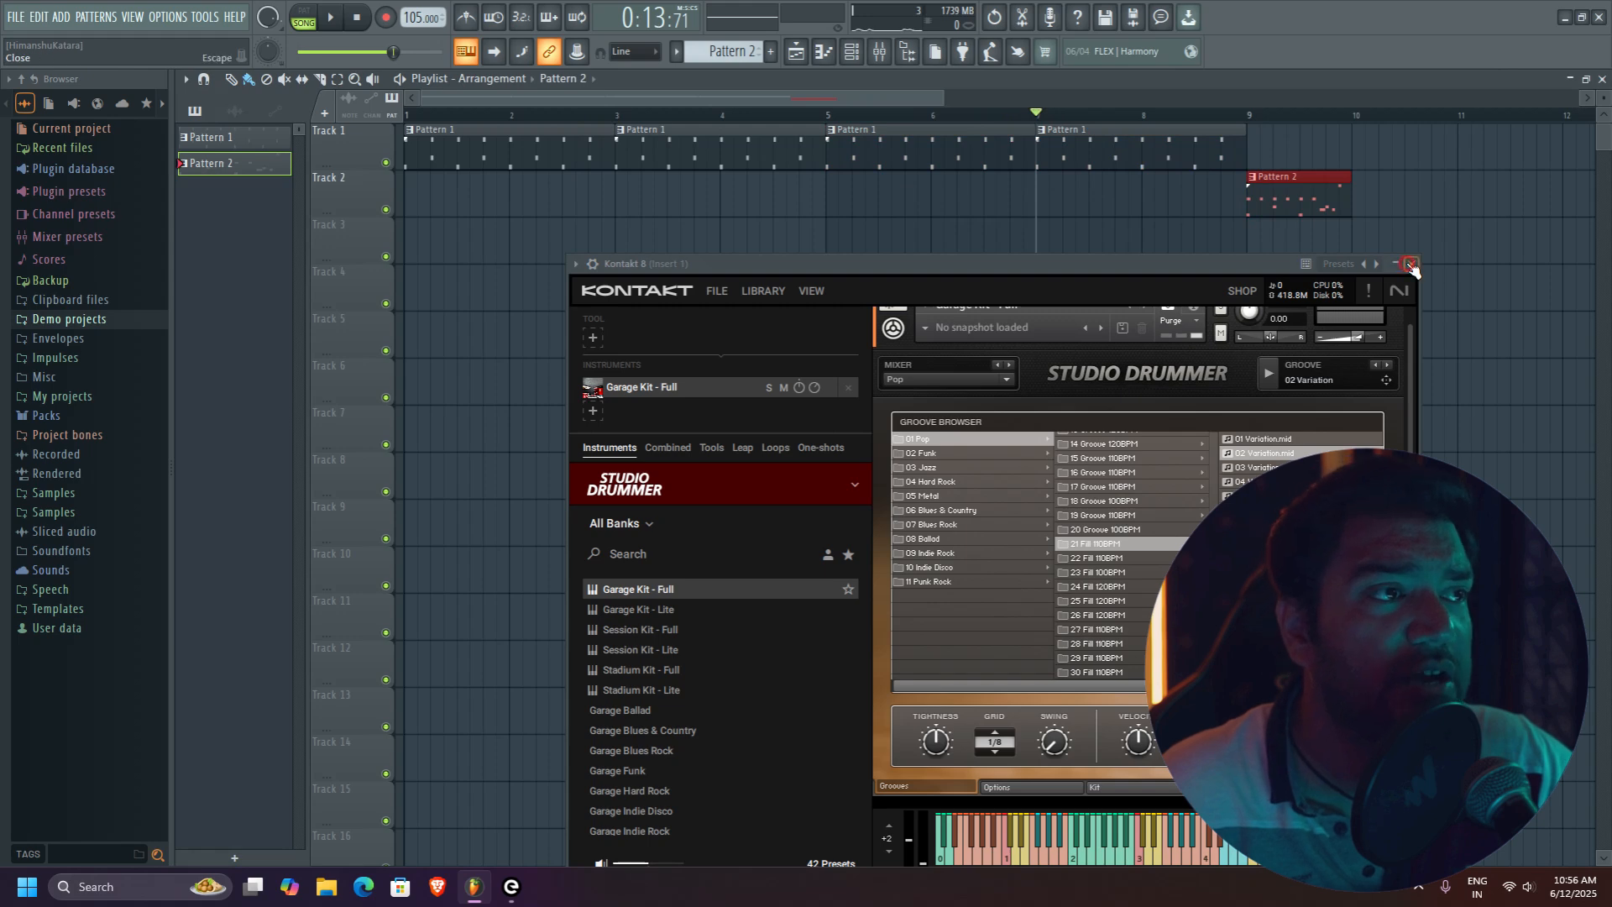
# Replace the second bar of the last Pattern 1 clip with the Pattern 2 clip at bar 8 of Track 1 and play it back
pyautogui.click(1410, 263)
pyautogui.moveTo(1240, 133); pyautogui.dragTo(1143, 121)
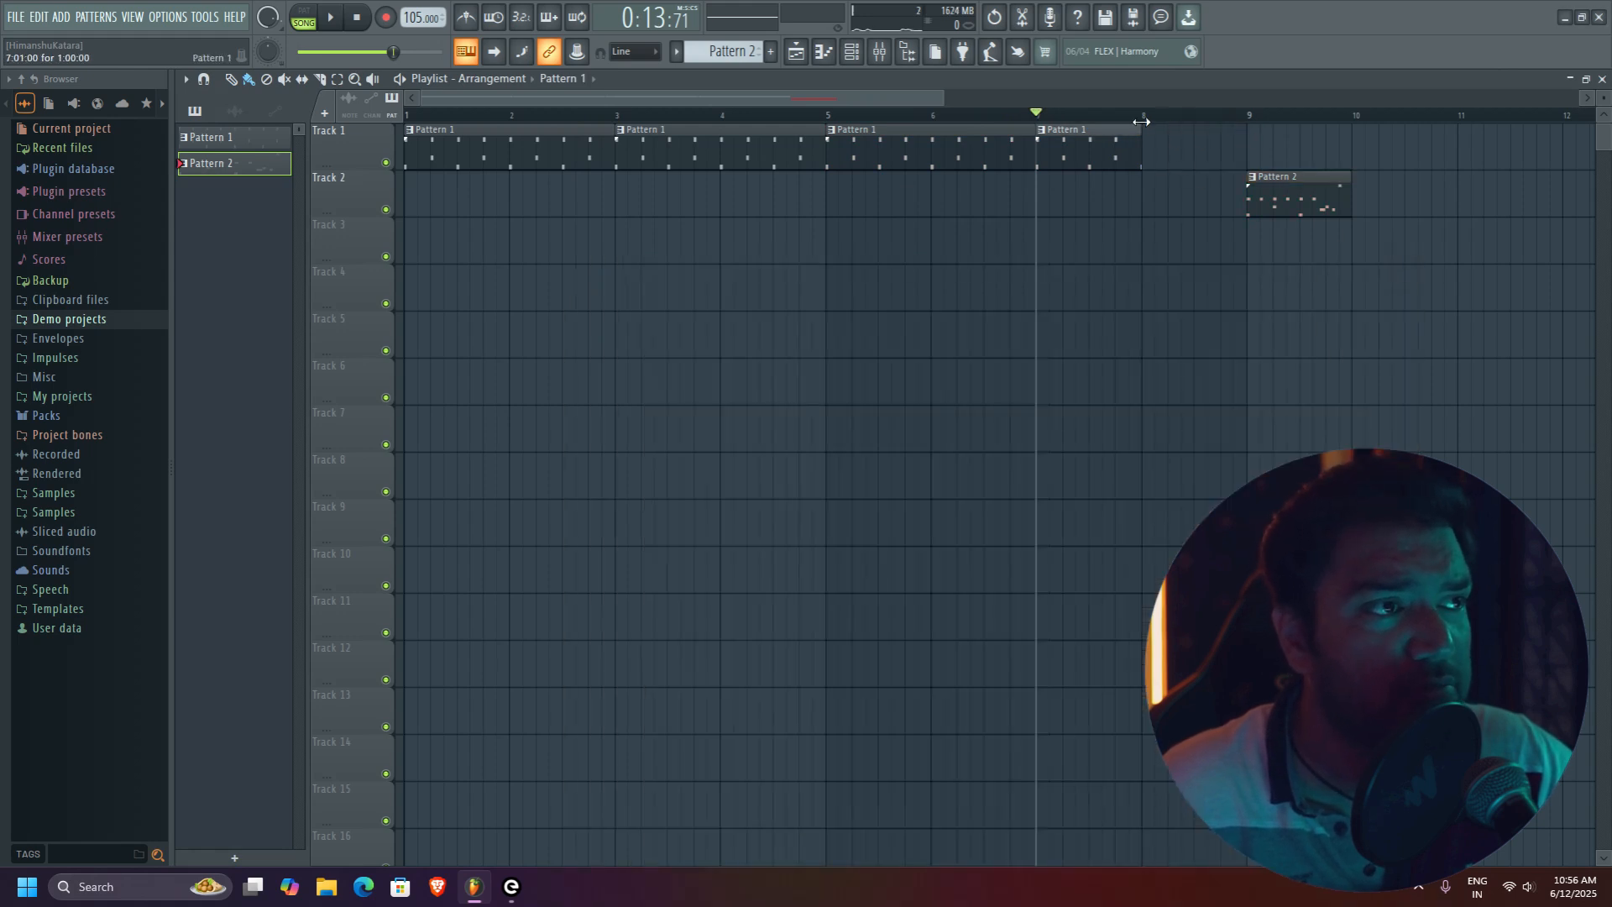
pyautogui.moveTo(1216, 186); pyautogui.dragTo(1178, 132)
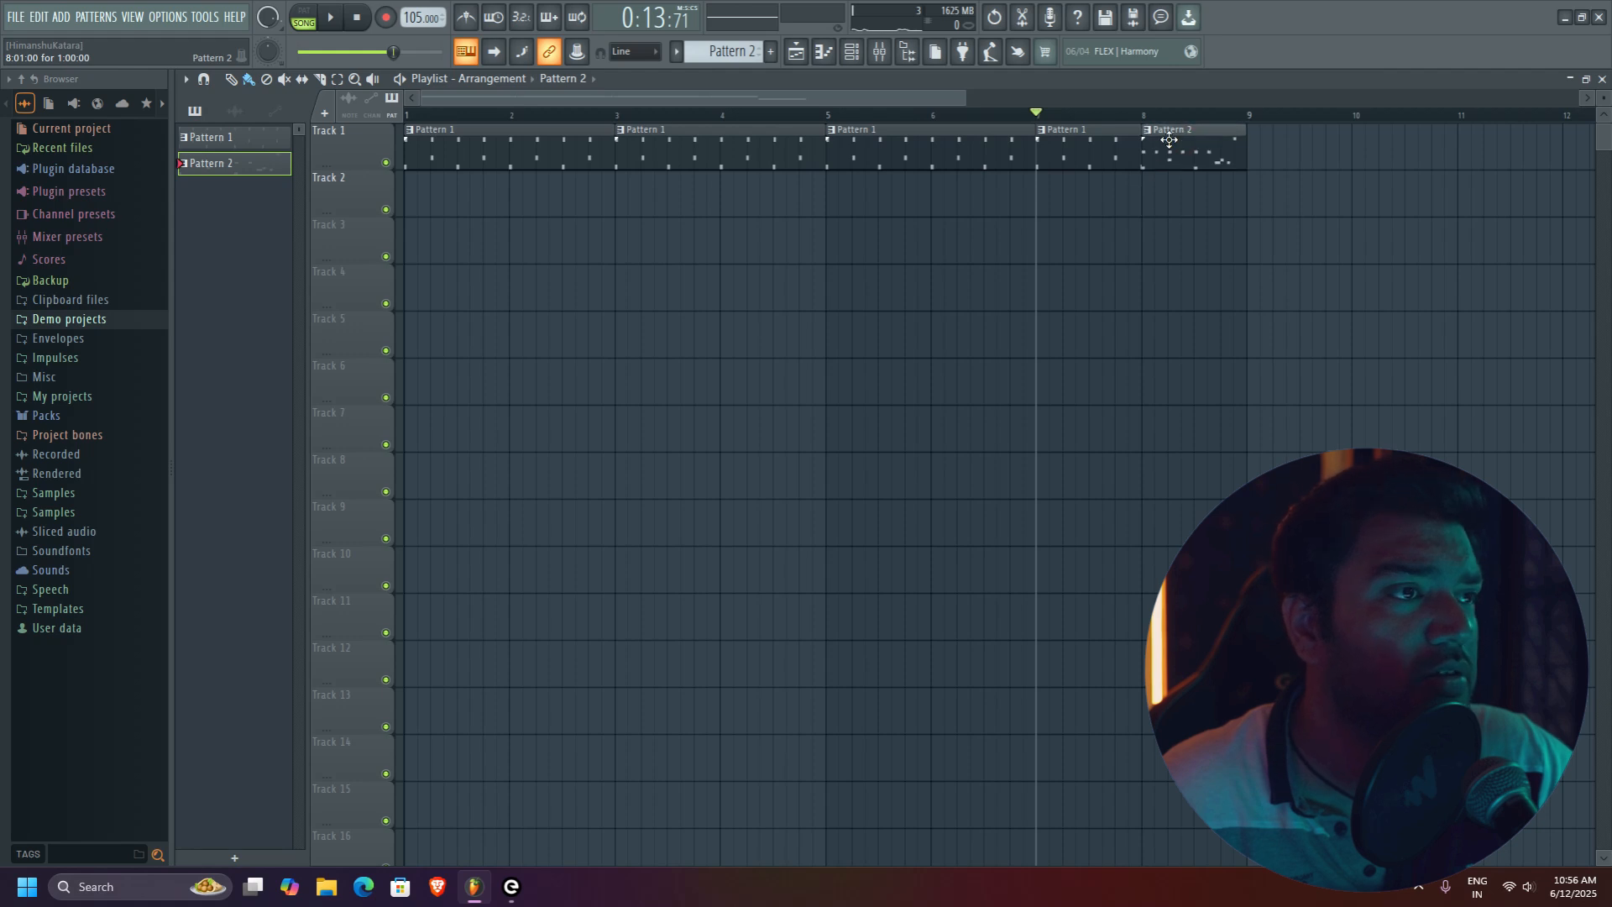
pyautogui.click(334, 19)
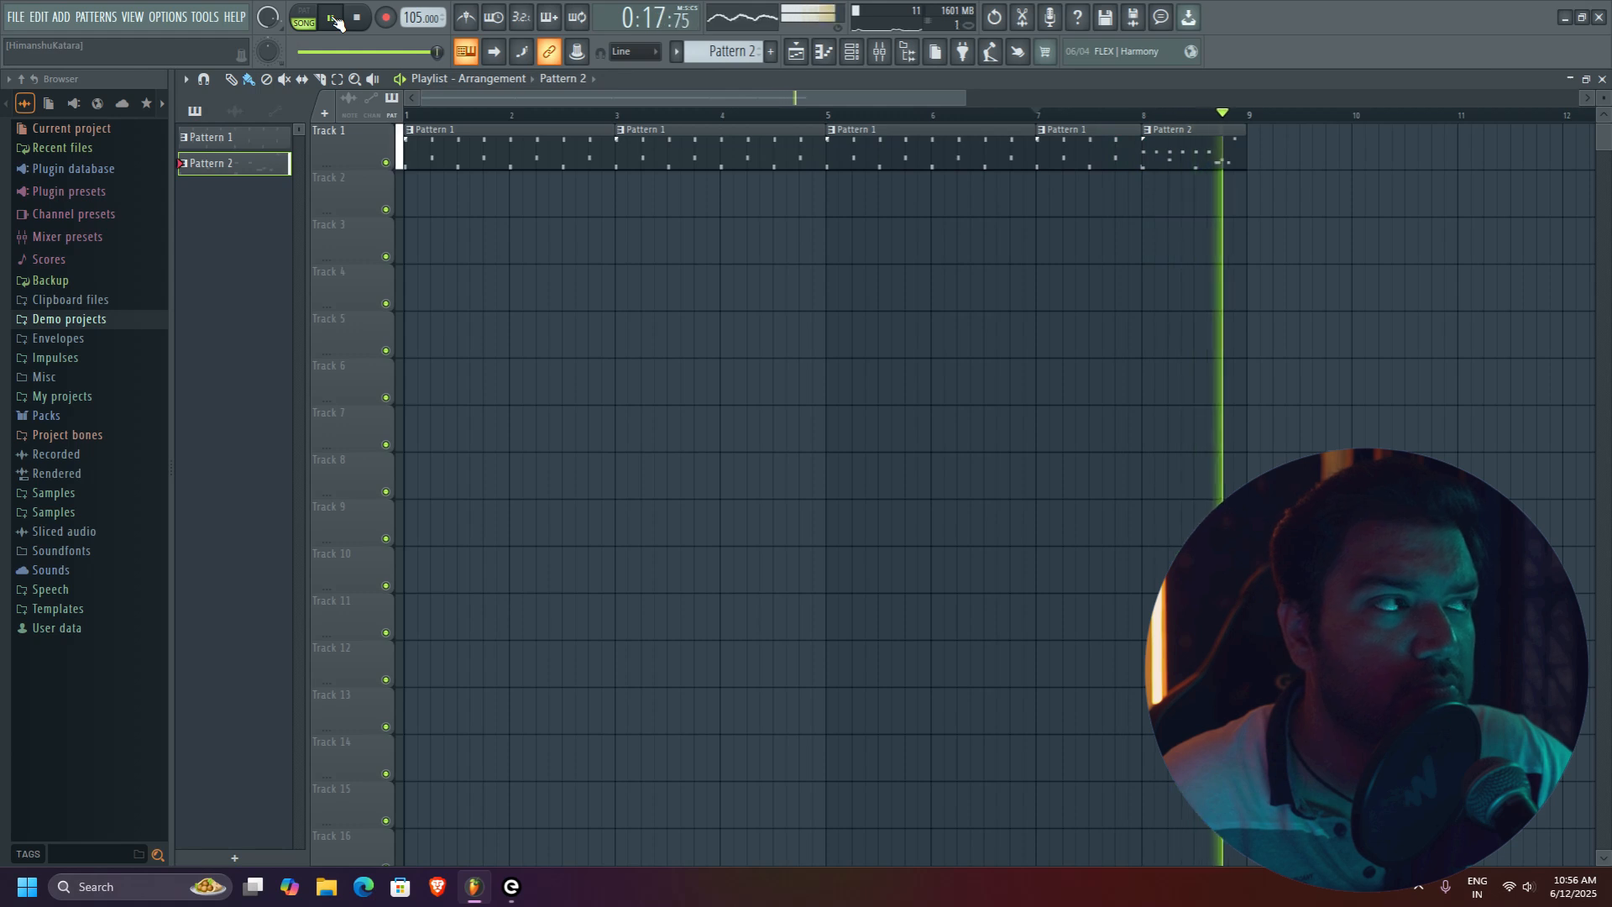
pyautogui.press('space')
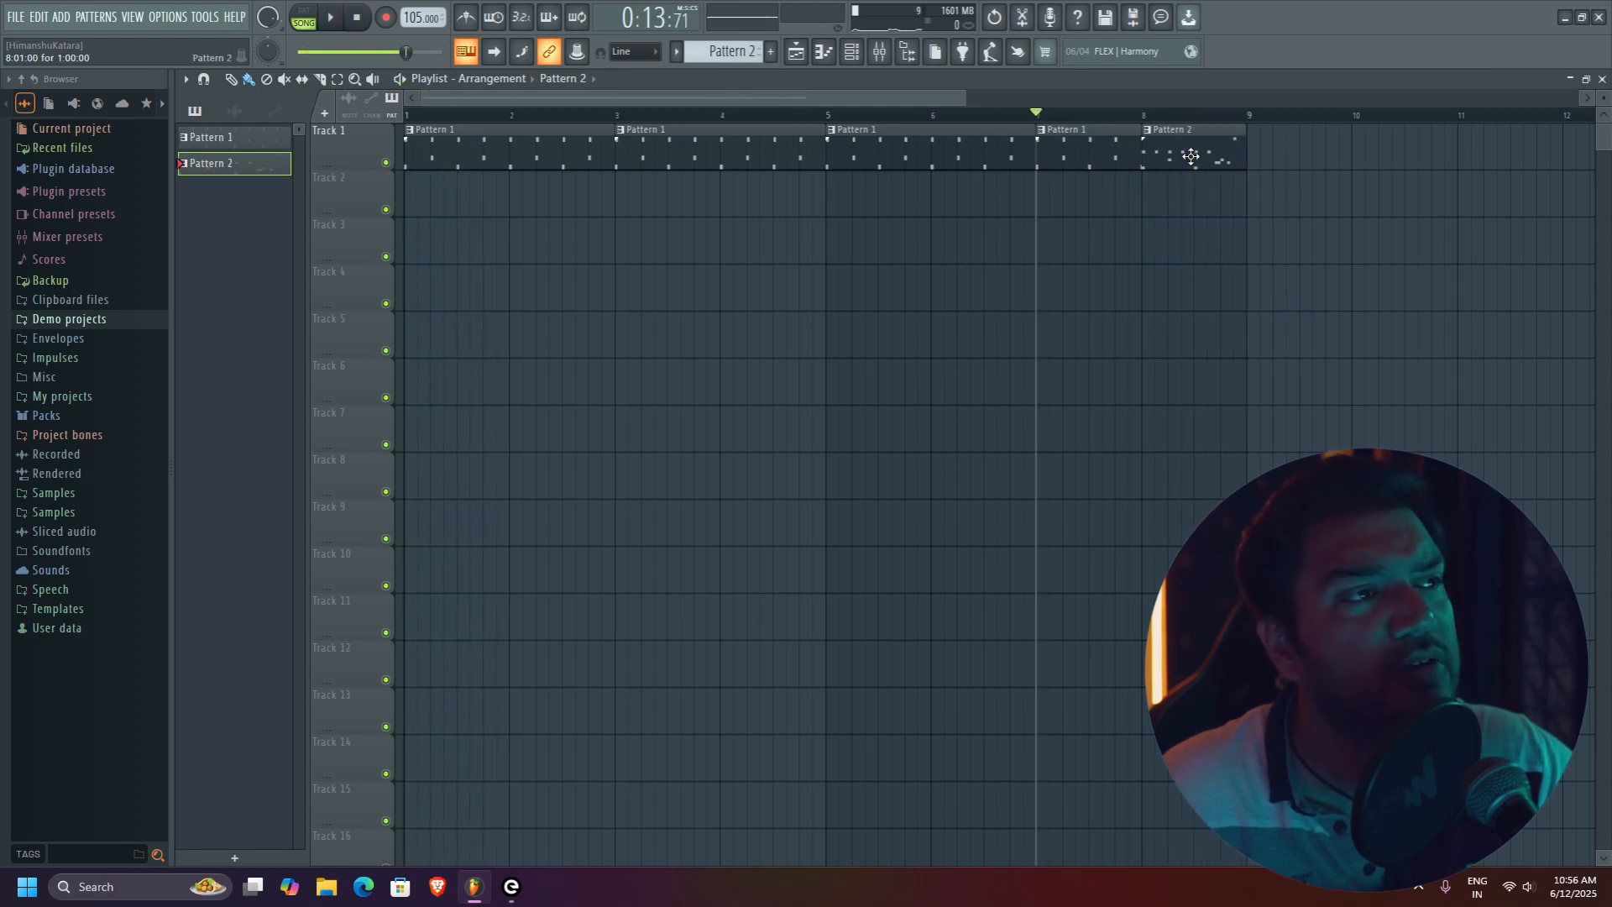
# Place another Pattern 1 clip at bar 9 of Track 1 and play the transition from the middle of bar 8
pyautogui.click(771, 52)
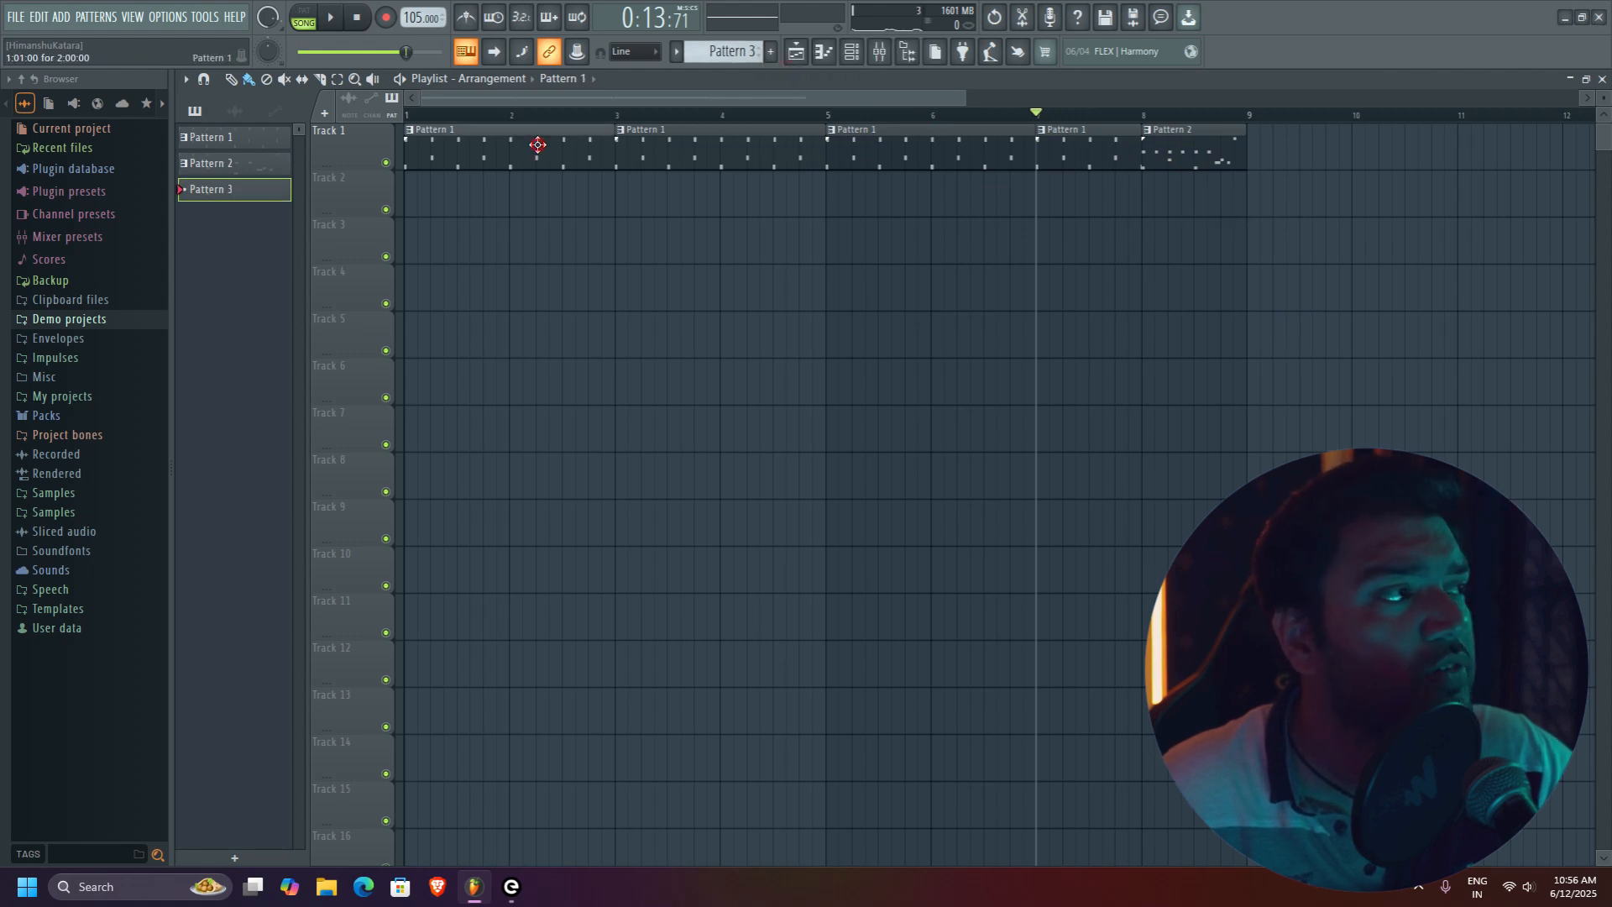
pyautogui.click(537, 144)
pyautogui.click(1257, 134)
pyautogui.click(1193, 117)
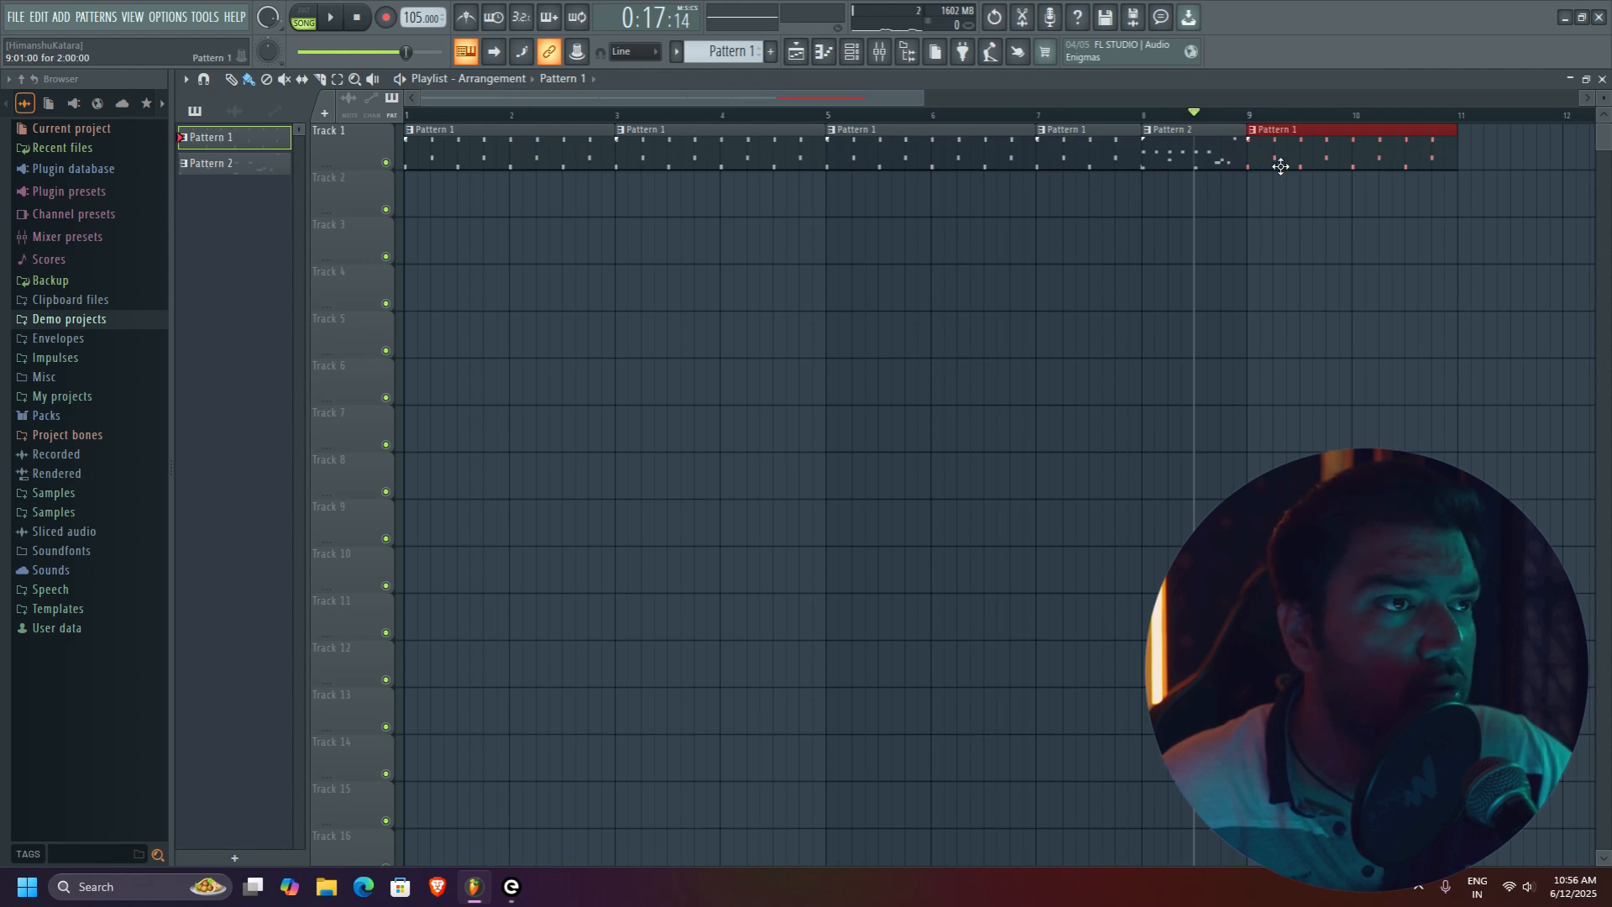
pyautogui.press('space')
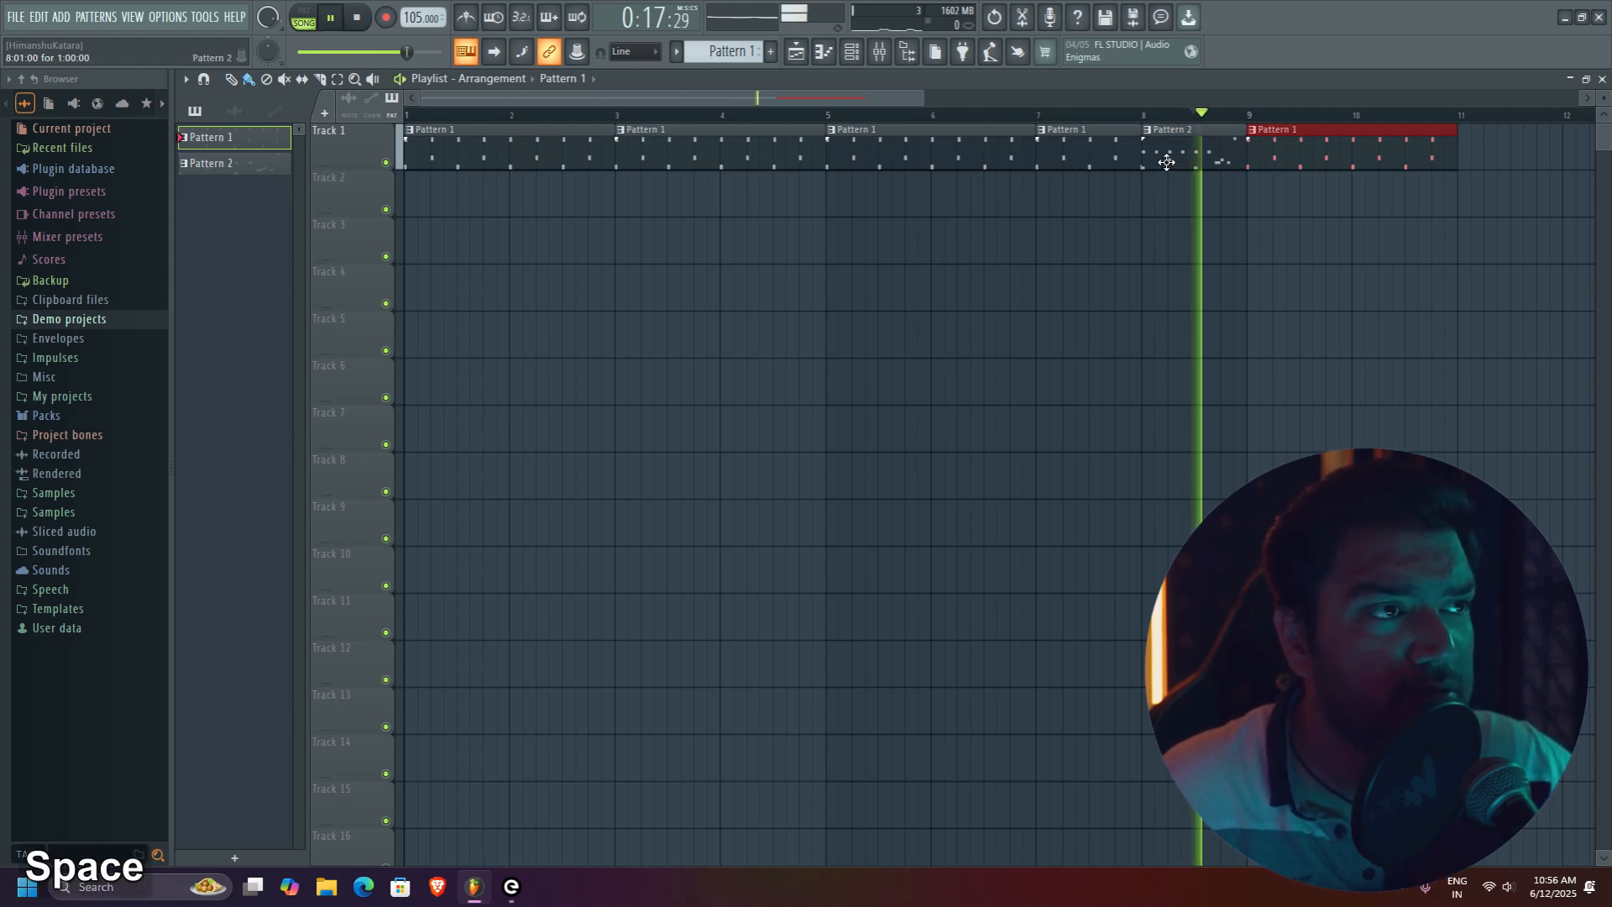
pyautogui.press('space')
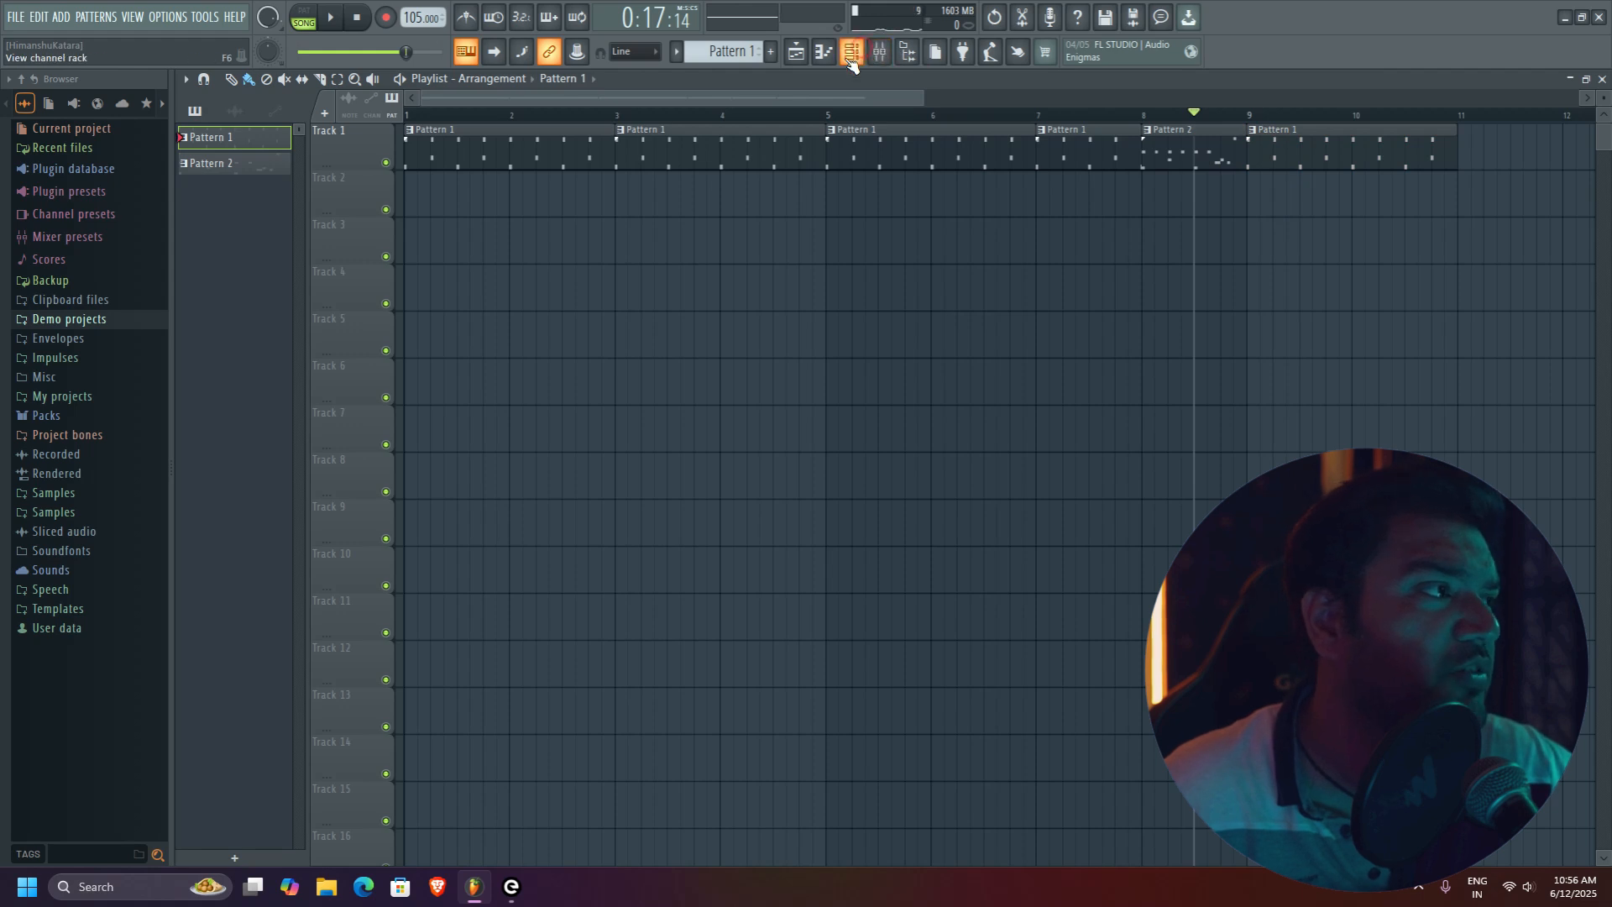
# Create Pattern 3 and add a C#4 note at its start in the Kontakt 8 piano roll
pyautogui.click(866, 52)
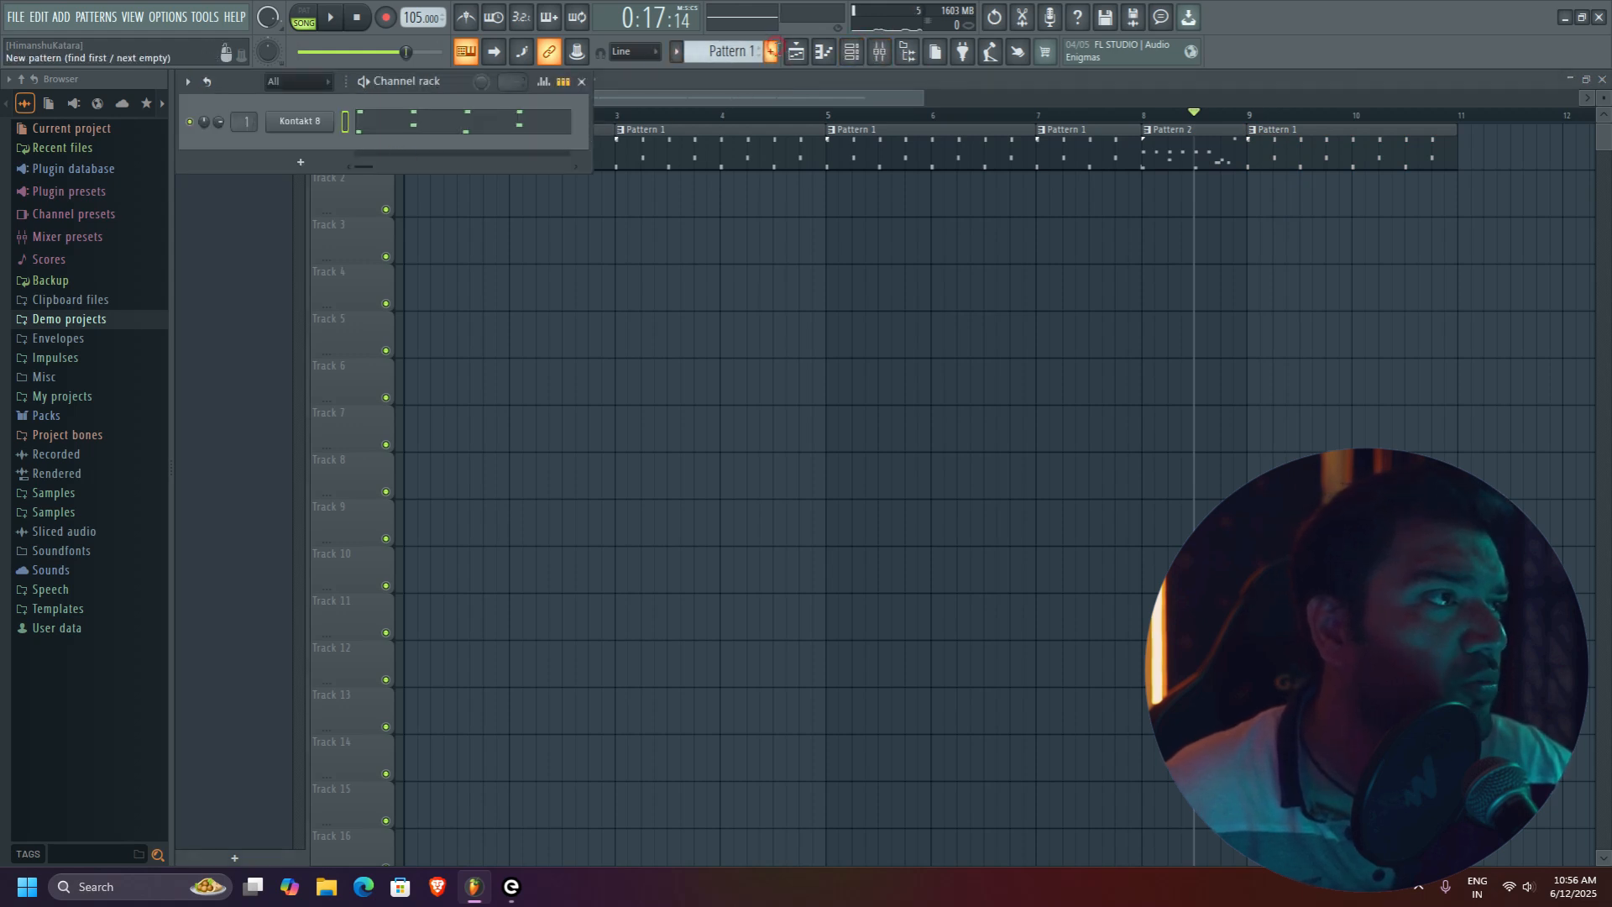
pyautogui.click(771, 47)
pyautogui.rightClick(298, 124)
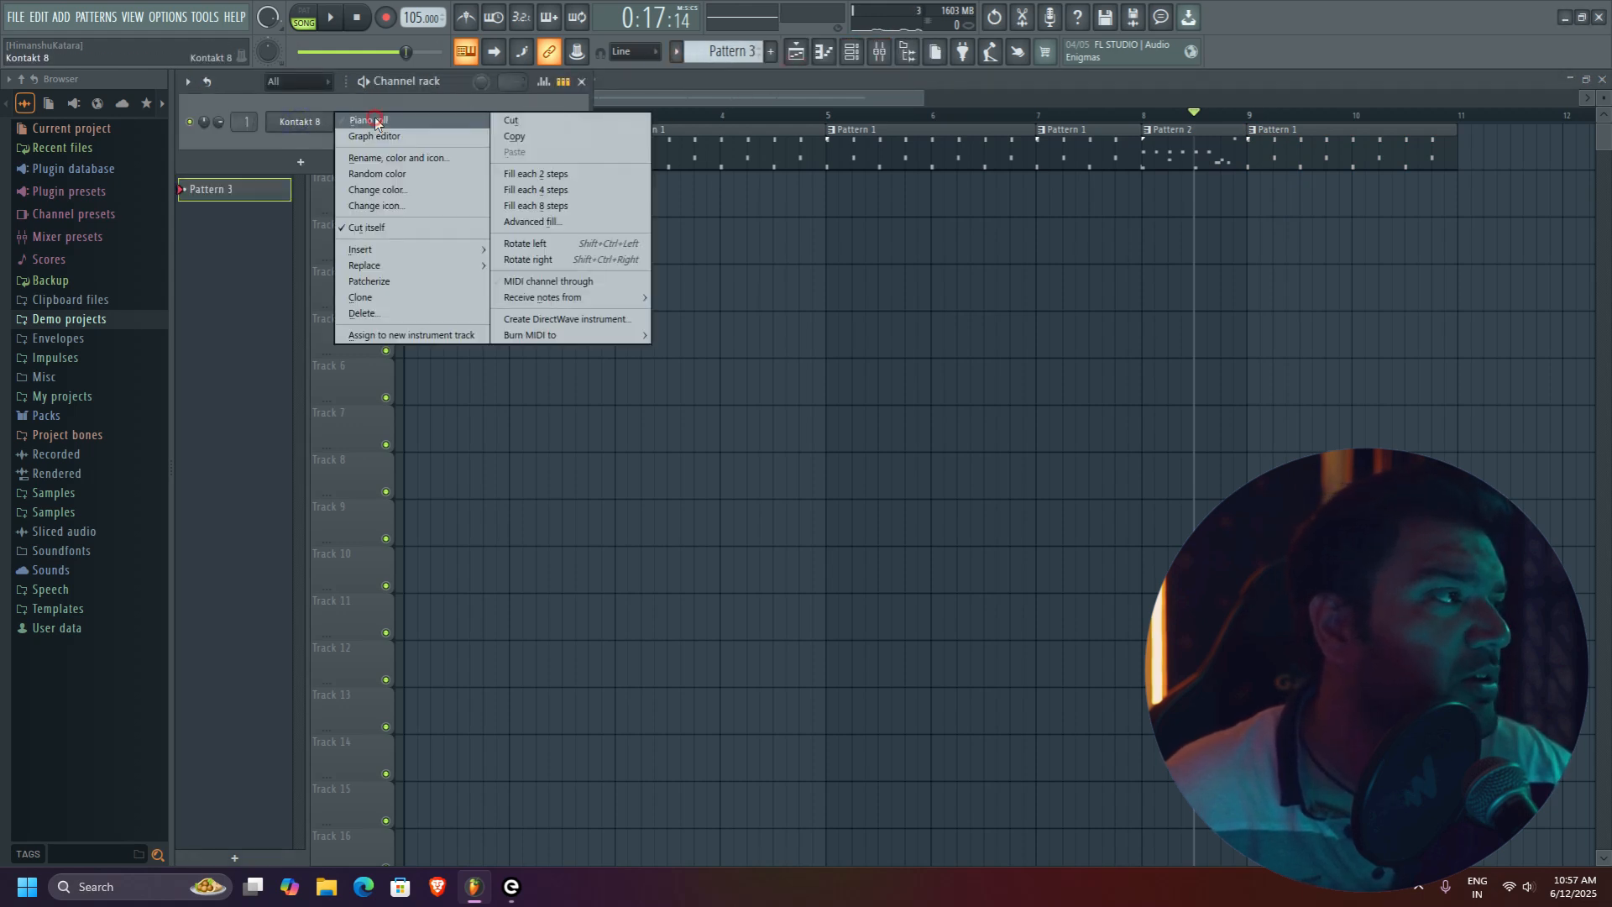
pyautogui.click(353, 126)
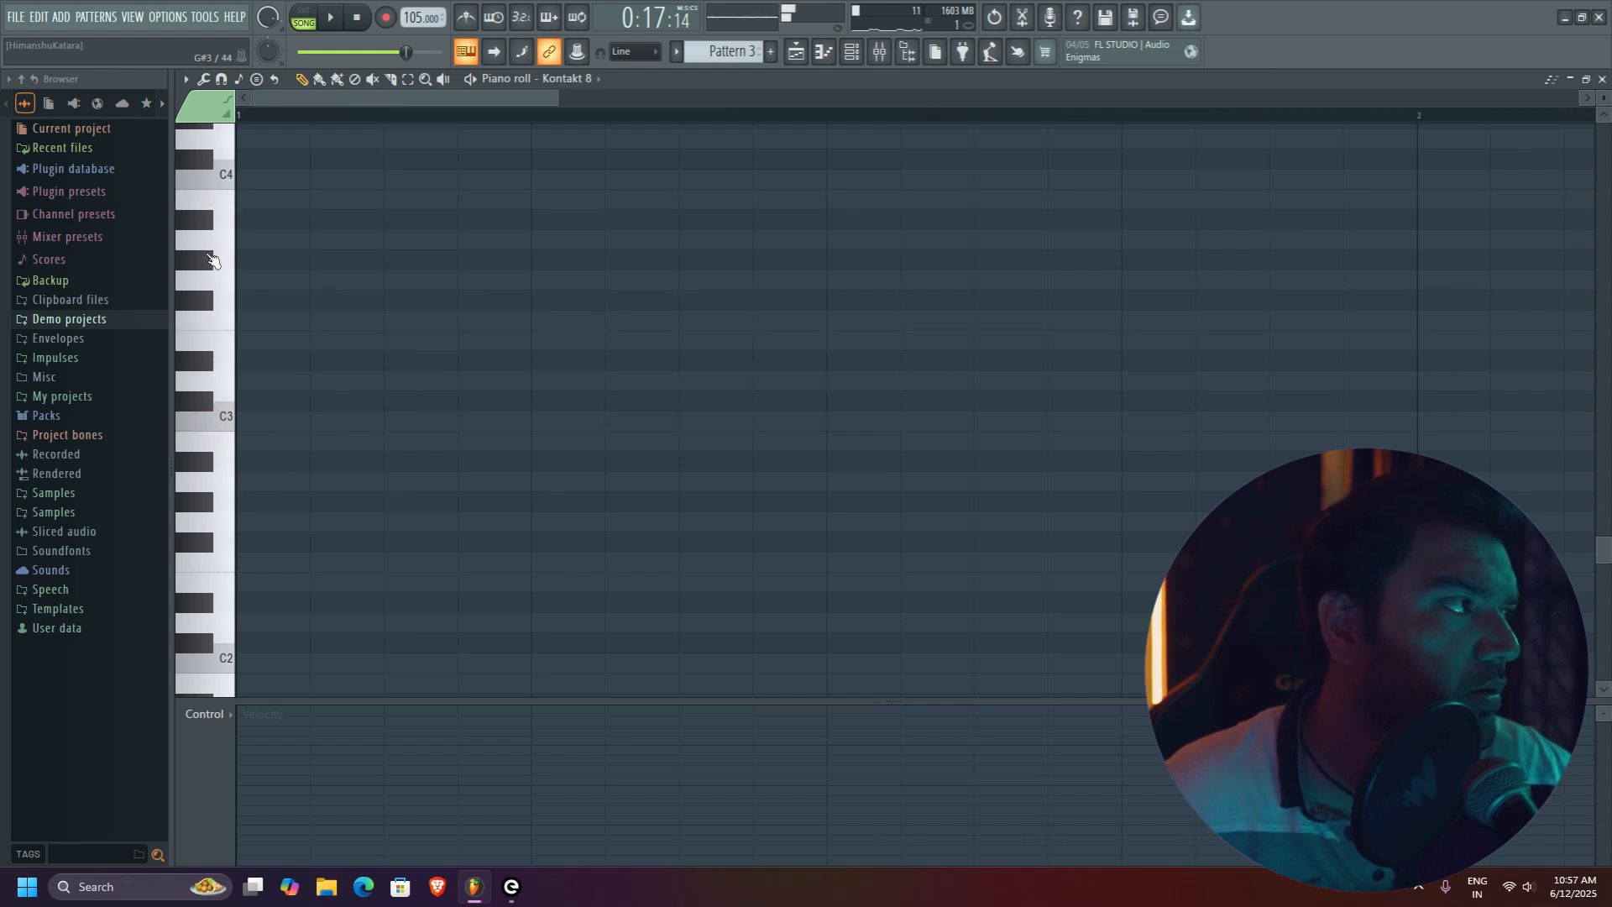
pyautogui.scroll(1, 212, 260)
pyautogui.click(245, 219)
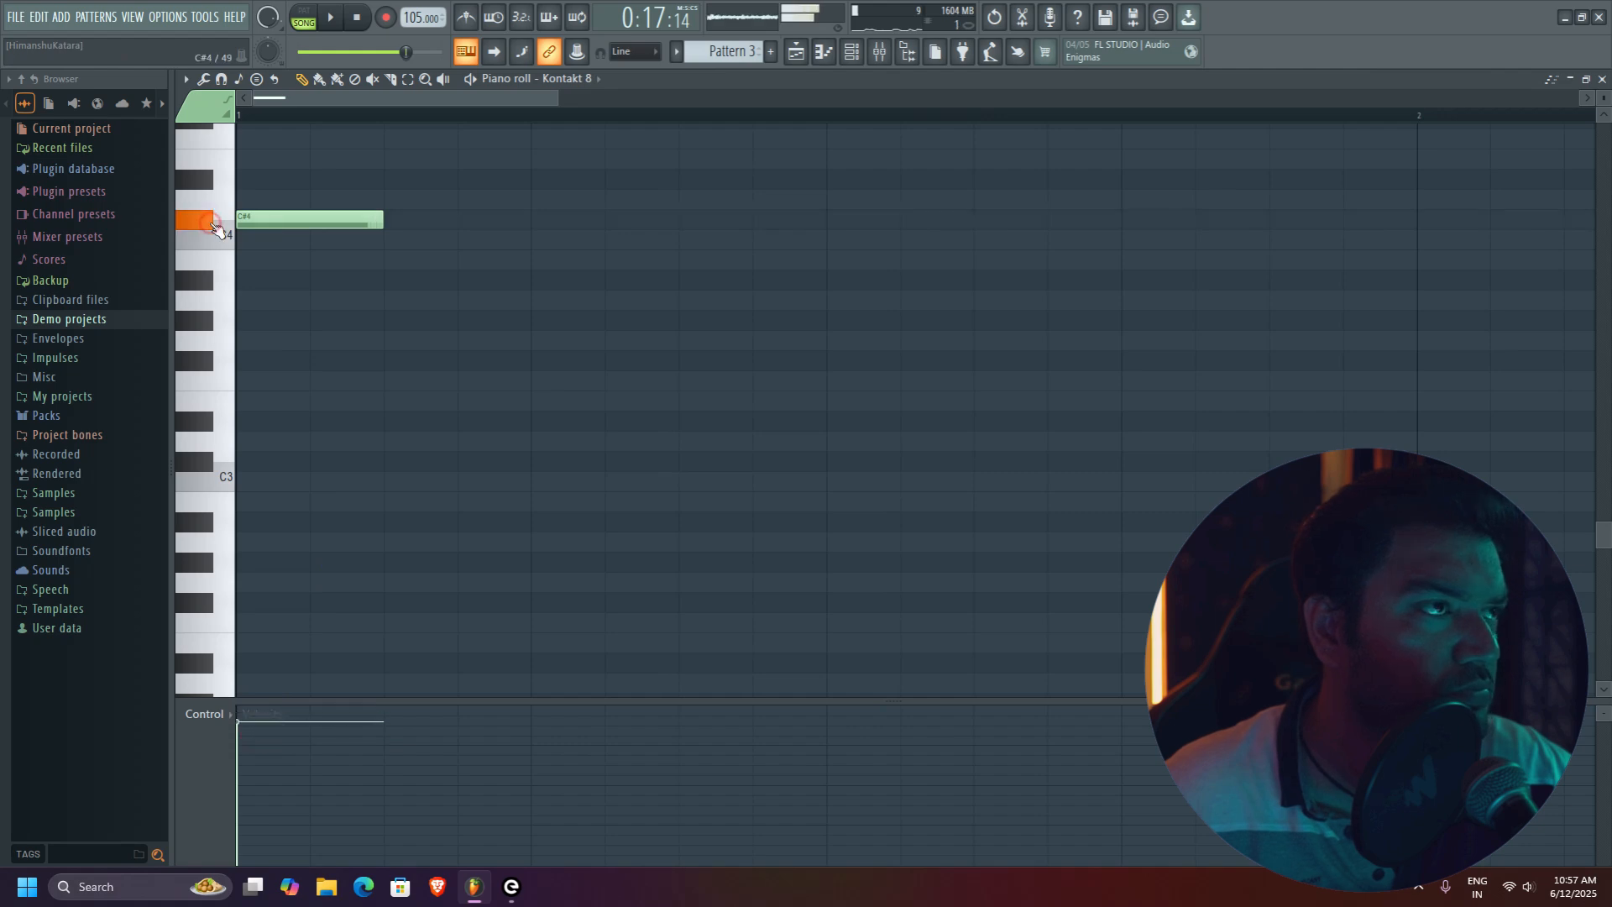
# Place the Pattern 3 clip at bar 9 of Track 2 and play it back together with the groove
pyautogui.click(796, 52)
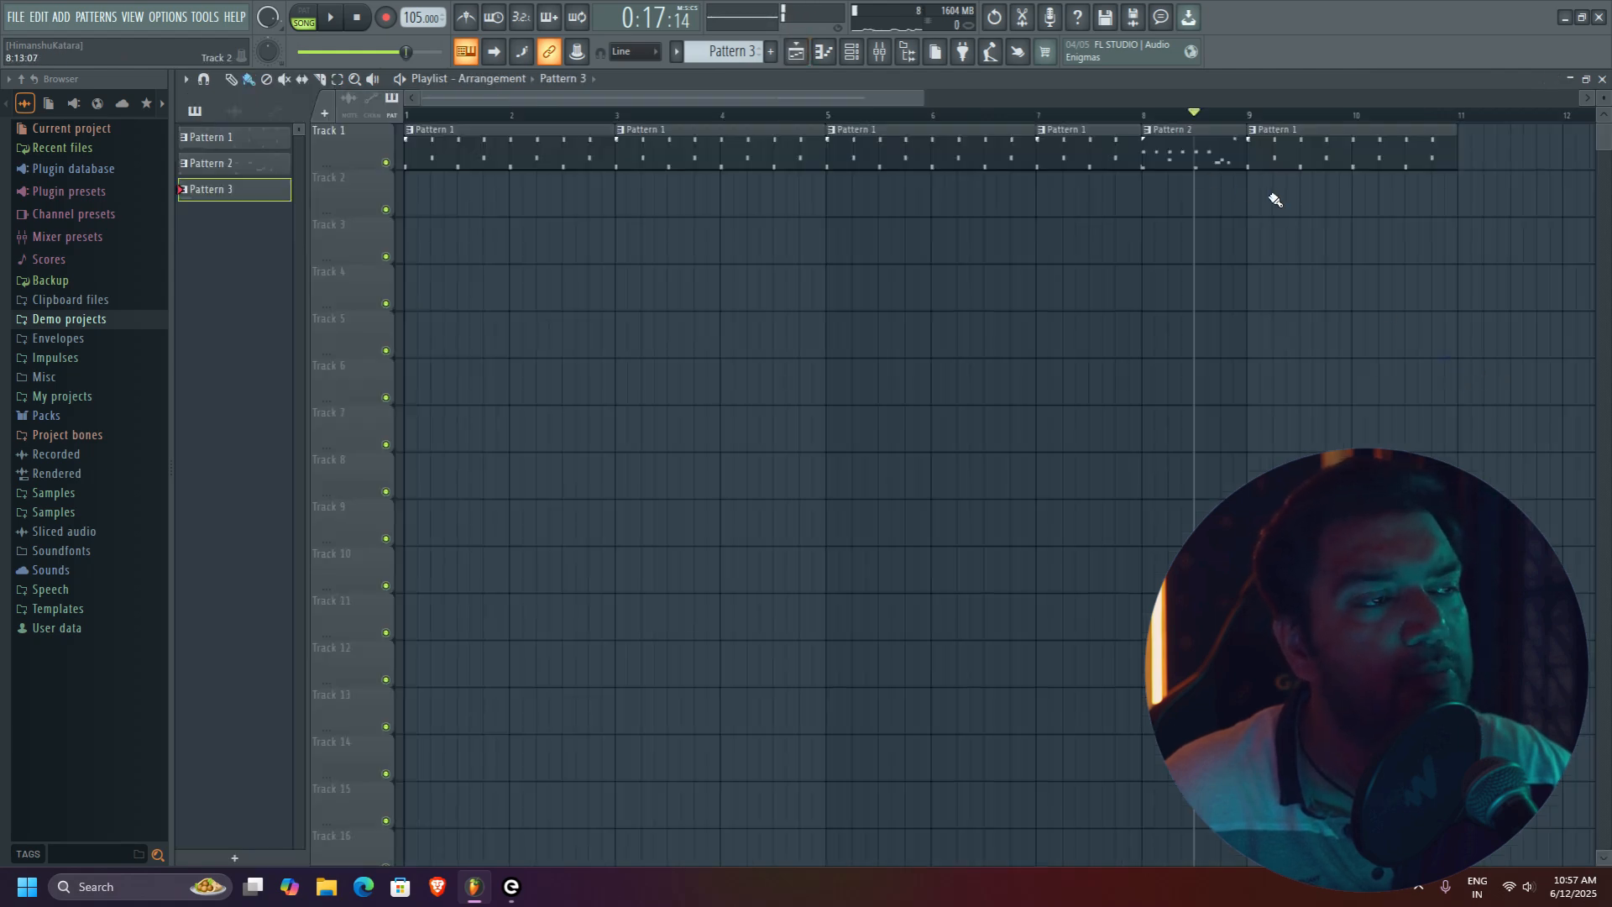
pyautogui.click(1258, 198)
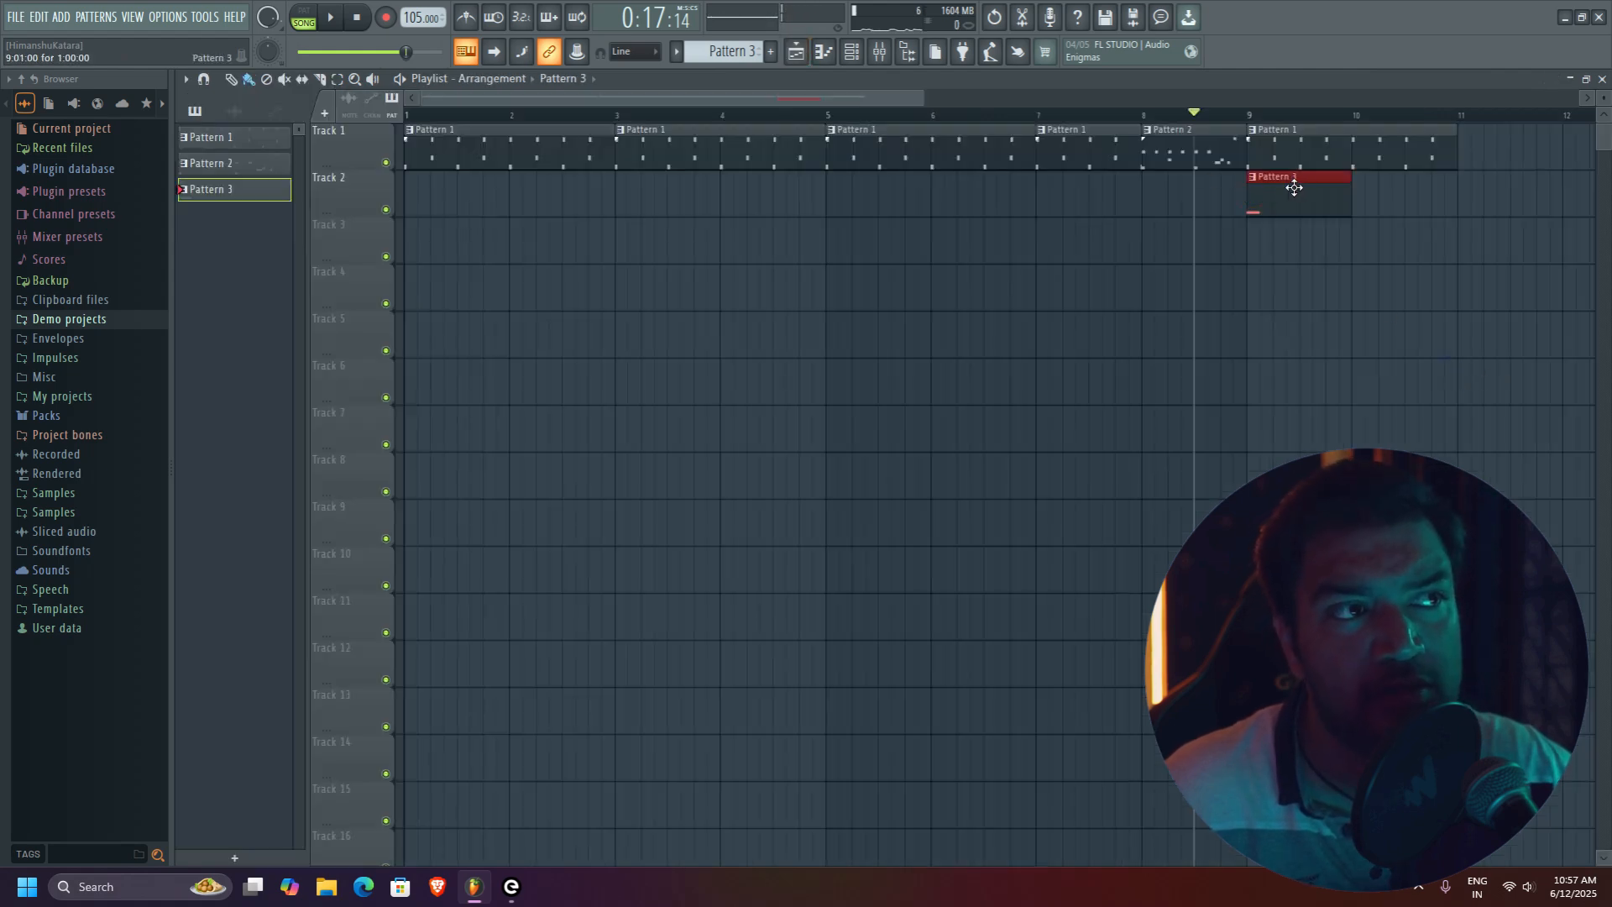
pyautogui.press('space')
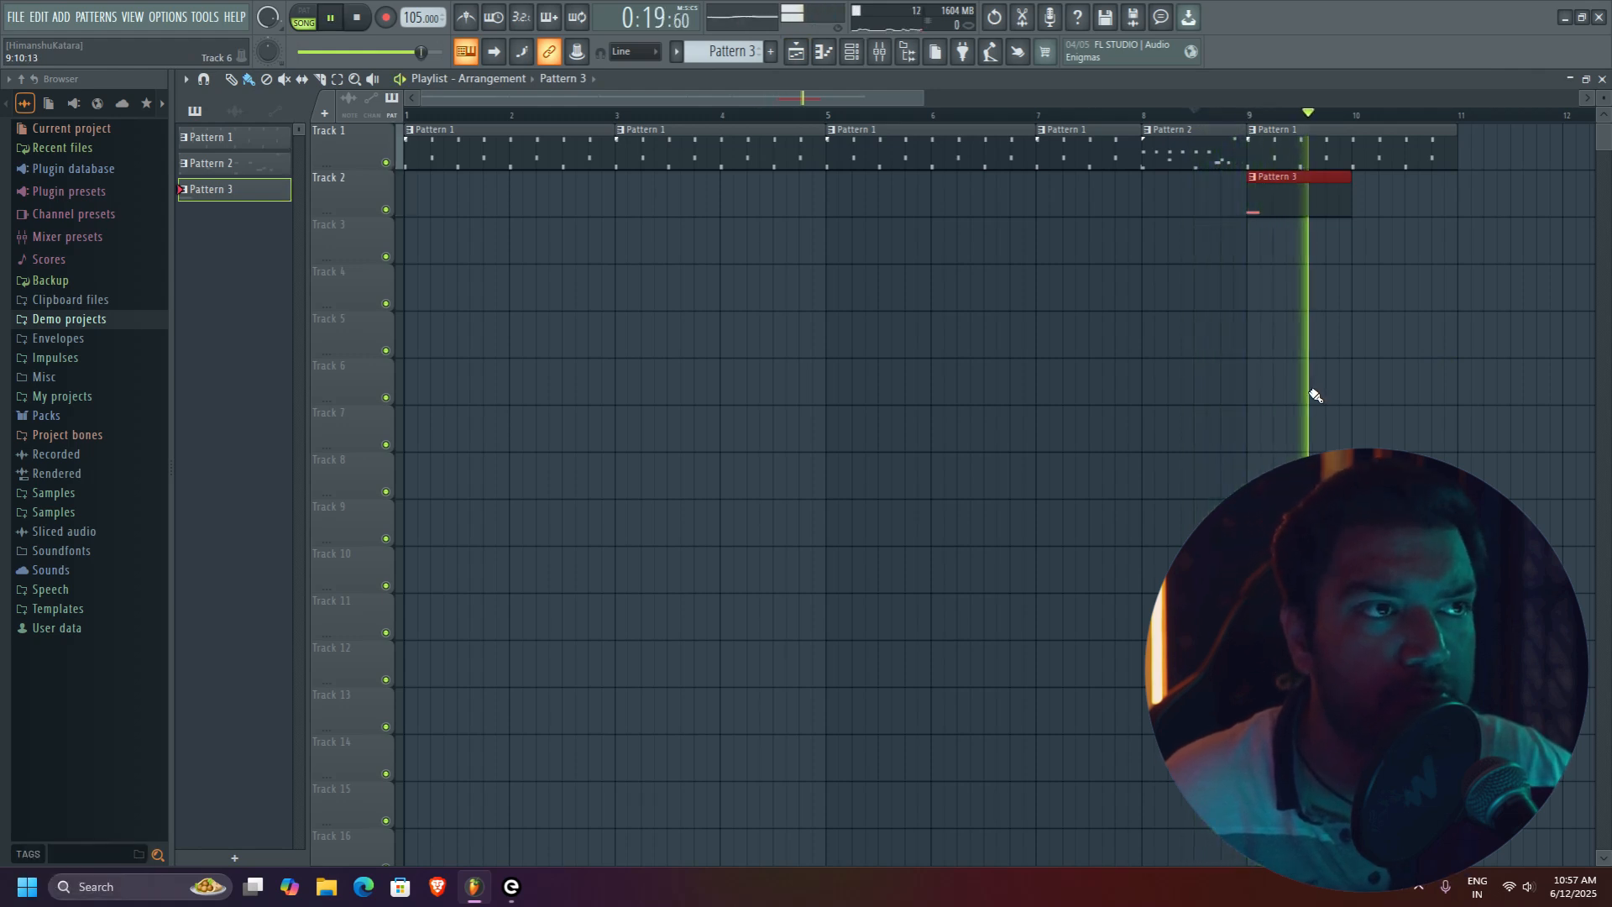
pyautogui.press('space')
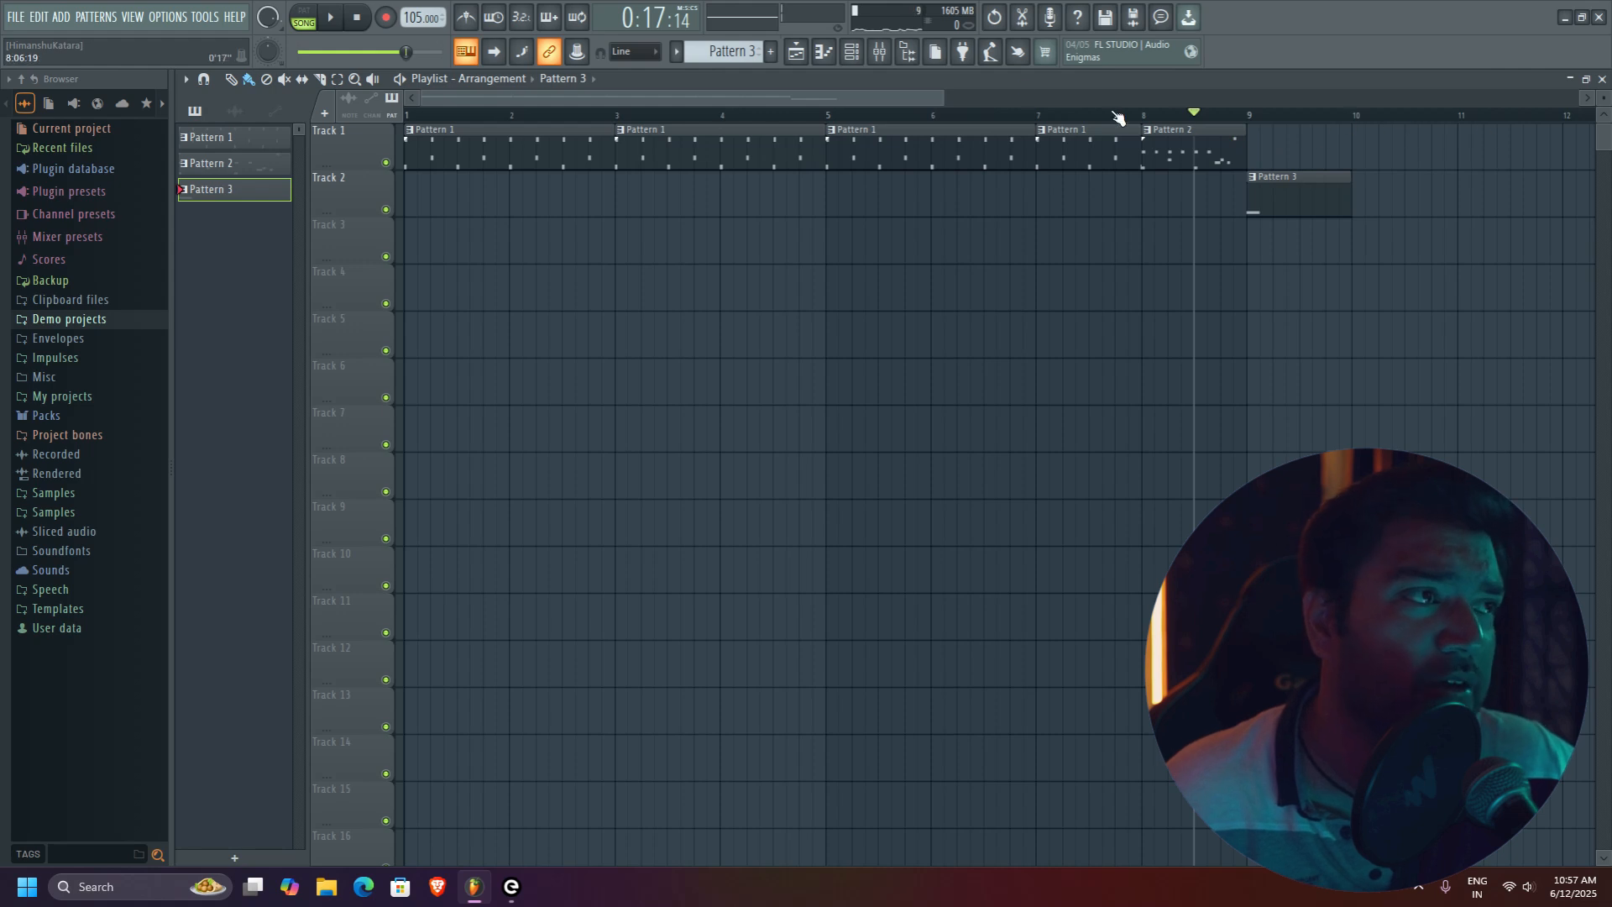
# Create Pattern 4, then load and audition 13 8th Ride from the Pop 01 Groove 110BPM folder in Studio Drummer
pyautogui.click(861, 51)
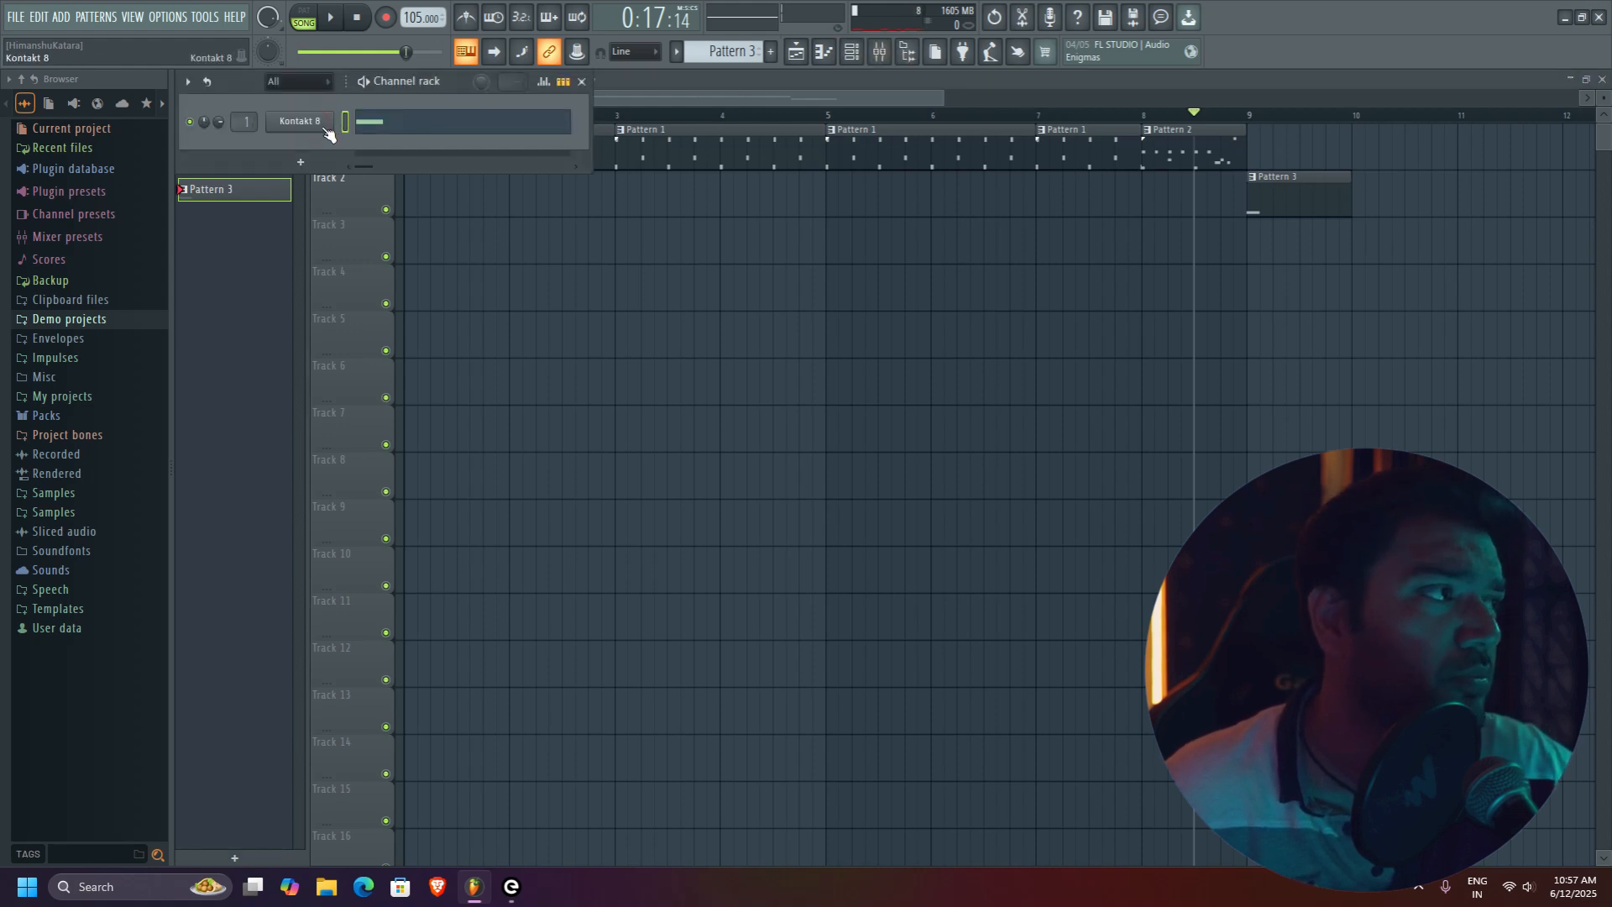
pyautogui.click(302, 122)
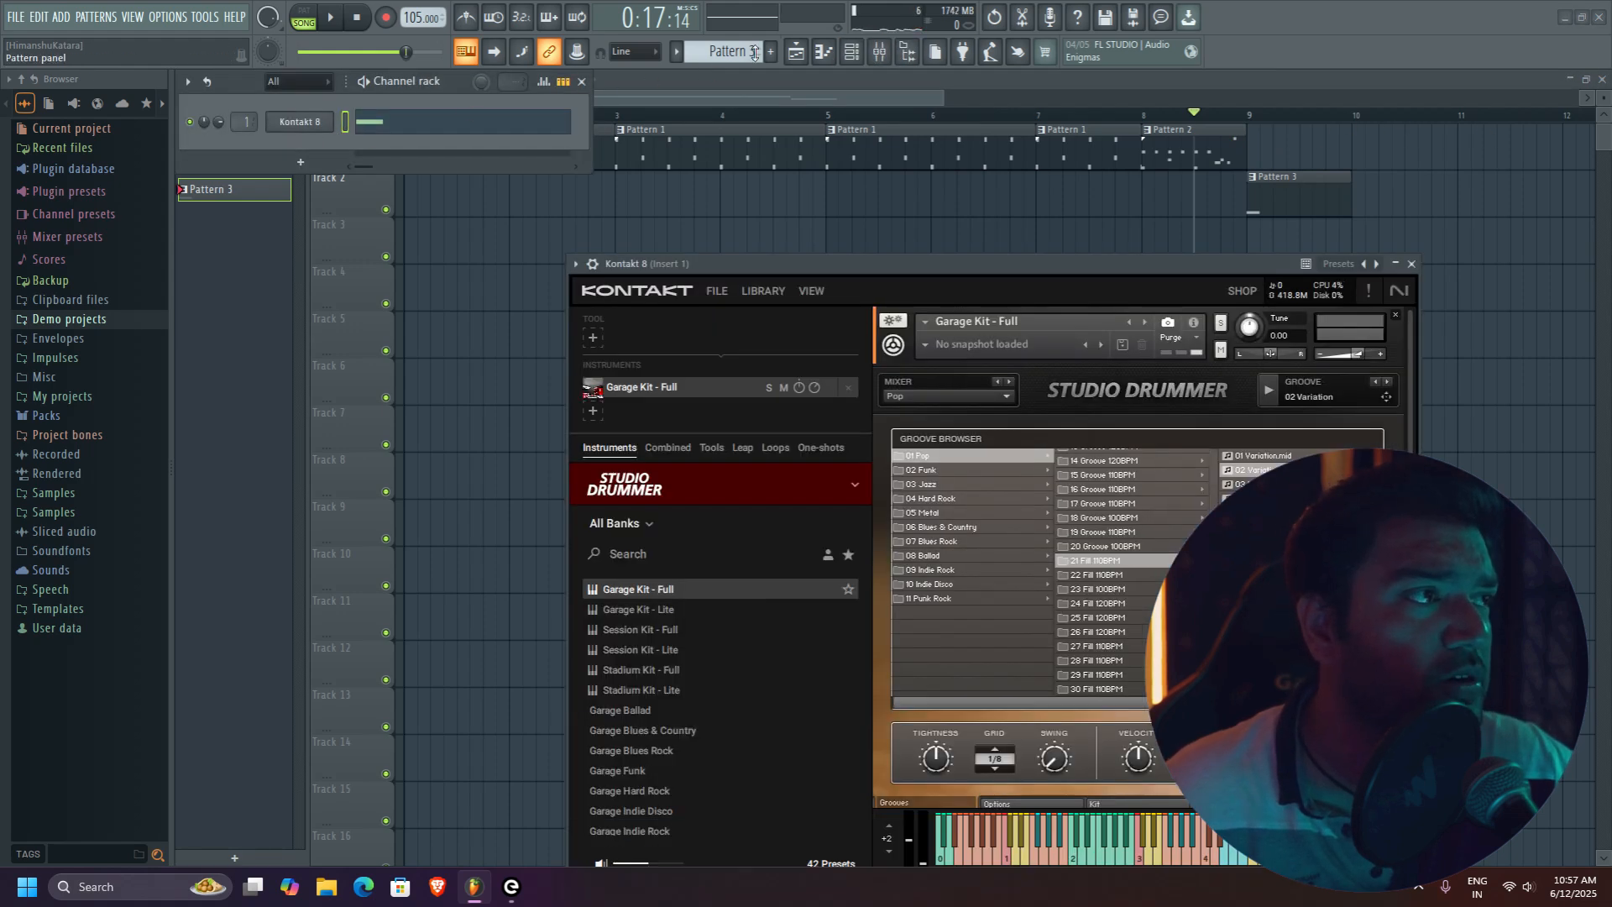
pyautogui.click(769, 52)
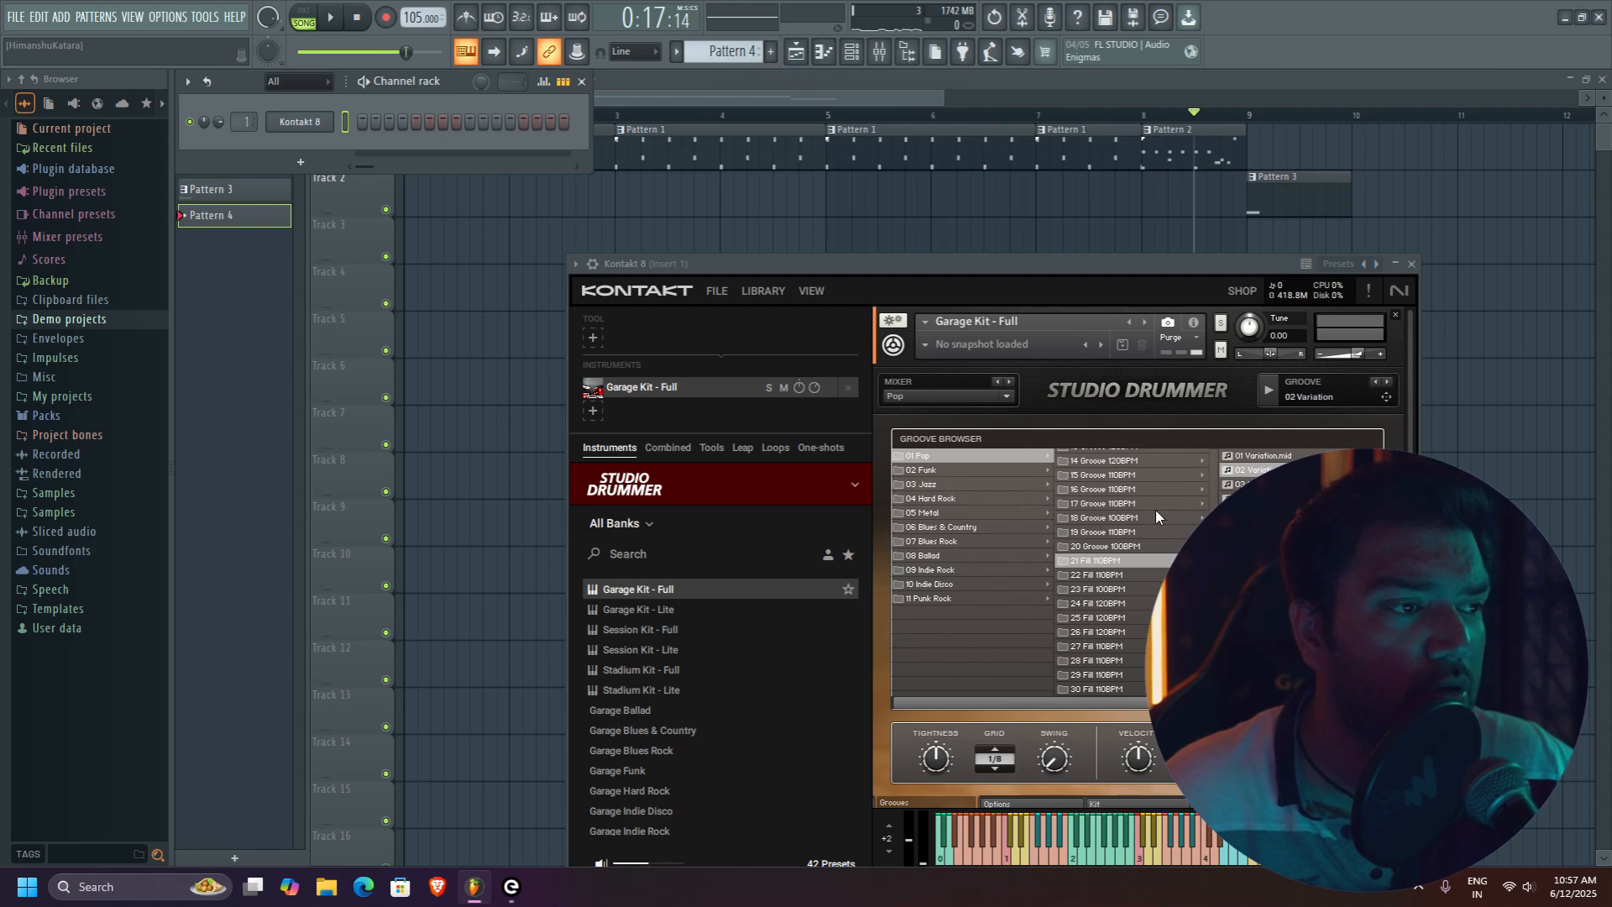
pyautogui.moveTo(1214, 557); pyautogui.dragTo(1209, 451)
pyautogui.click(1158, 459)
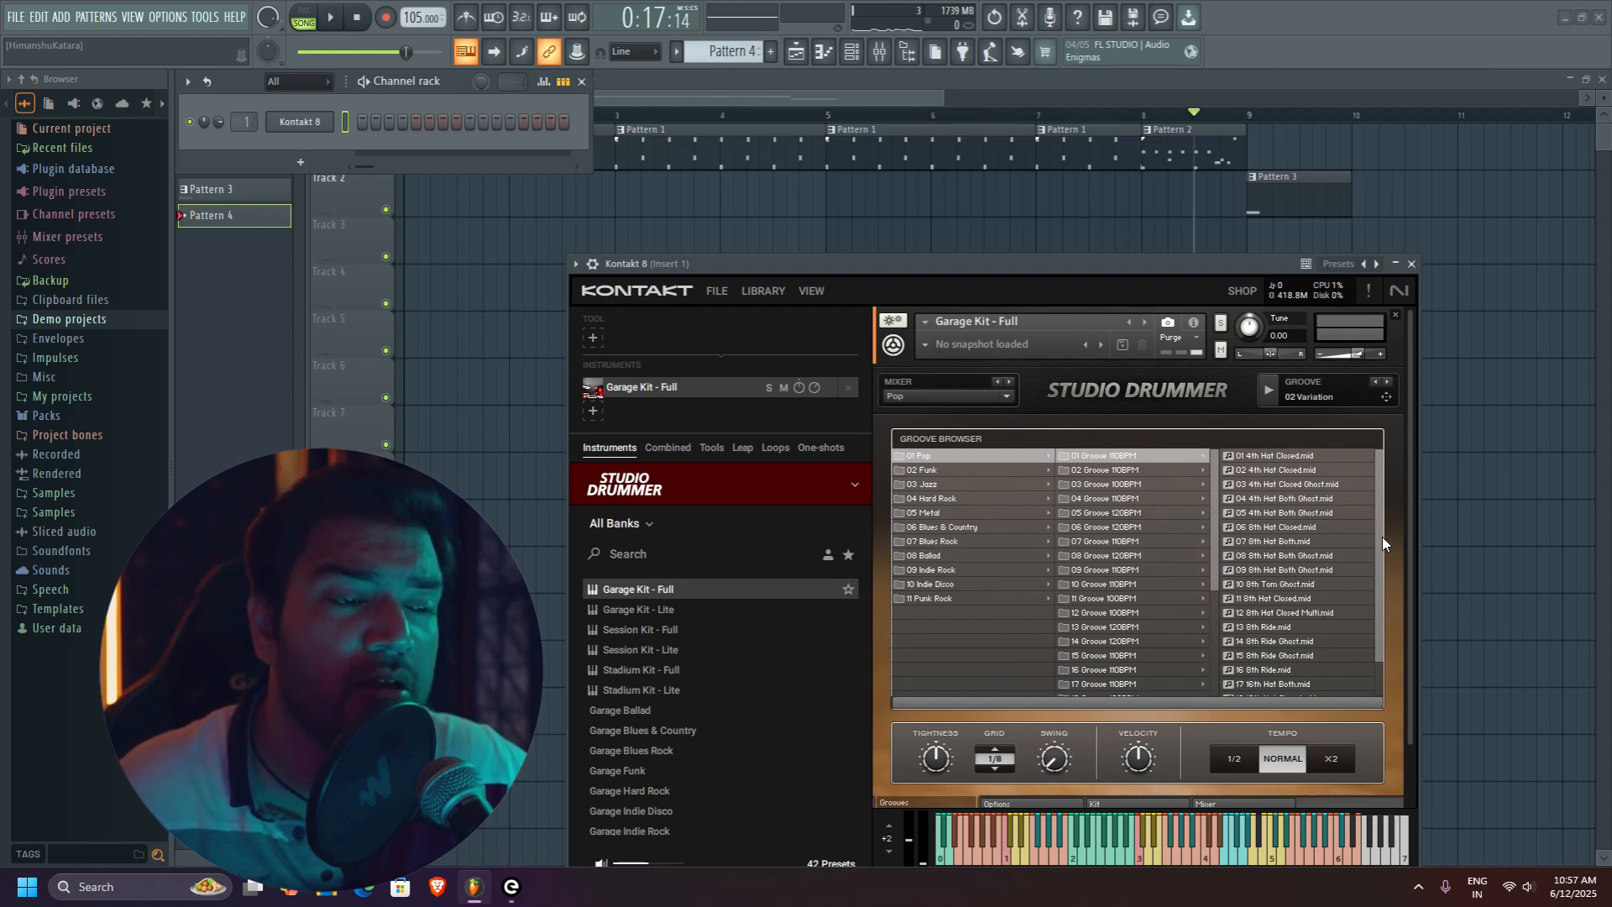
pyautogui.moveTo(1379, 537); pyautogui.dragTo(1370, 633)
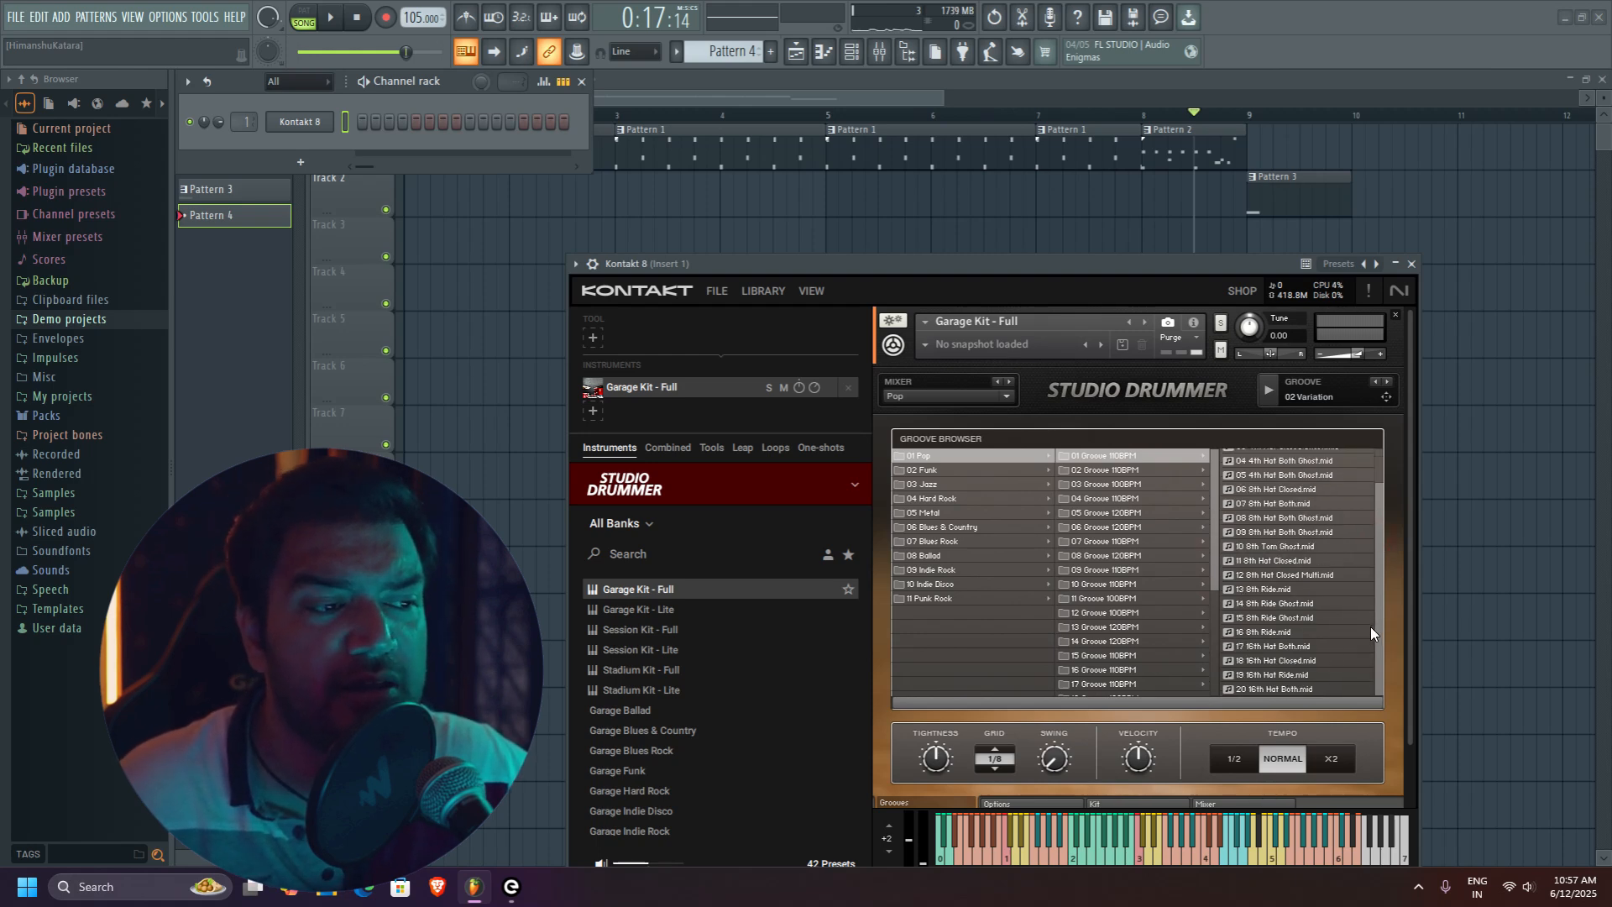
pyautogui.click(1298, 589)
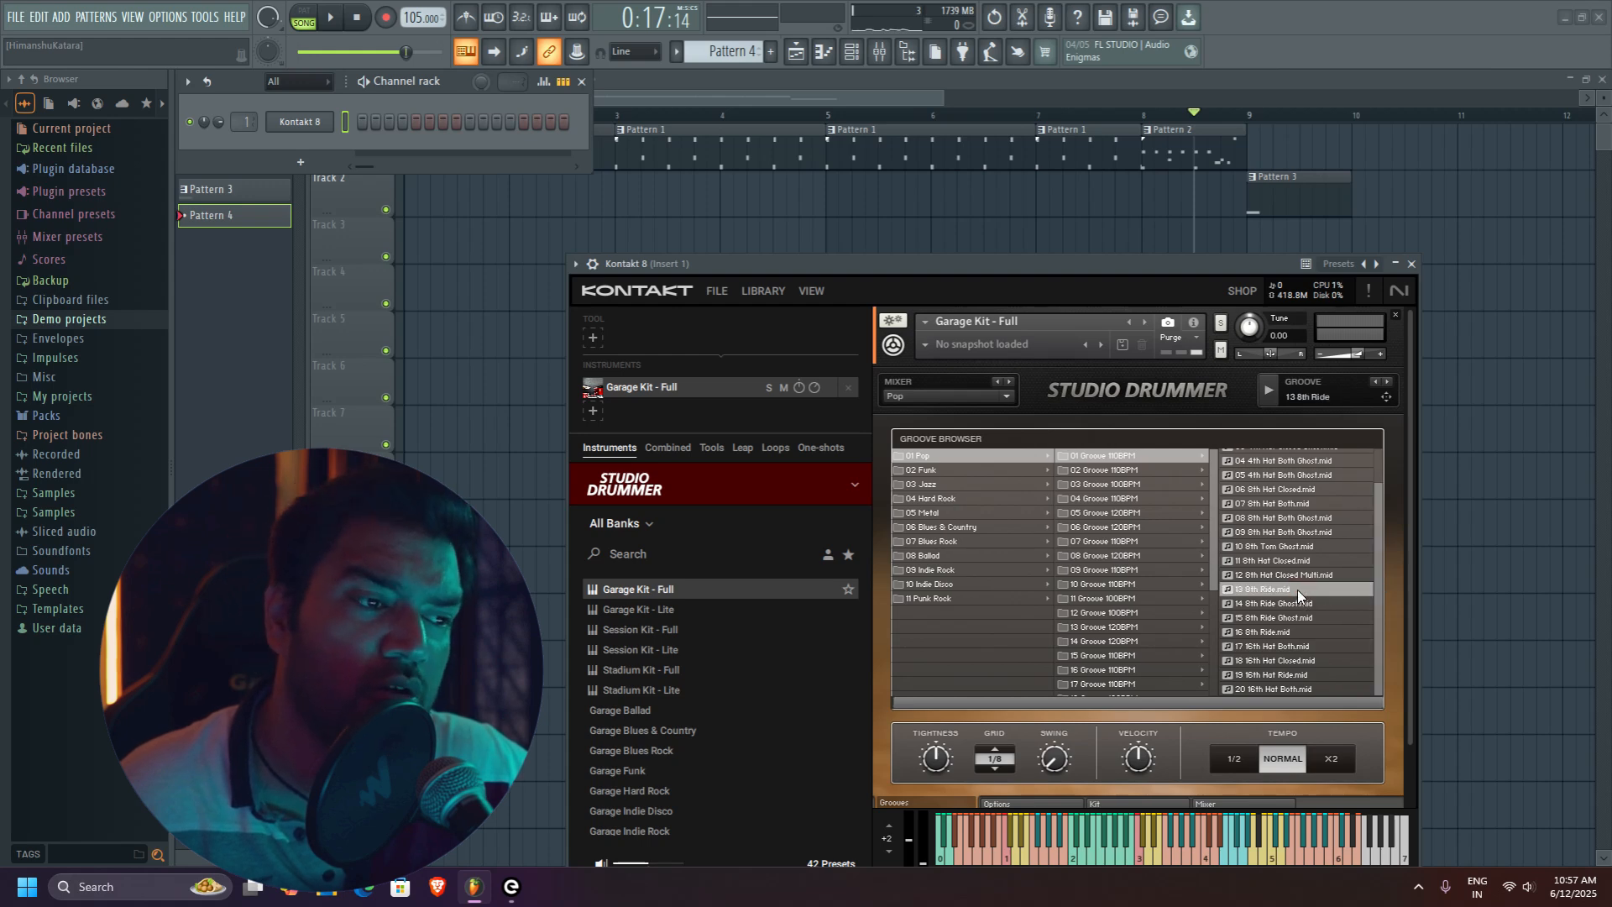
pyautogui.click(1269, 392)
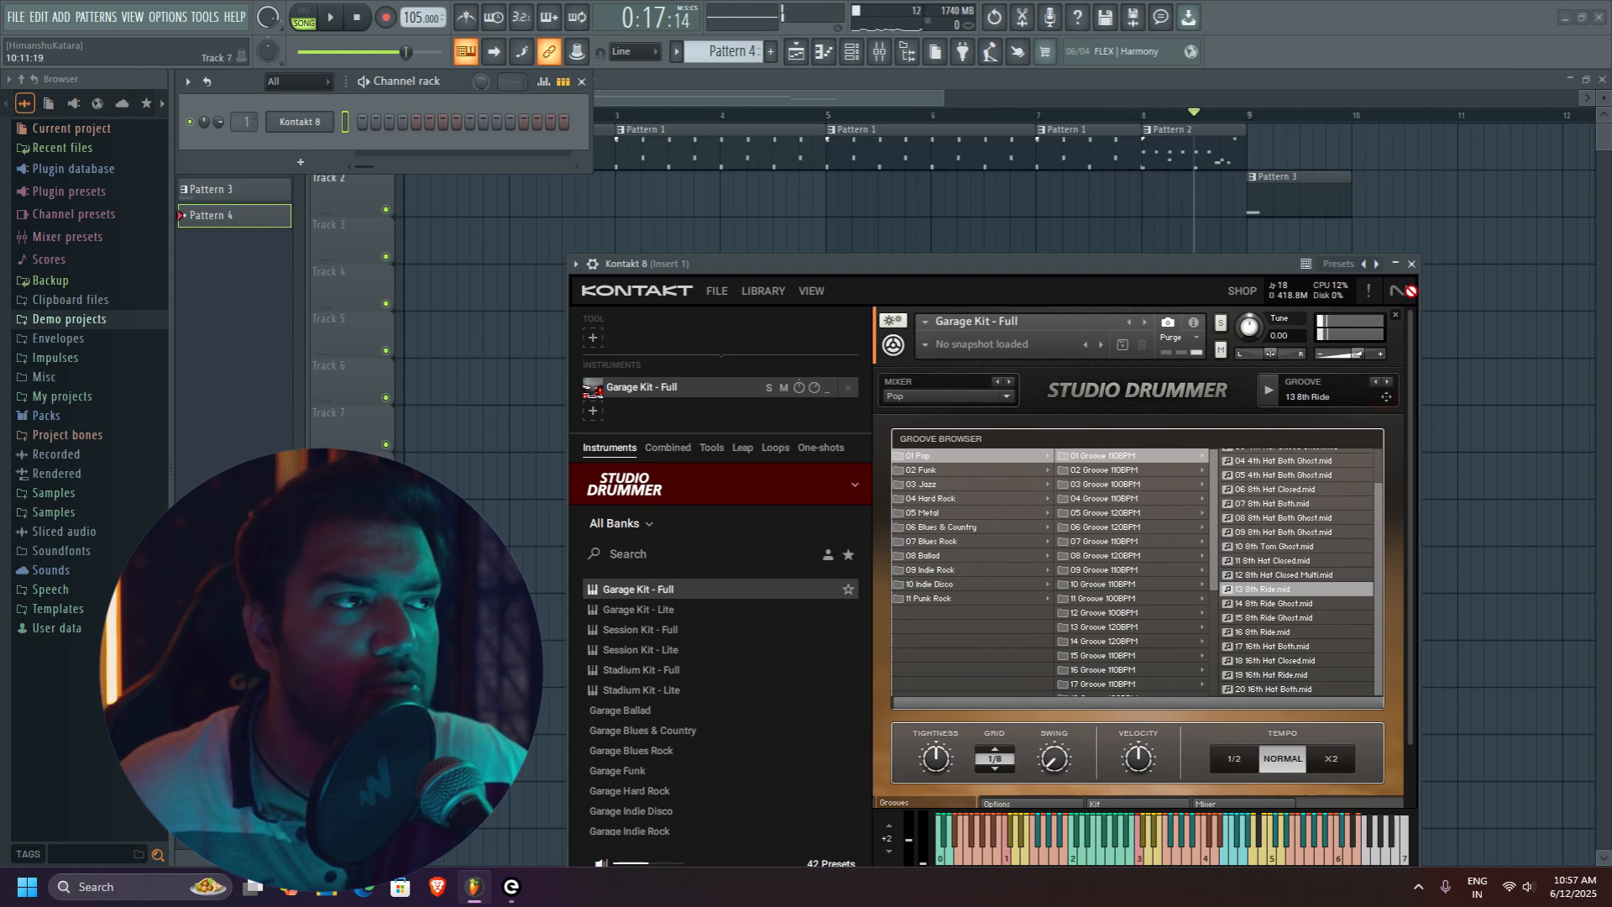
# Import the 13 8th Ride groove's MIDI into Pattern 4 and place Pattern 4 clips at bars 9 and 11 of Track 1
pyautogui.moveTo(360, 117); pyautogui.dragTo(362, 112)
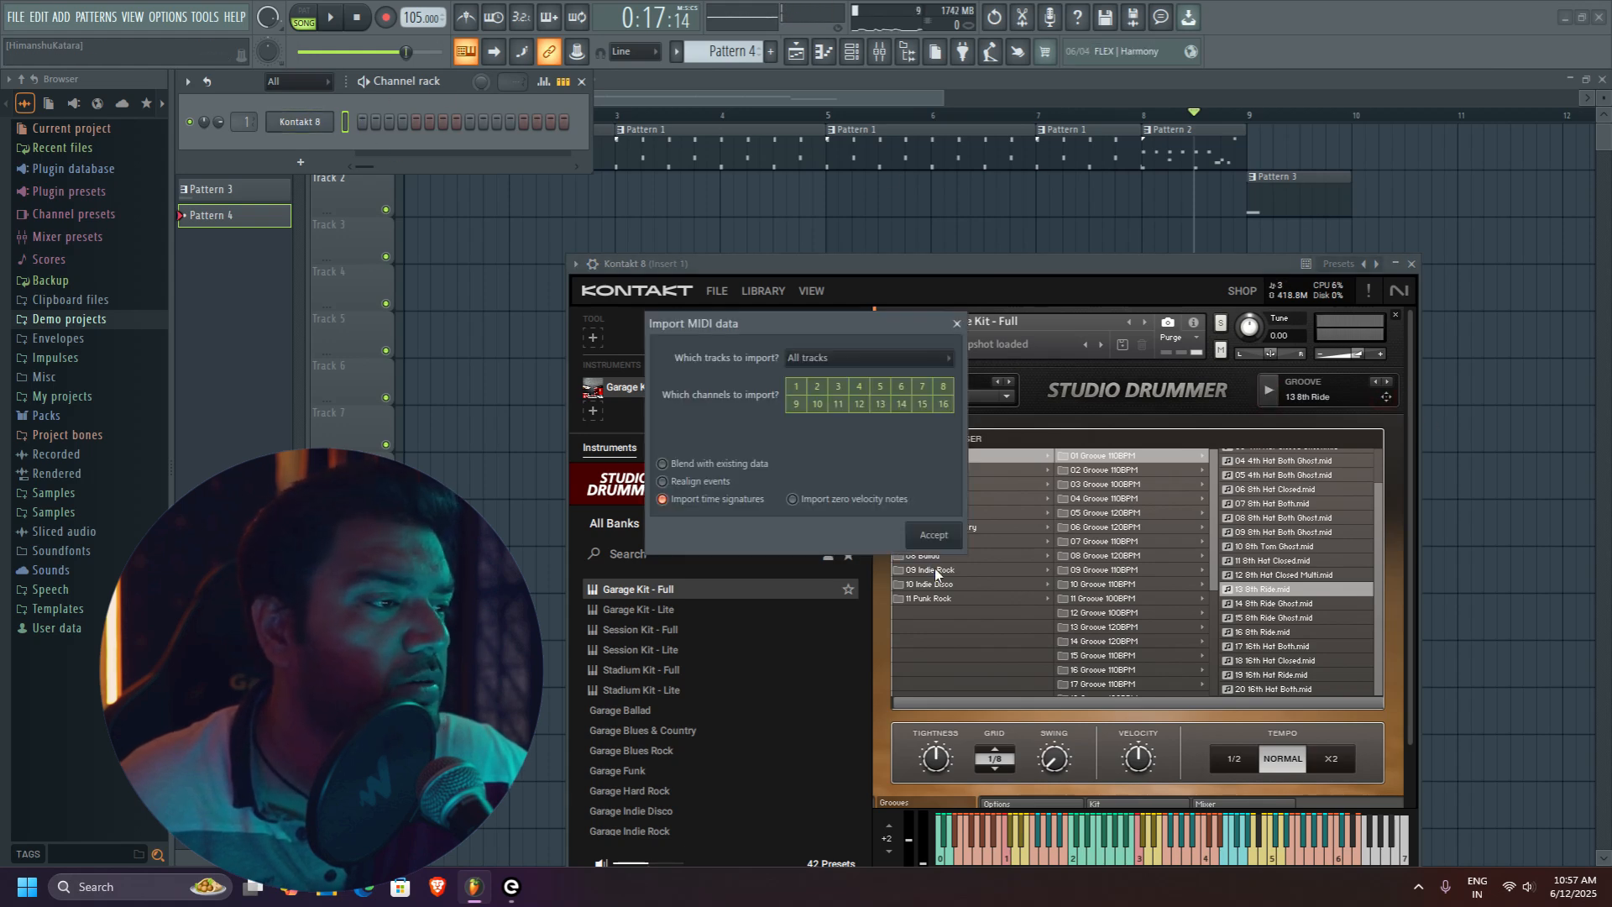
pyautogui.click(928, 537)
pyautogui.click(1255, 162)
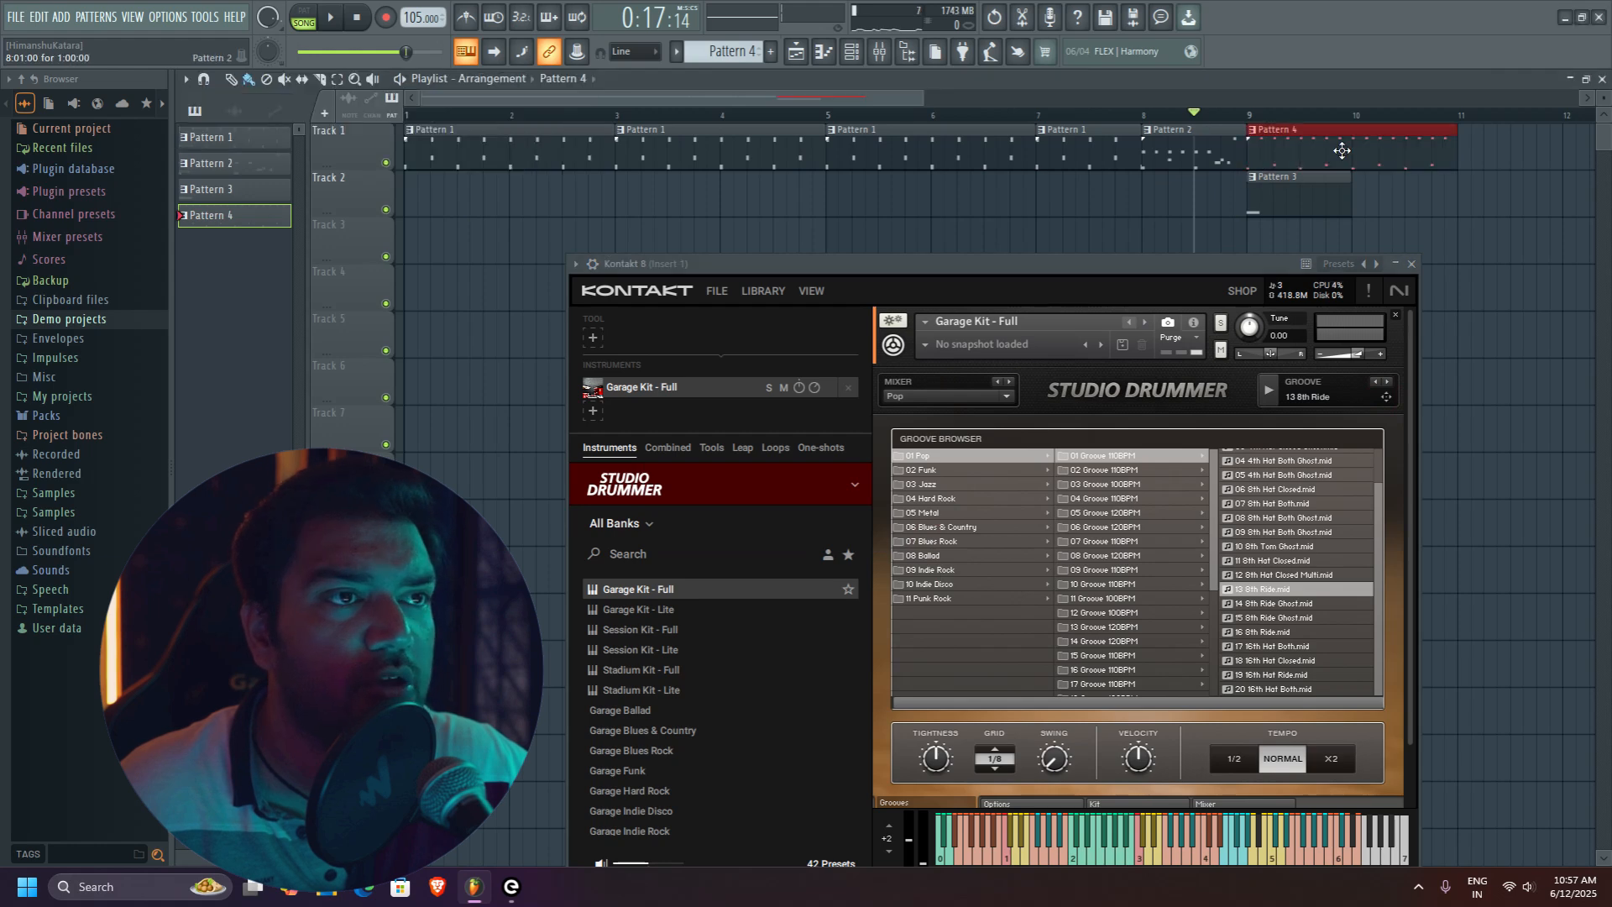
pyautogui.click(1461, 160)
# Play the arrangement from bar 8 through the fill and both Pattern 4 clips
pyautogui.press('space')
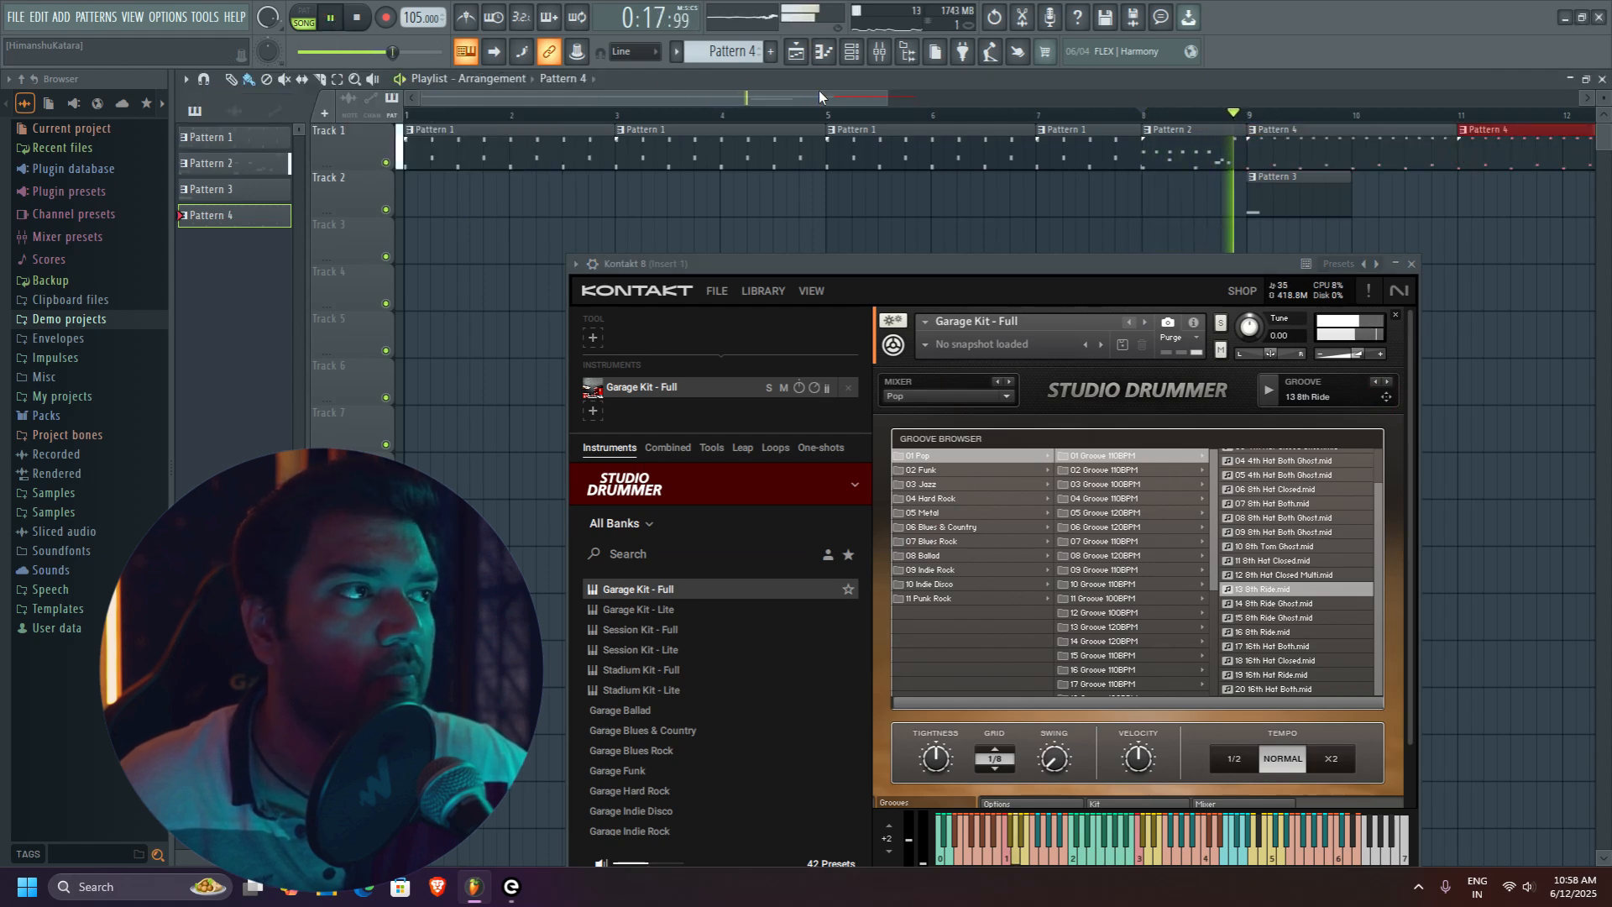
pyautogui.moveTo(878, 94); pyautogui.dragTo(1069, 105)
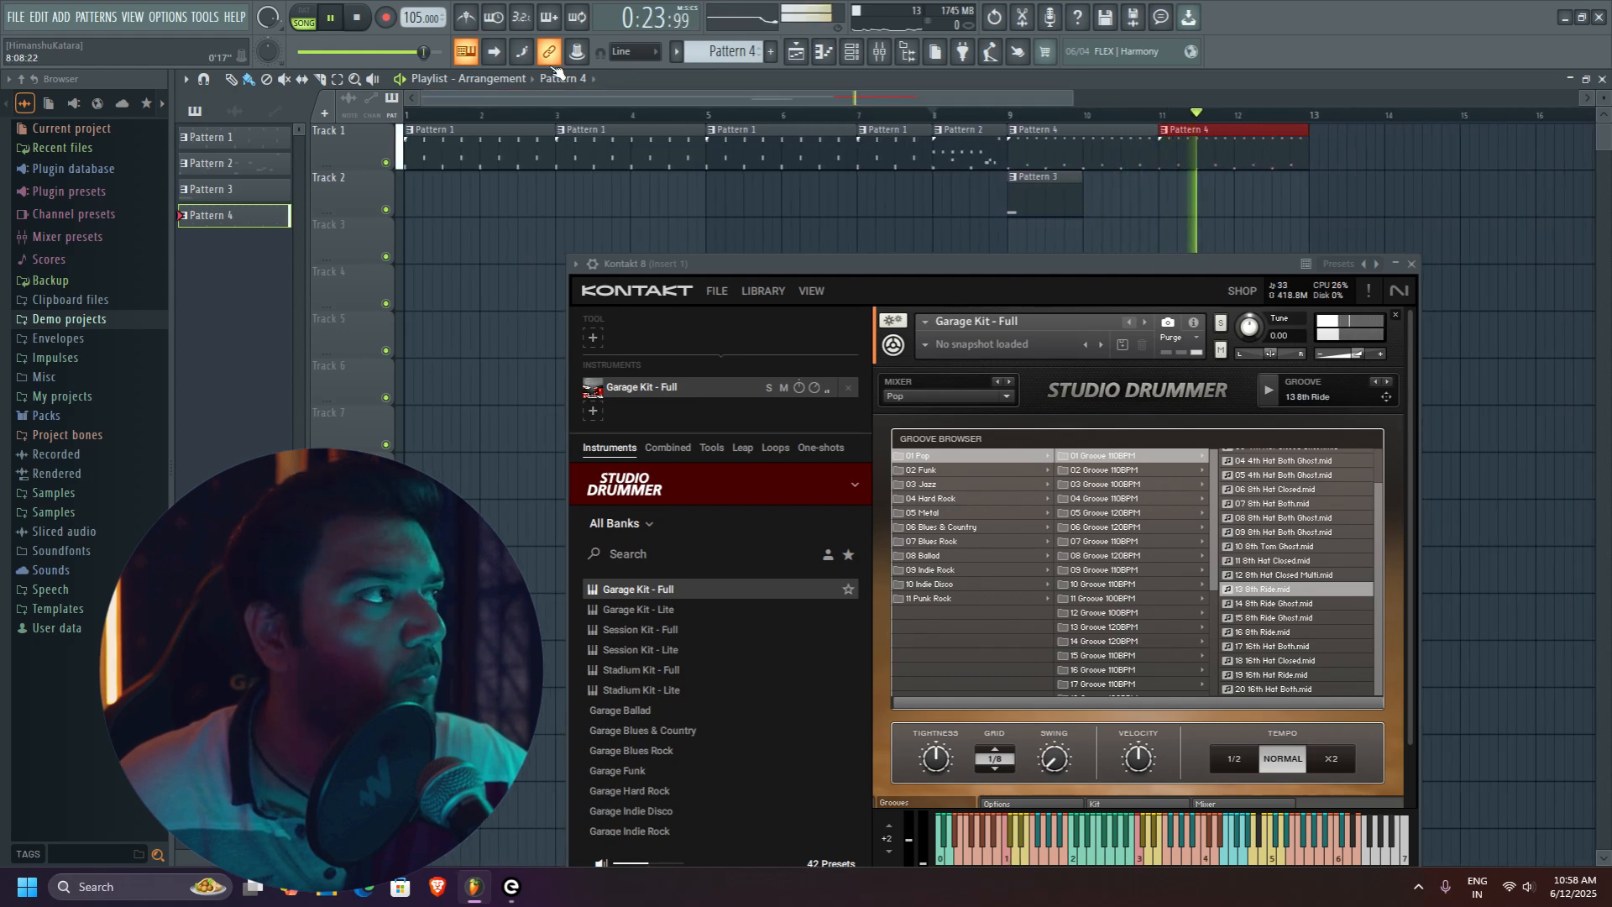
pyautogui.press('space')
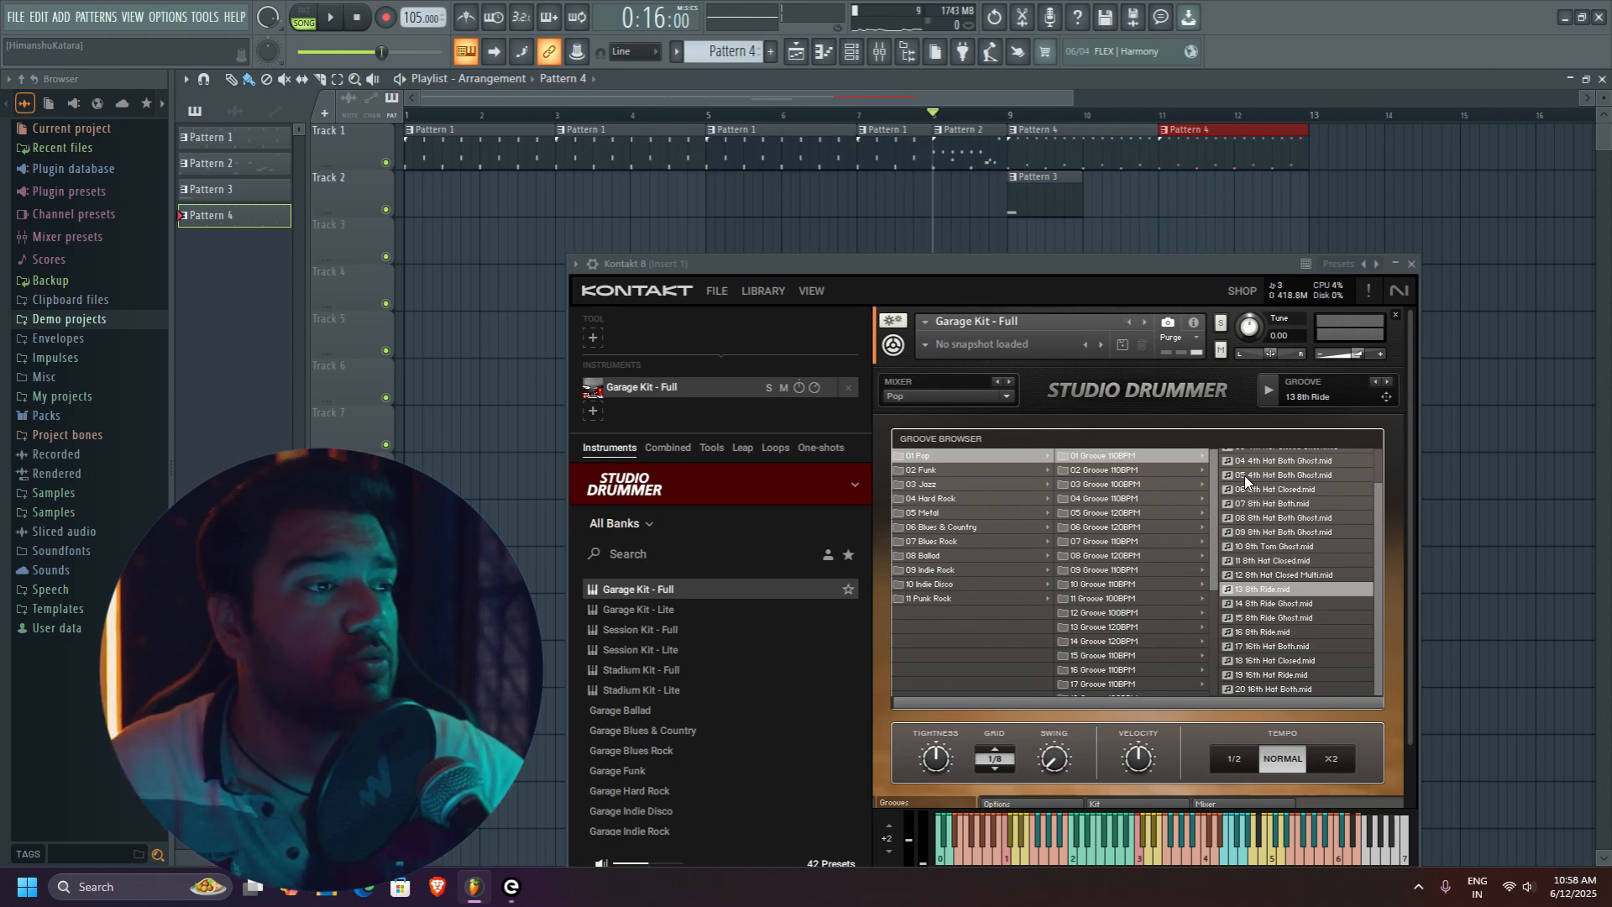
# Open Pattern 1 in the piano roll, close Kontakt 8, audition D#3 and add a D#3 note on the last eighth of bar 1
pyautogui.doubleClick(756, 147)
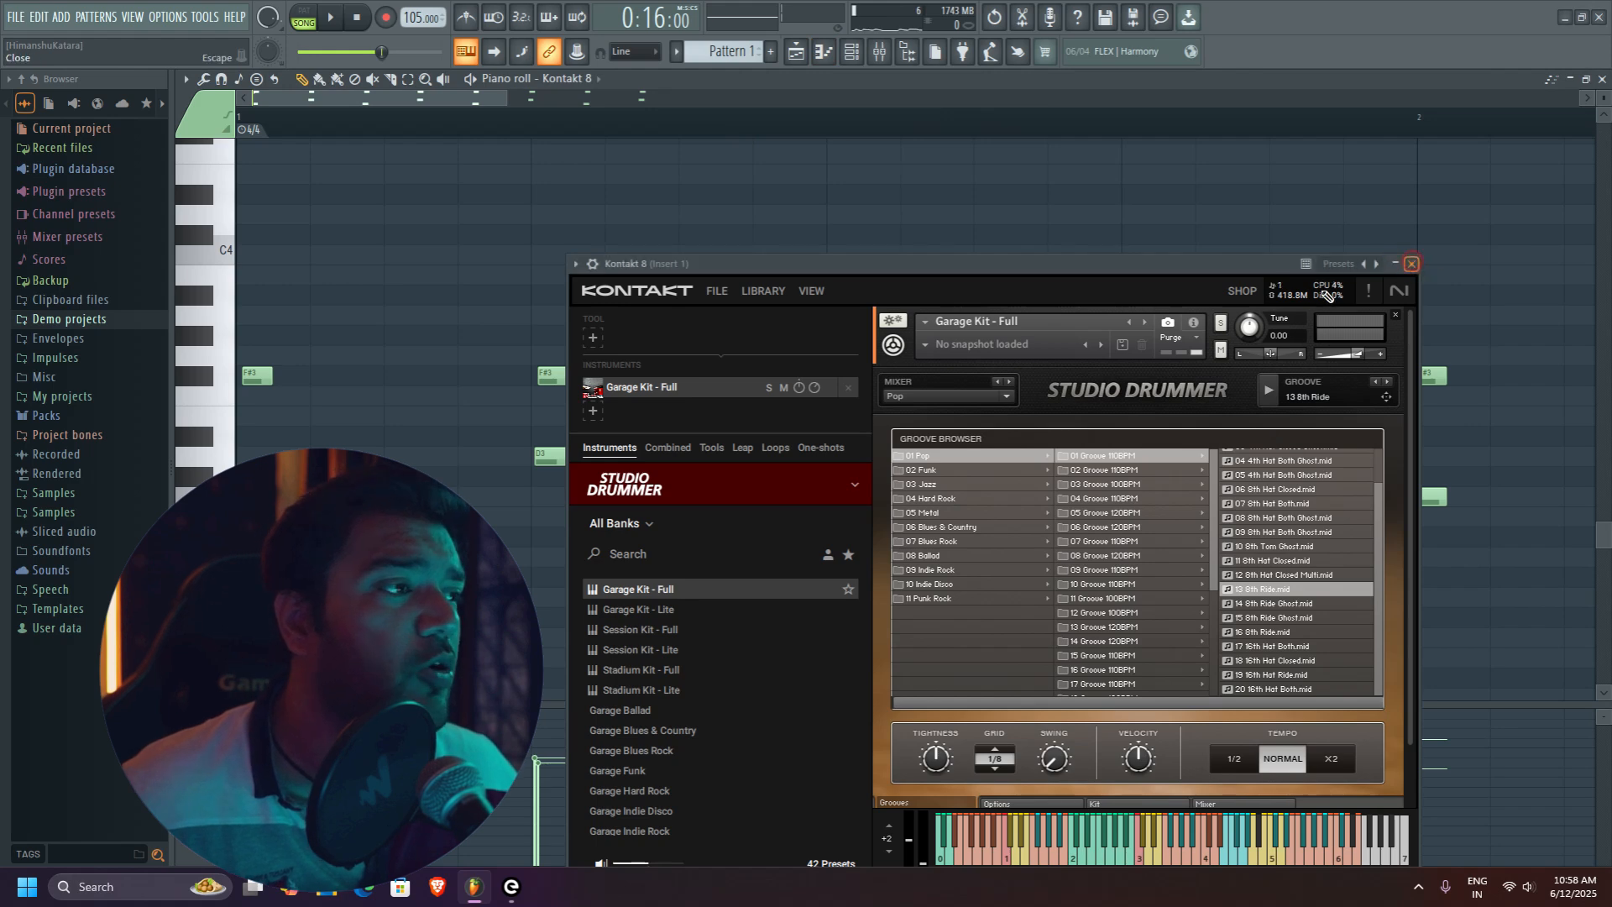
pyautogui.click(1411, 264)
pyautogui.keyDown('ctrl'); pyautogui.scroll(-4, 420, 440); pyautogui.keyUp('ctrl')
pyautogui.moveTo(227, 402); pyautogui.dragTo(221, 422)
pyautogui.click(198, 440)
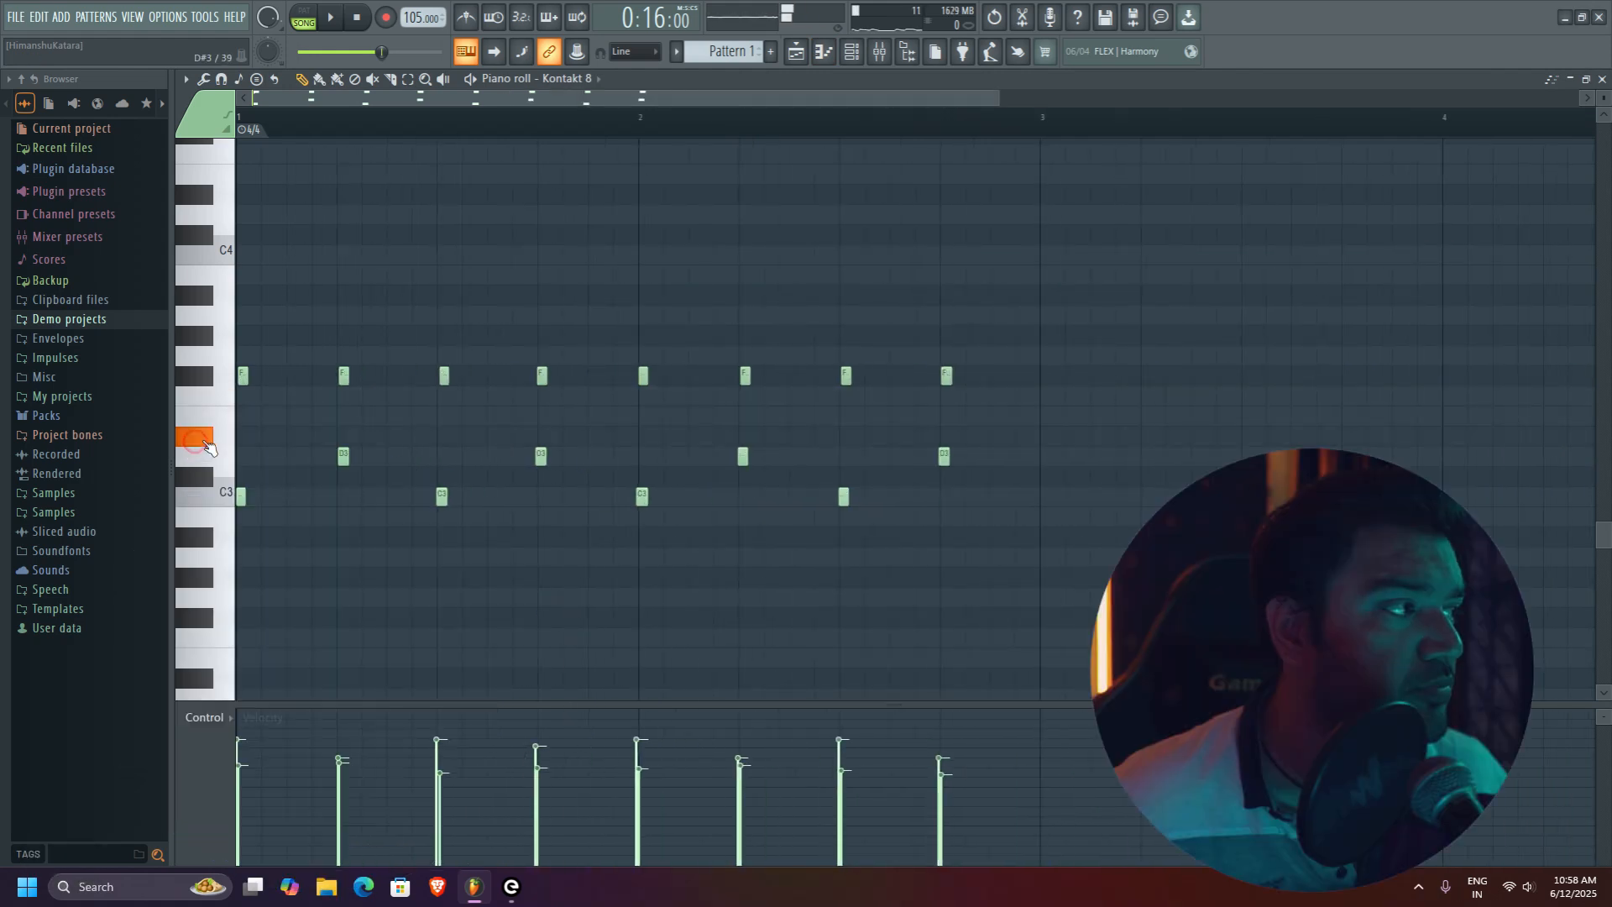
pyautogui.click(592, 435)
# Play Pattern 1 in pattern mode and lower the velocity of the added D#3 note
pyautogui.press('space')
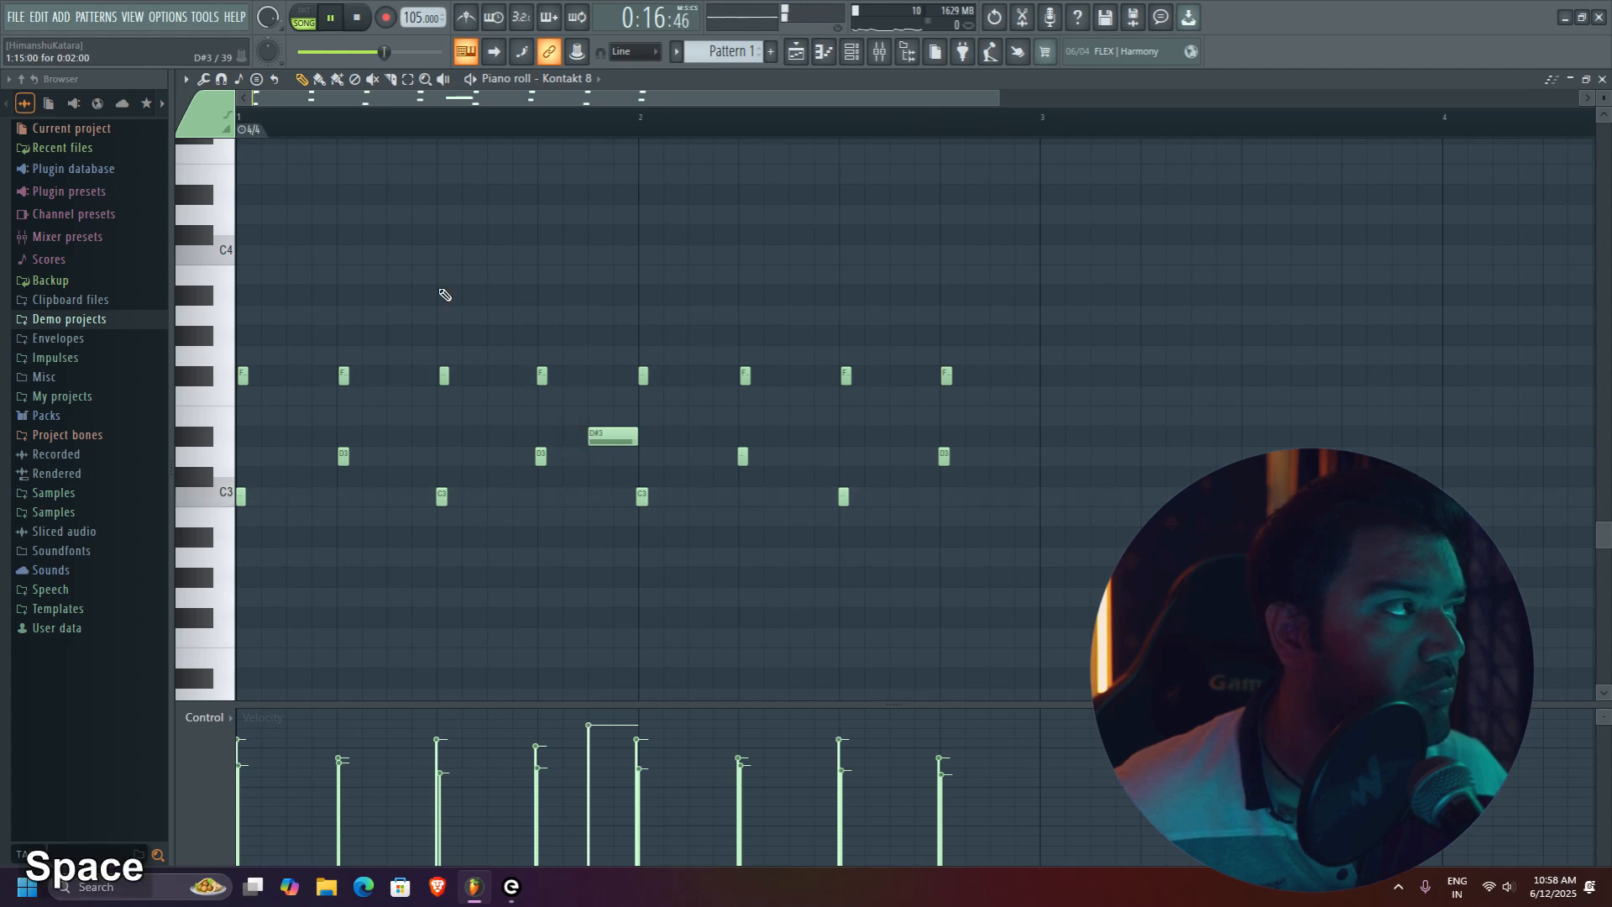
pyautogui.click(304, 12)
pyautogui.click(335, 19)
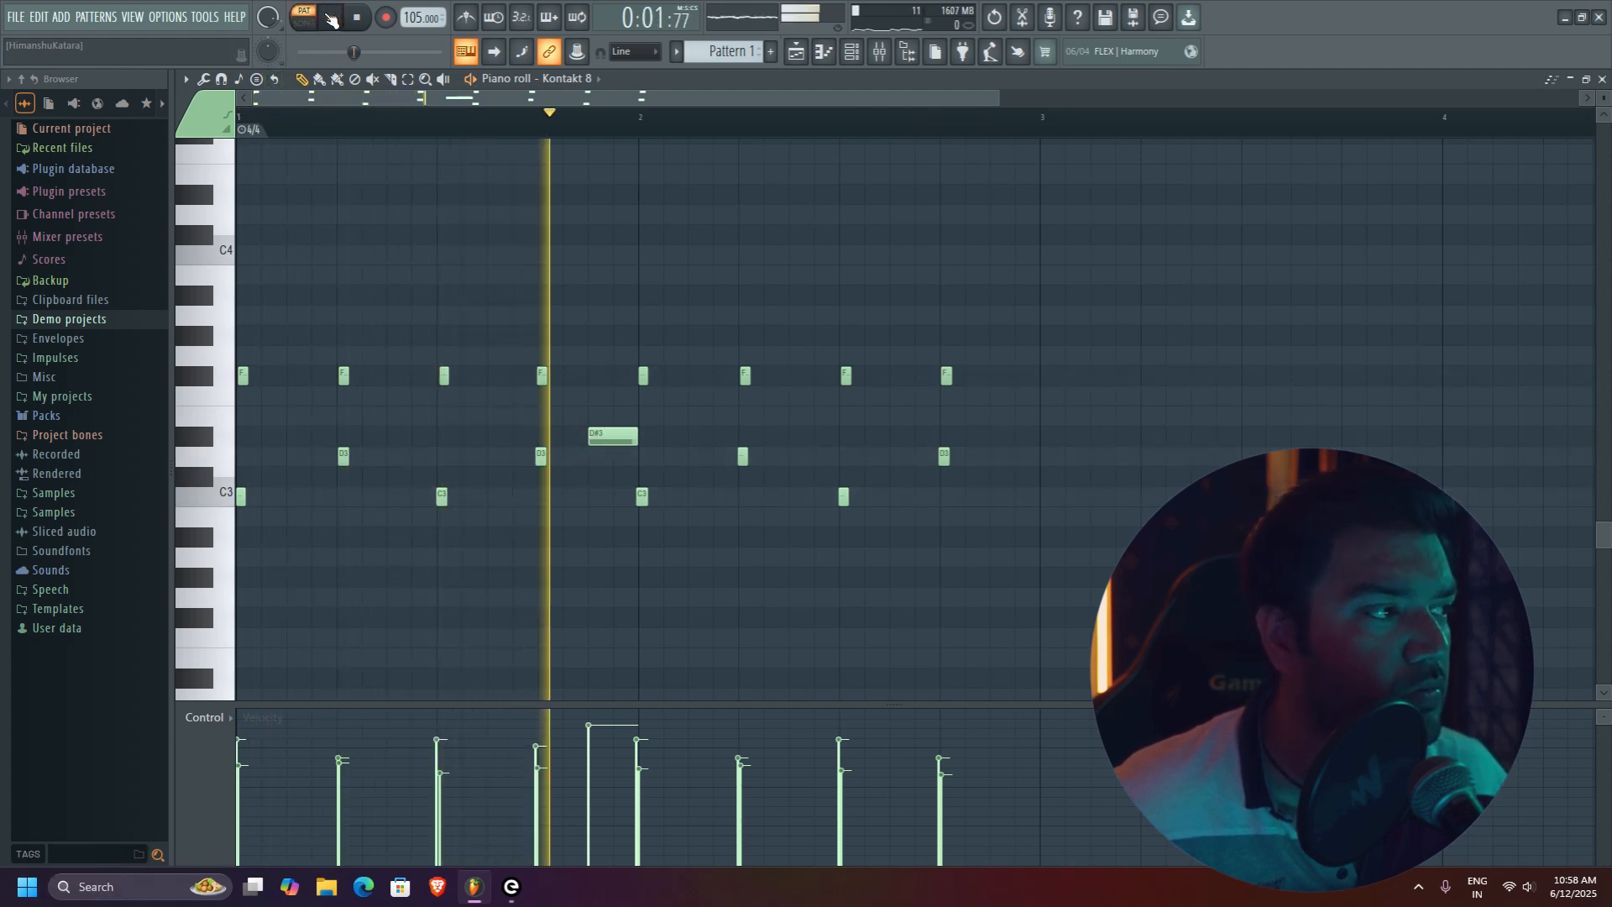
pyautogui.click(587, 777)
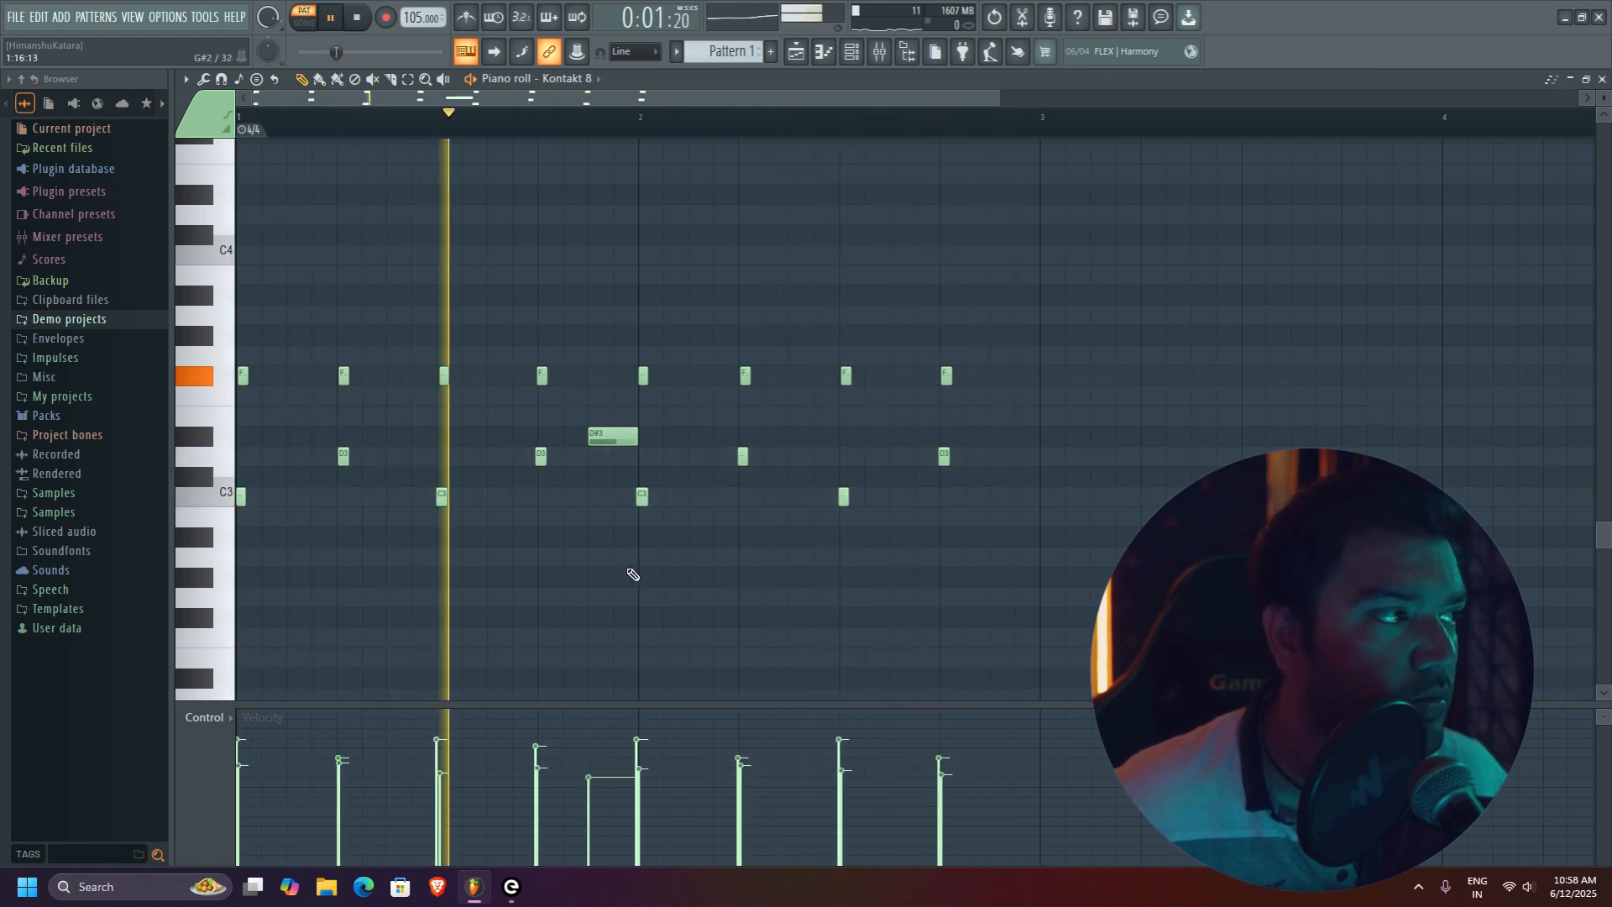
pyautogui.press('space')
# Add G#2 notes on the first seven beats and the last eighth of the two-bar Pattern 1, then play it
pyautogui.moveTo(1008, 416)
pyautogui.mouseDown()
pyautogui.moveTo(1007, 376)
pyautogui.moveTo(986, 599)
pyautogui.moveTo(992, 572)
pyautogui.mouseUp()
pyautogui.click(244, 579)
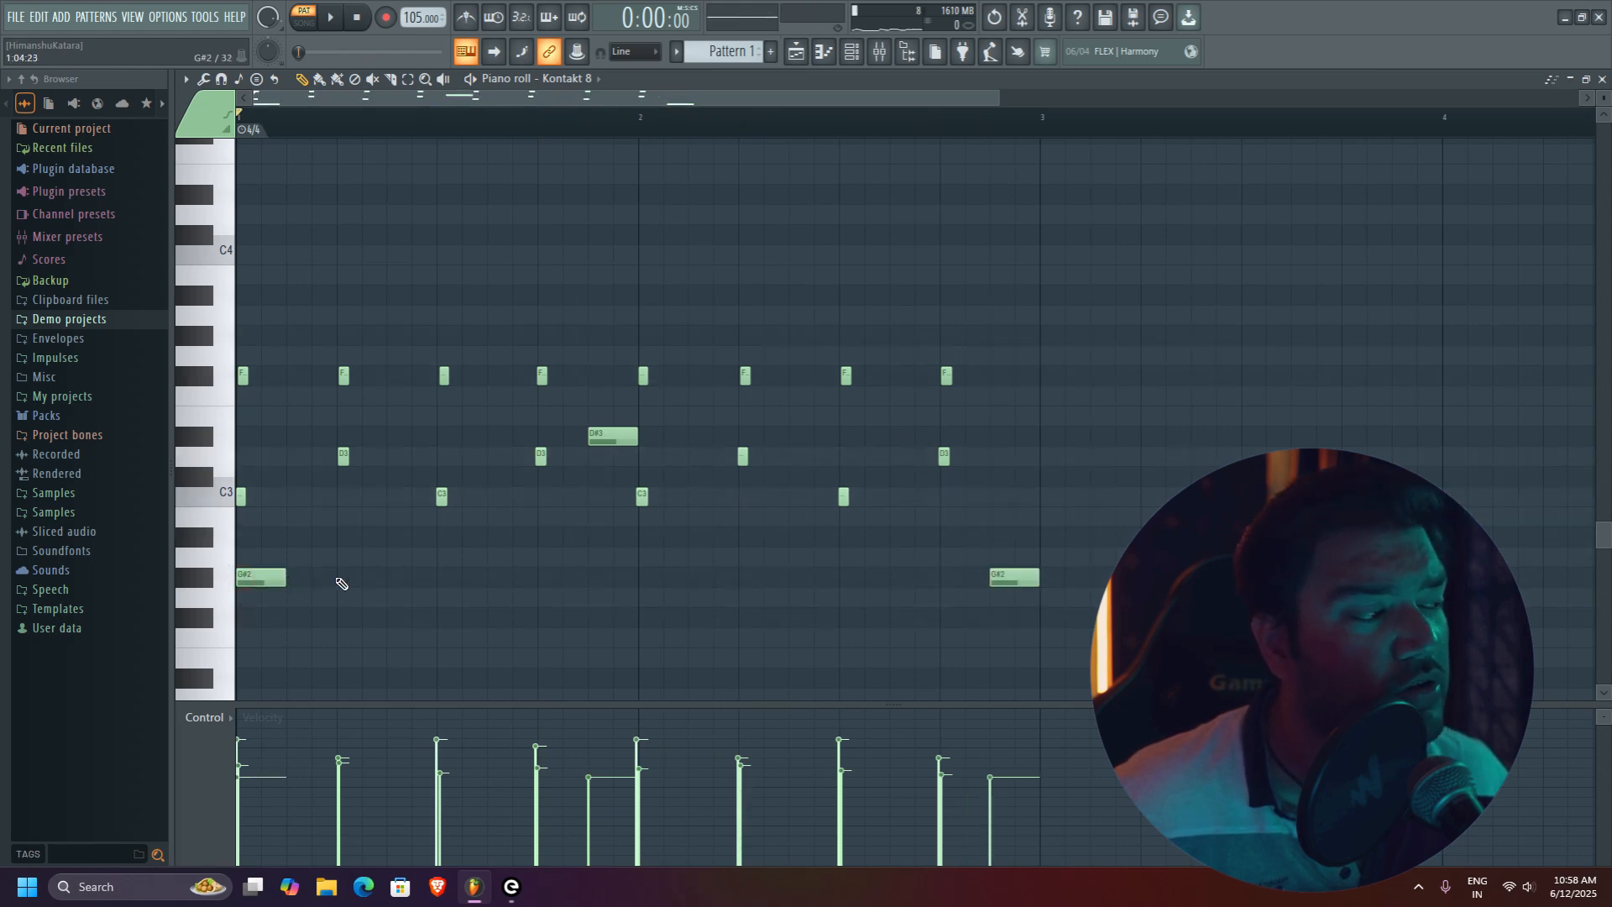
pyautogui.moveTo(341, 583); pyautogui.dragTo(836, 583)
pyautogui.click(851, 579)
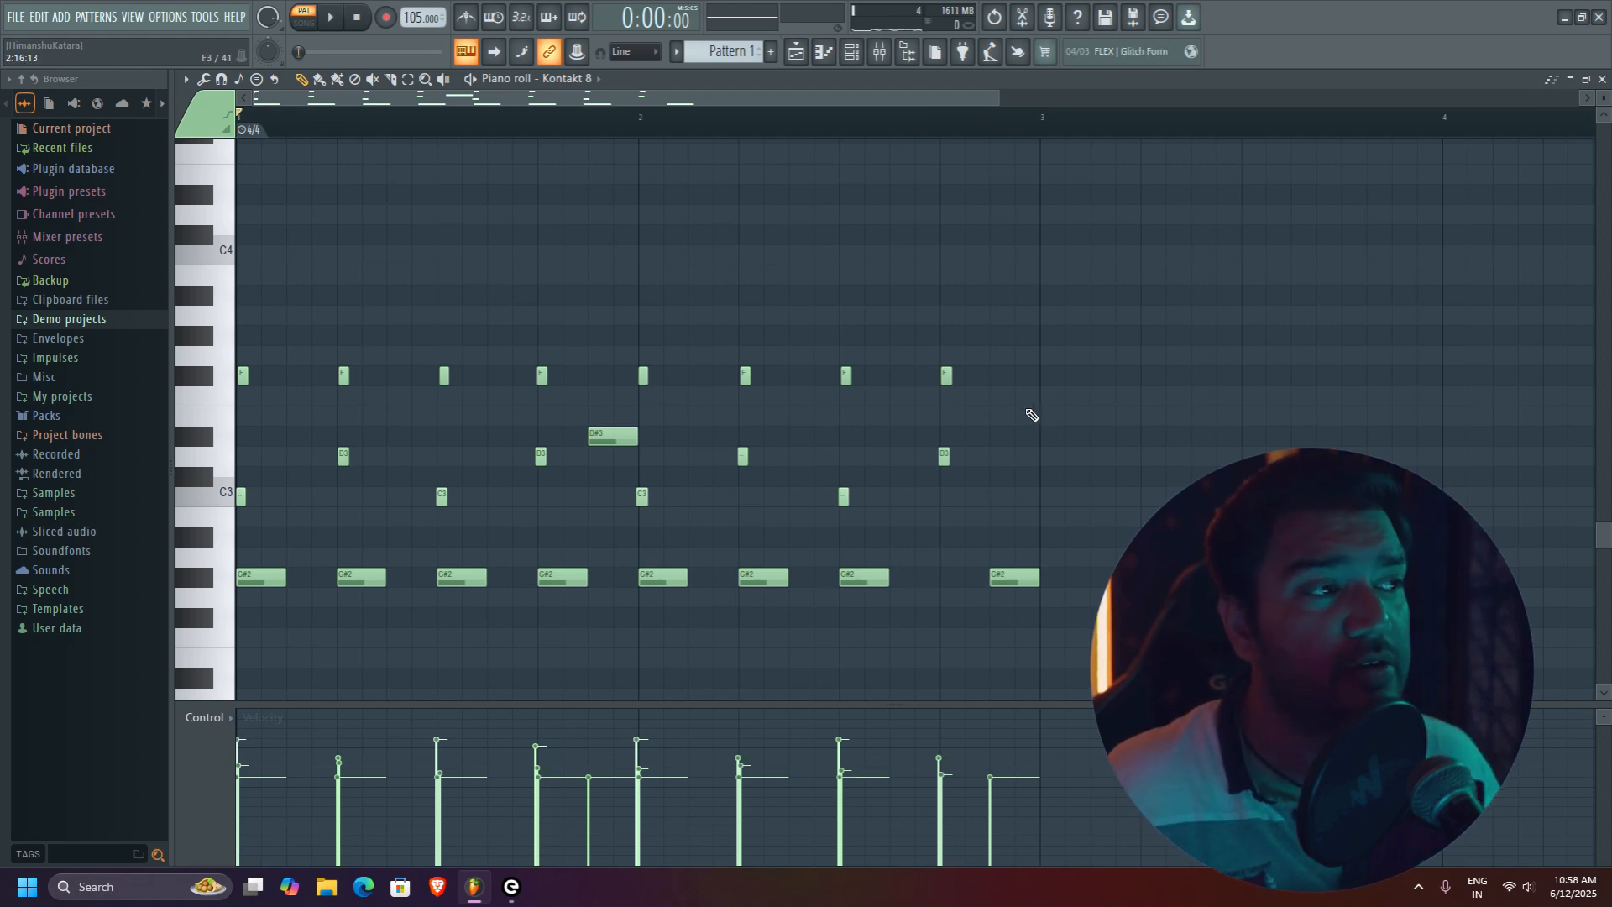
pyautogui.press('space')
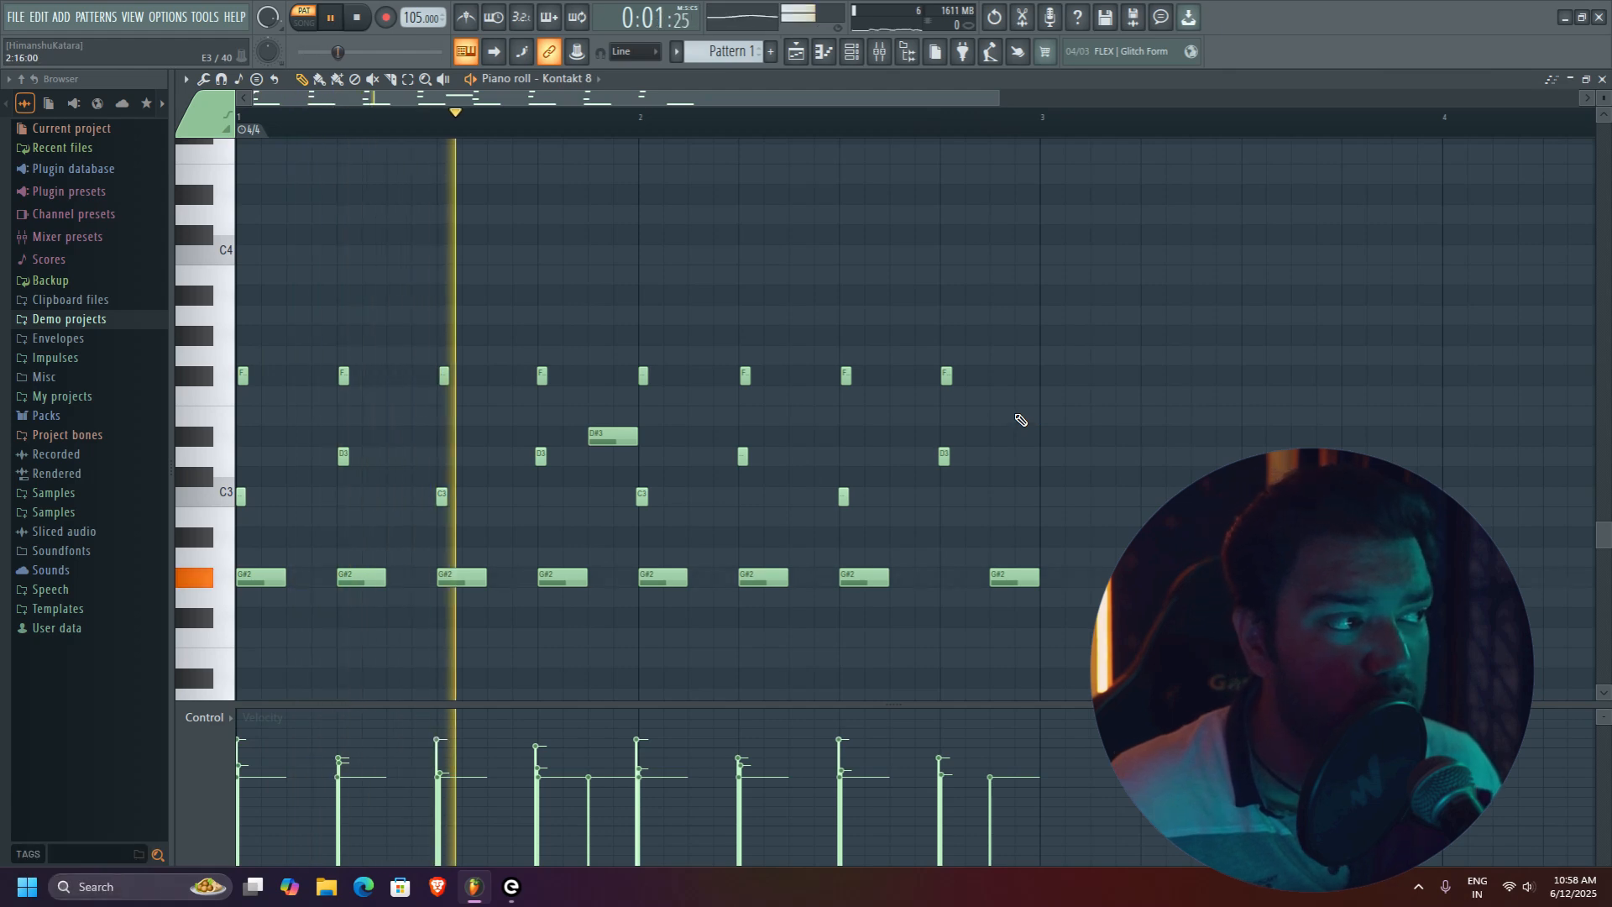
pyautogui.press('space')
# Fill the gaps in the G#2 row so eighth notes run through both bars, and play the pattern
pyautogui.moveTo(1011, 578); pyautogui.dragTo(309, 581)
pyautogui.click(365, 541)
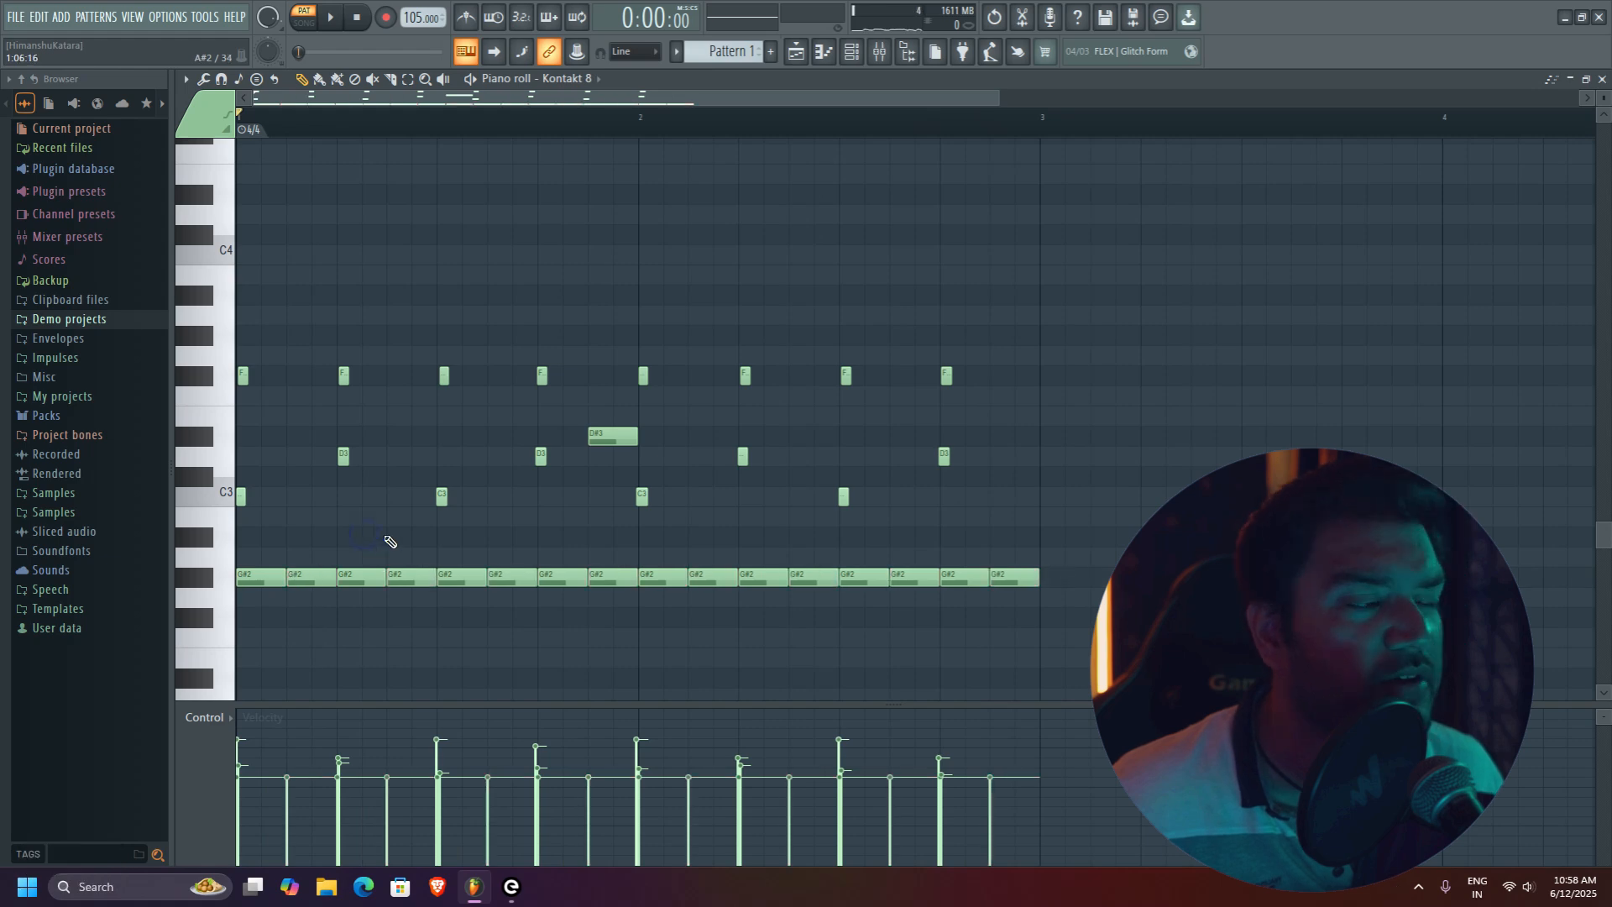
pyautogui.press('space')
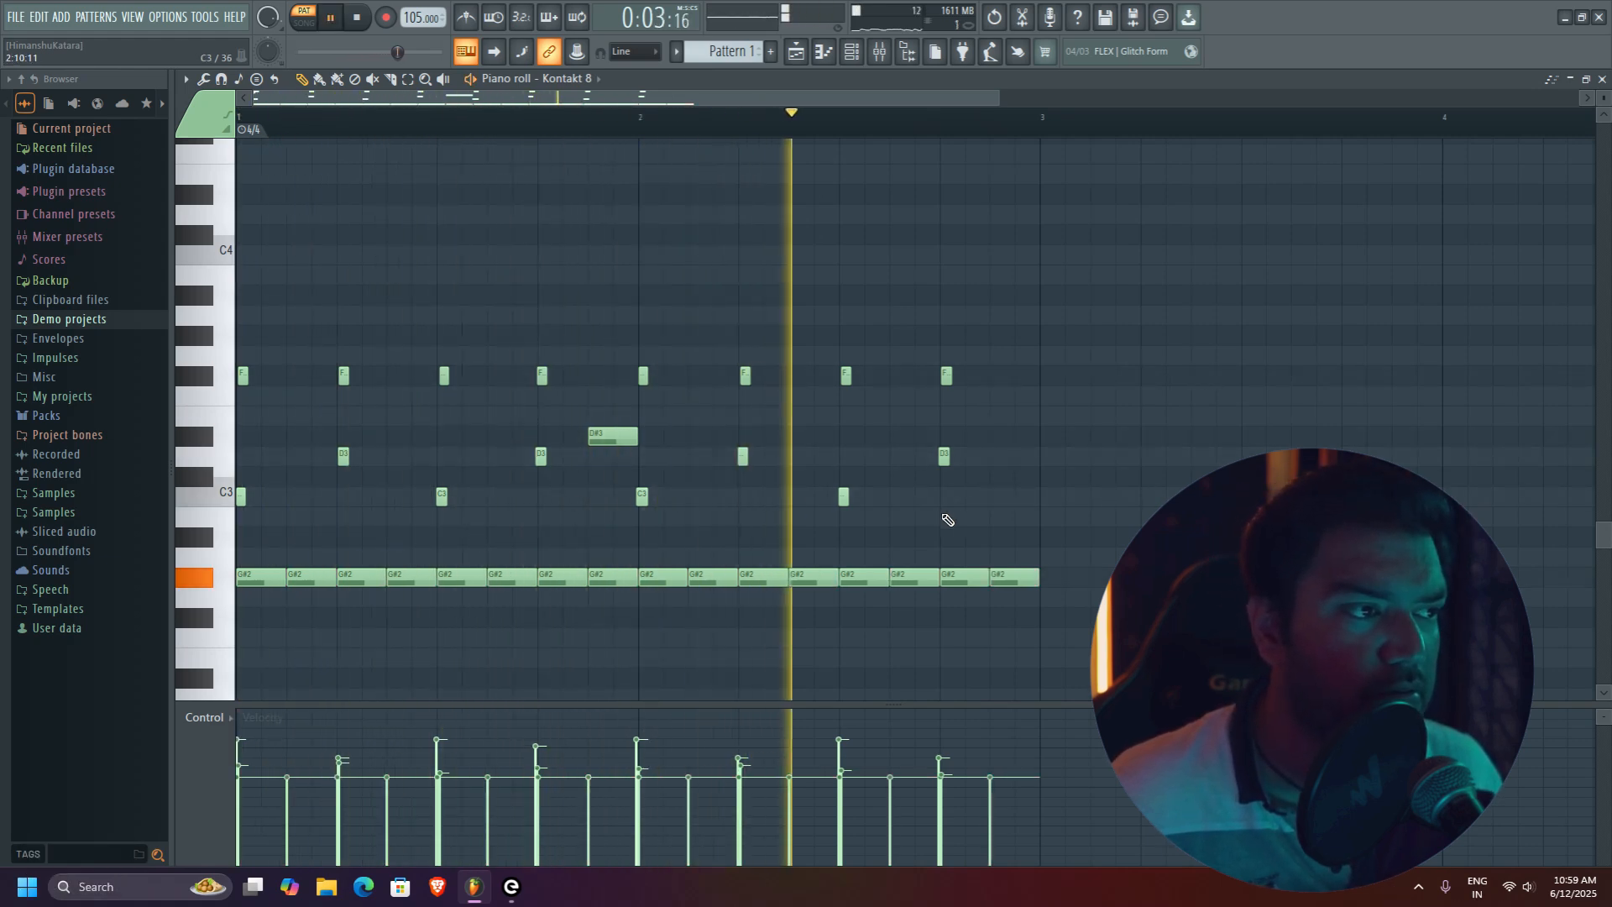
pyautogui.press('space')
# Add an F3 eighth note and a shorter E3 note at the end of bar 2, then play the pattern
pyautogui.click(989, 433)
pyautogui.moveTo(997, 381)
pyautogui.mouseDown()
pyautogui.moveTo(999, 411)
pyautogui.moveTo(1004, 392)
pyautogui.mouseUp()
pyautogui.click(1016, 424)
pyautogui.press('space')
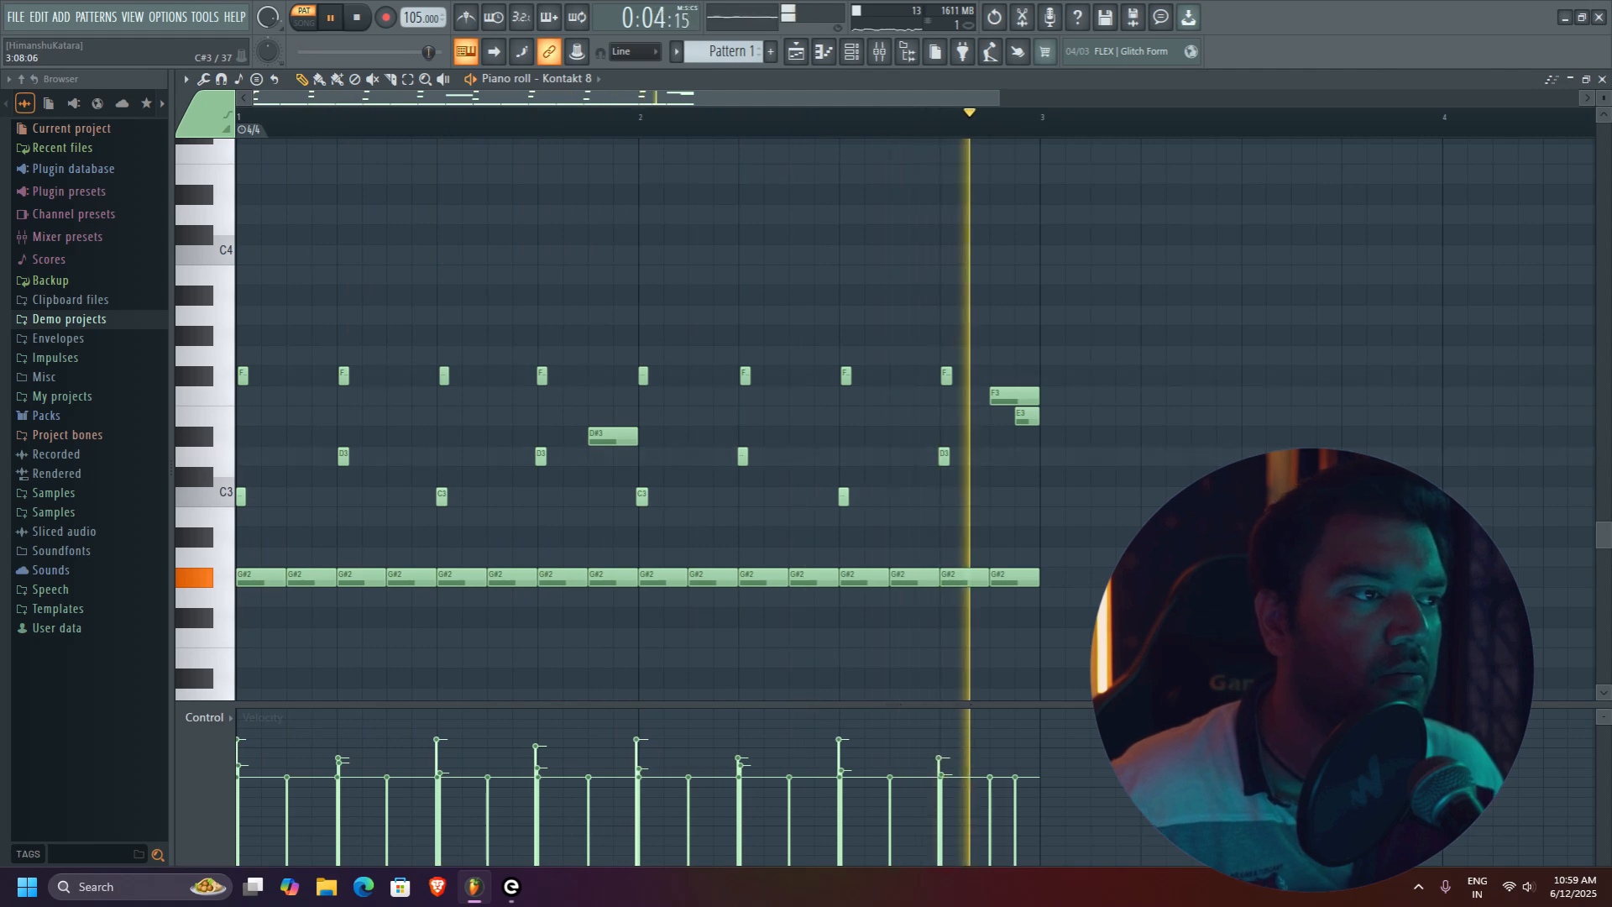
pyautogui.press('space')
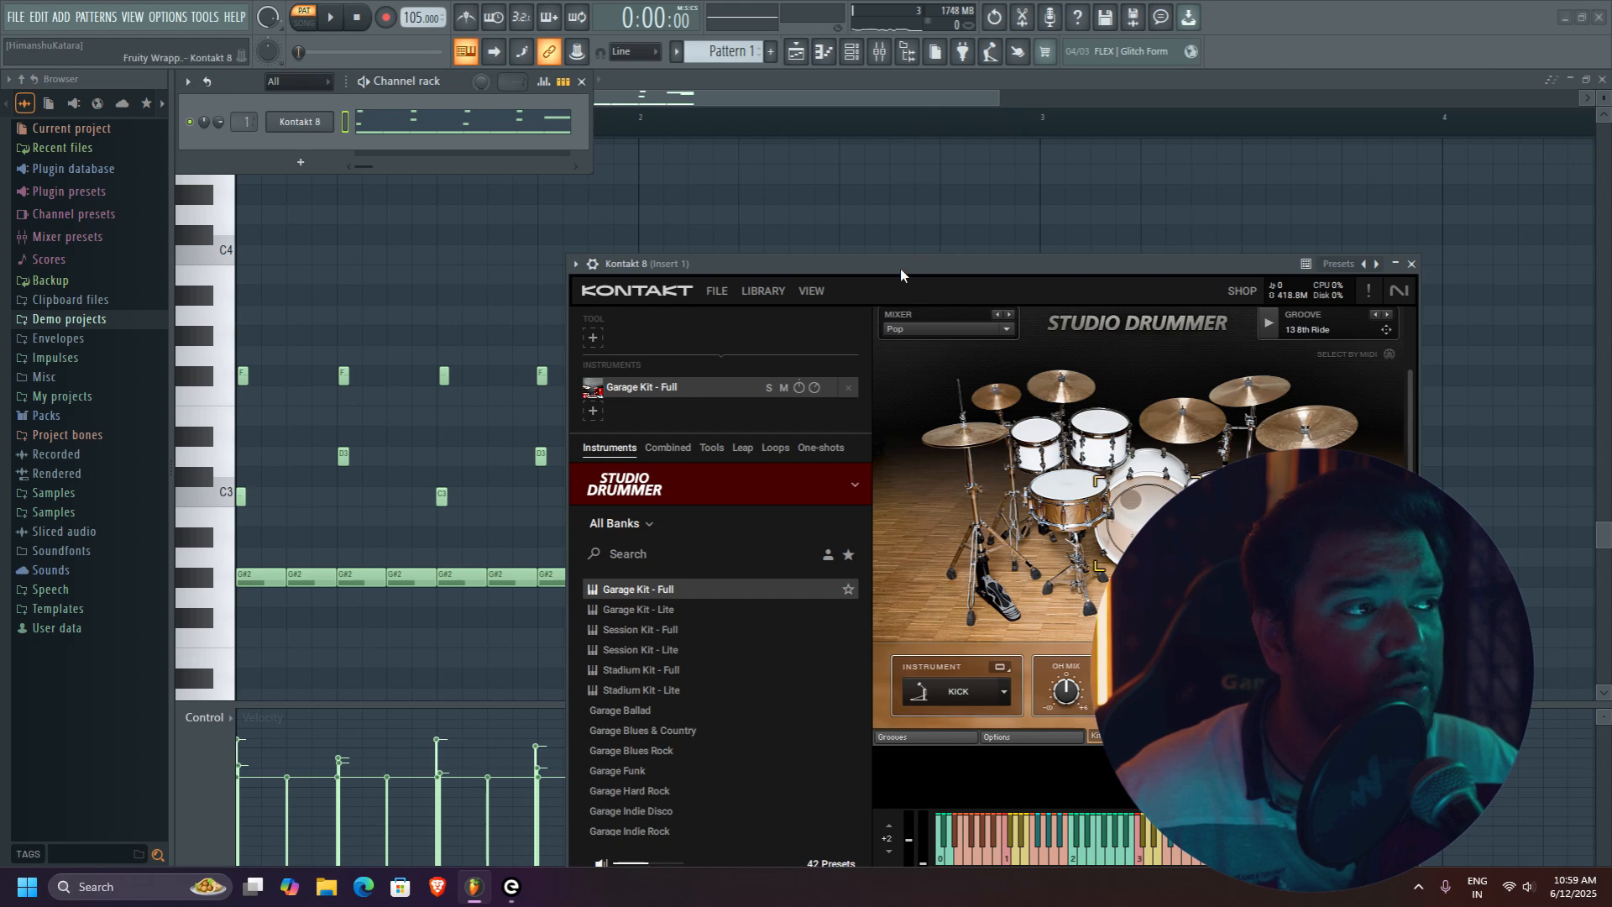
# Bring up the Studio Drummer kit view in Kontakt 8, audition piano roll keys and select the Snare instrument
pyautogui.moveTo(900, 269); pyautogui.dragTo(935, 175)
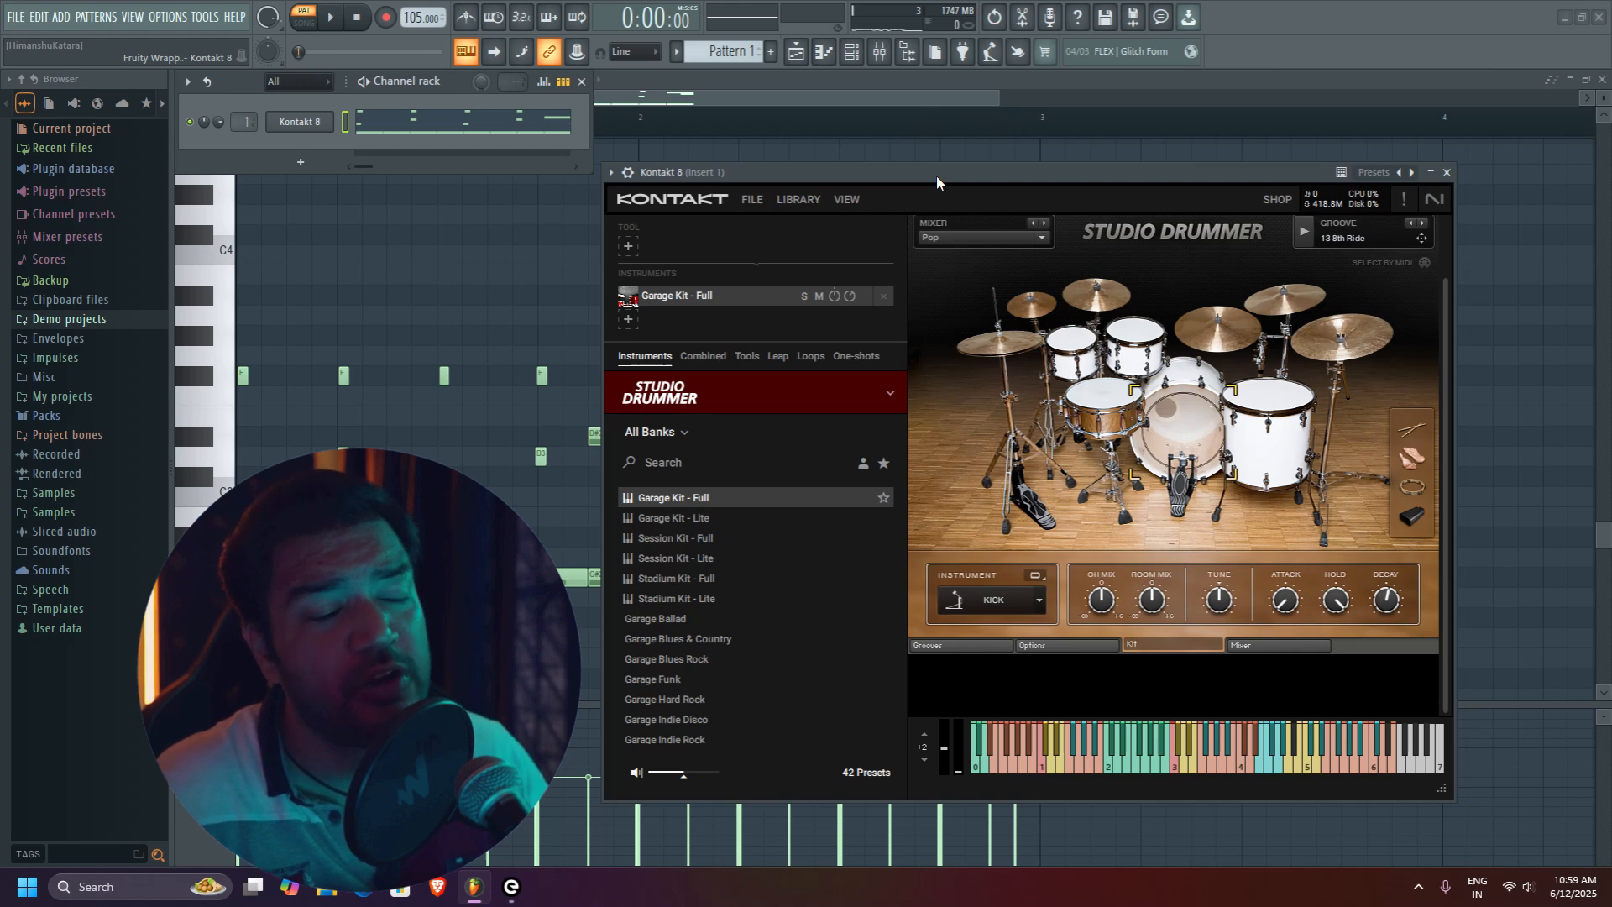
pyautogui.click(212, 493)
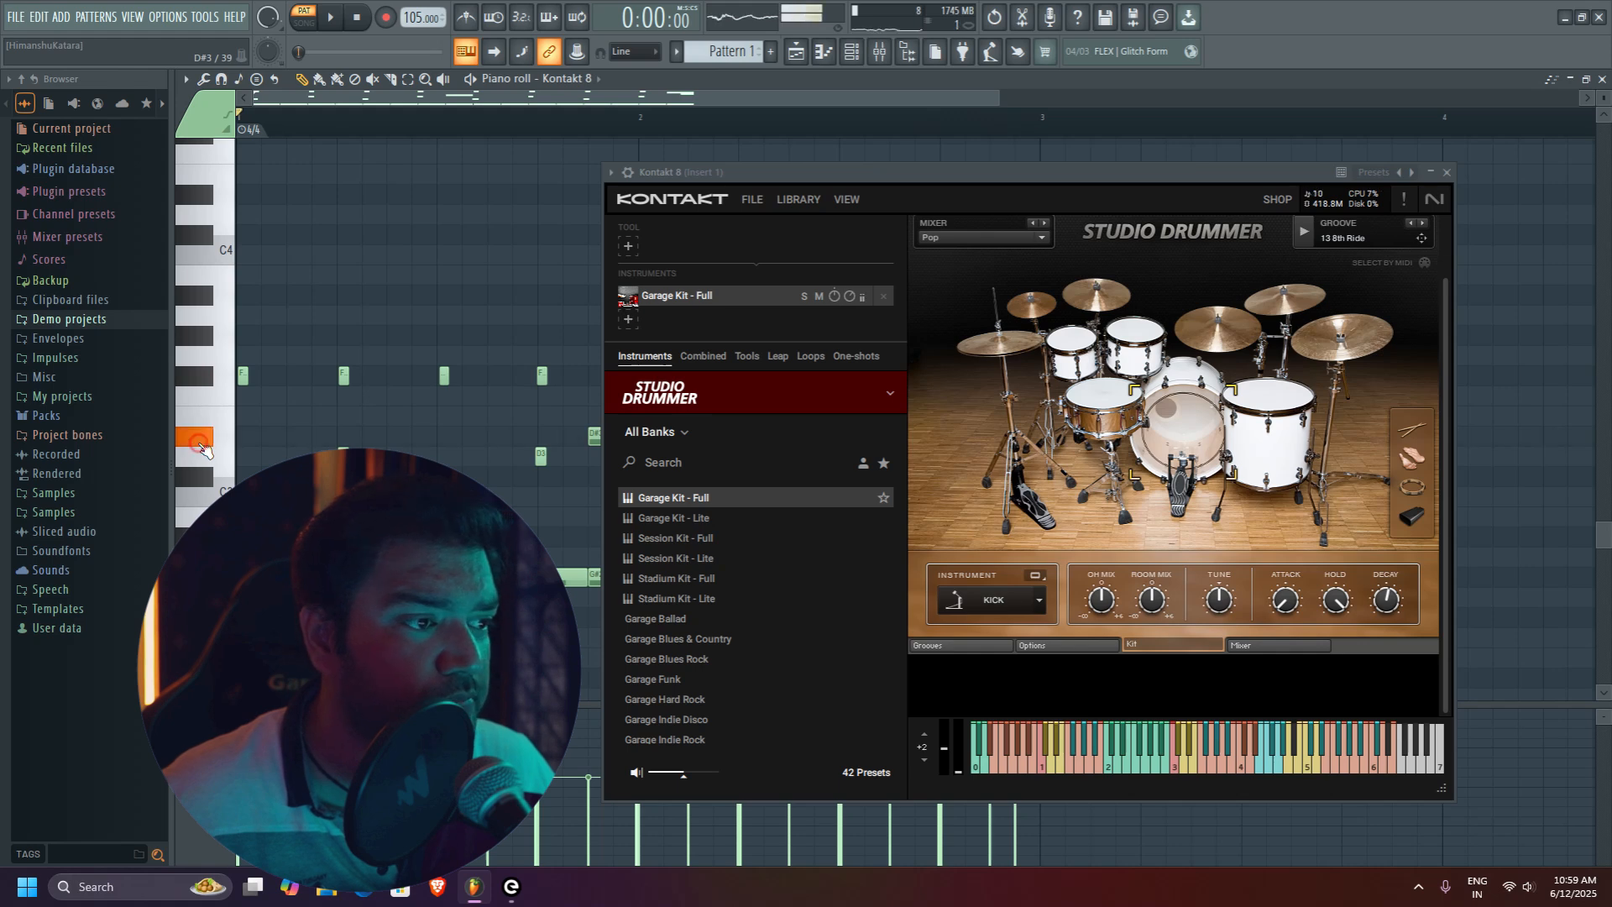
pyautogui.click(1040, 601)
pyautogui.click(957, 510)
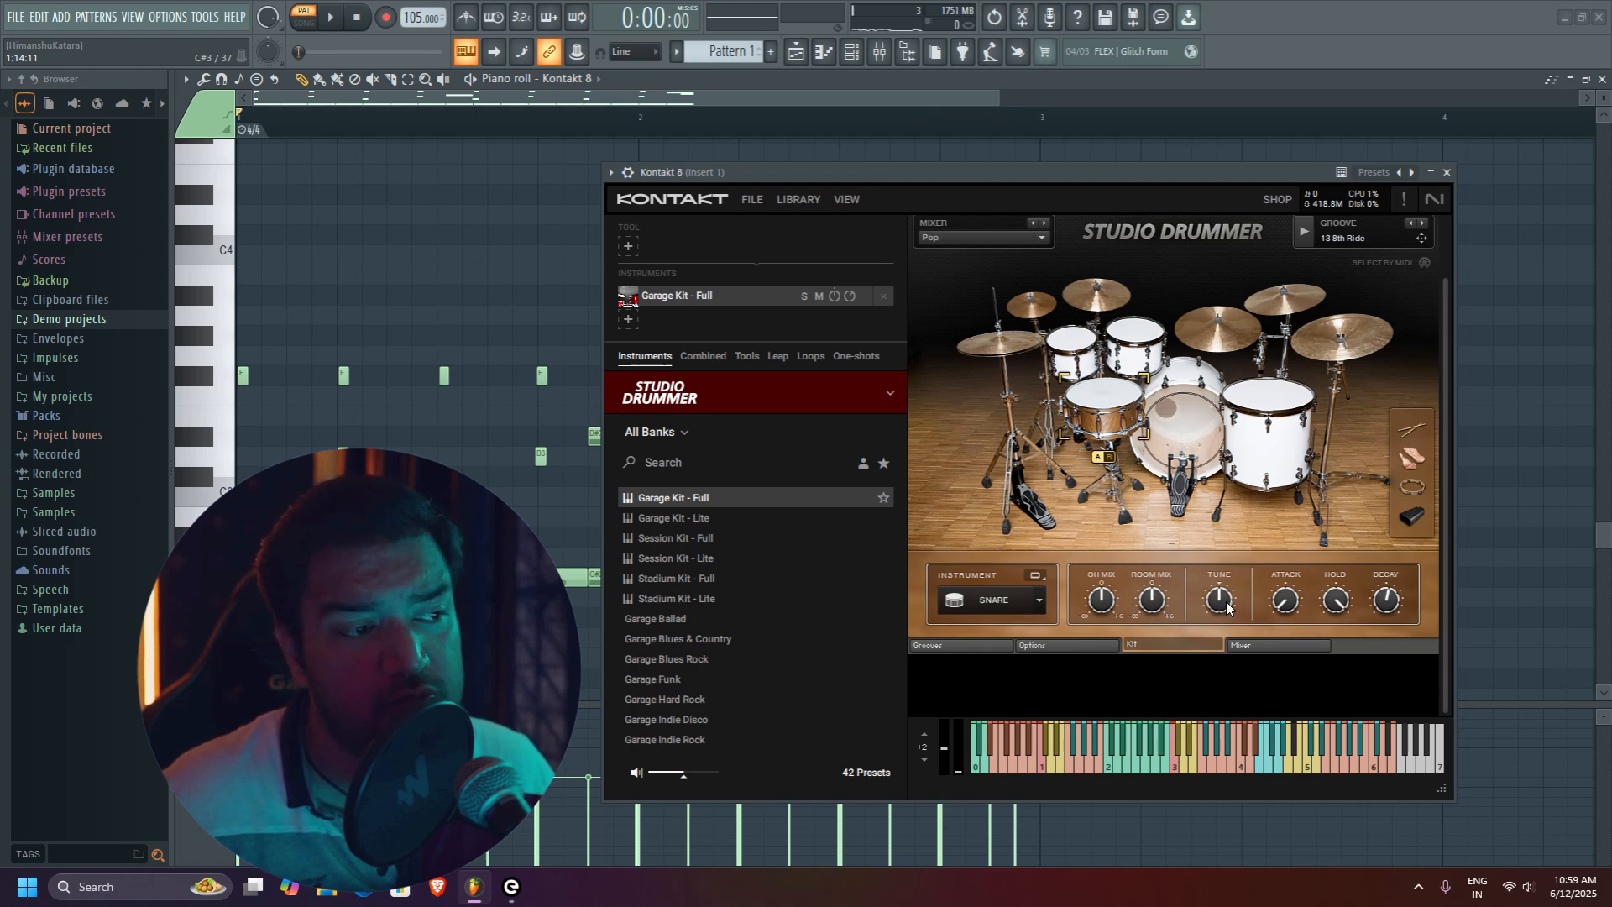
# Try different Tune settings on the snare while Pattern 1 plays
pyautogui.press('space')
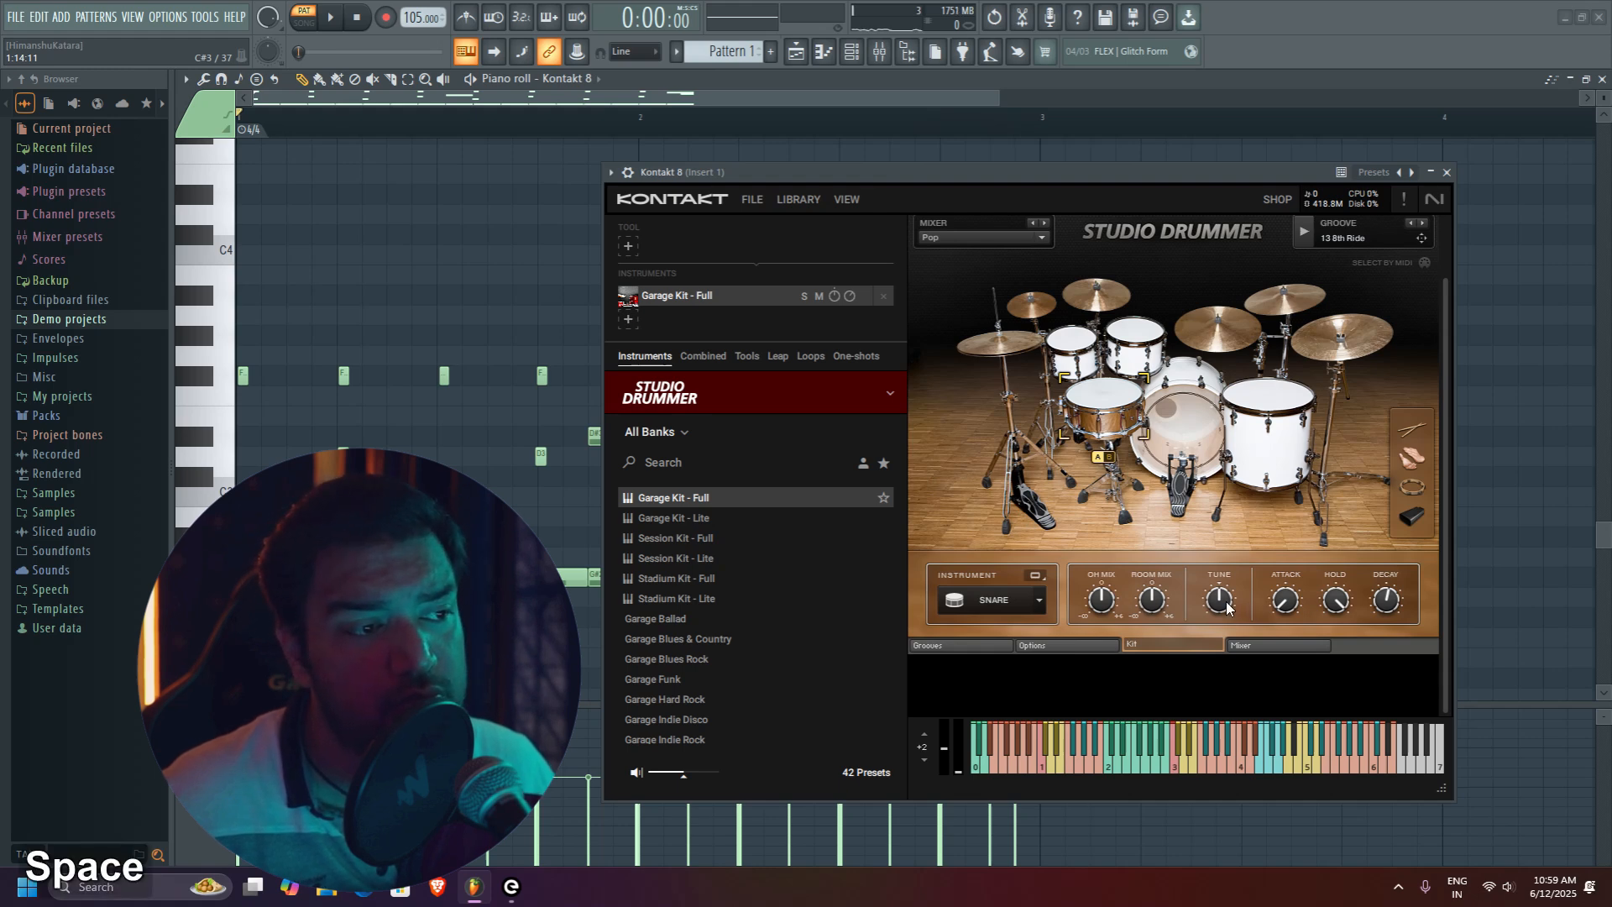
pyautogui.click(340, 17)
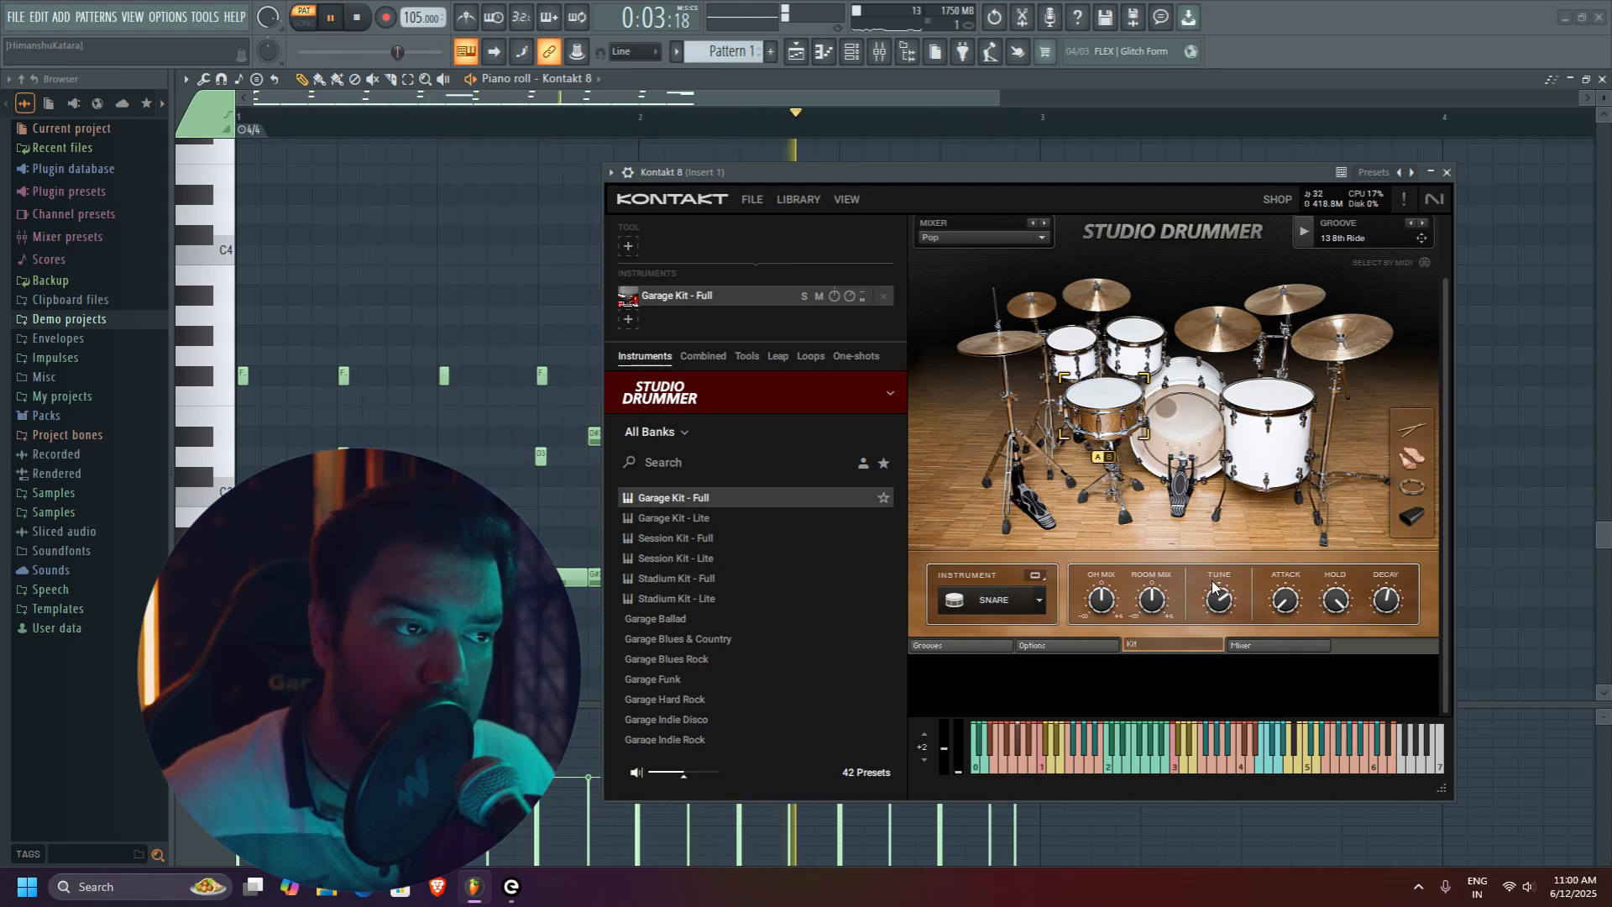
pyautogui.moveTo(1210, 591)
pyautogui.mouseDown()
pyautogui.moveTo(1204, 631)
pyautogui.moveTo(1212, 602)
pyautogui.mouseUp()
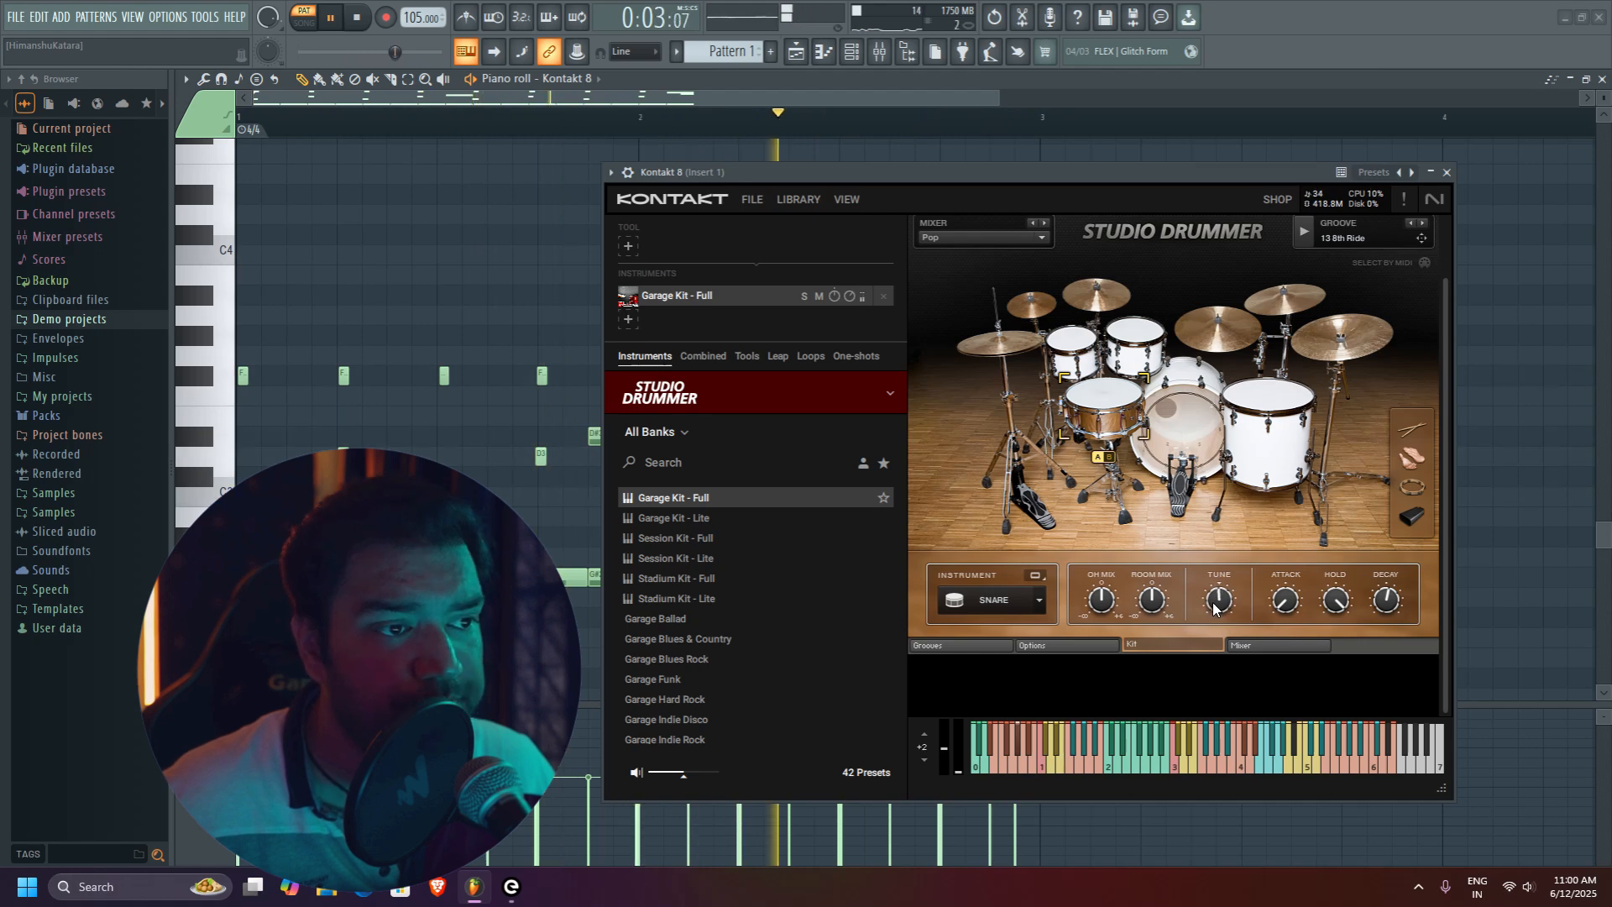
pyautogui.click(357, 18)
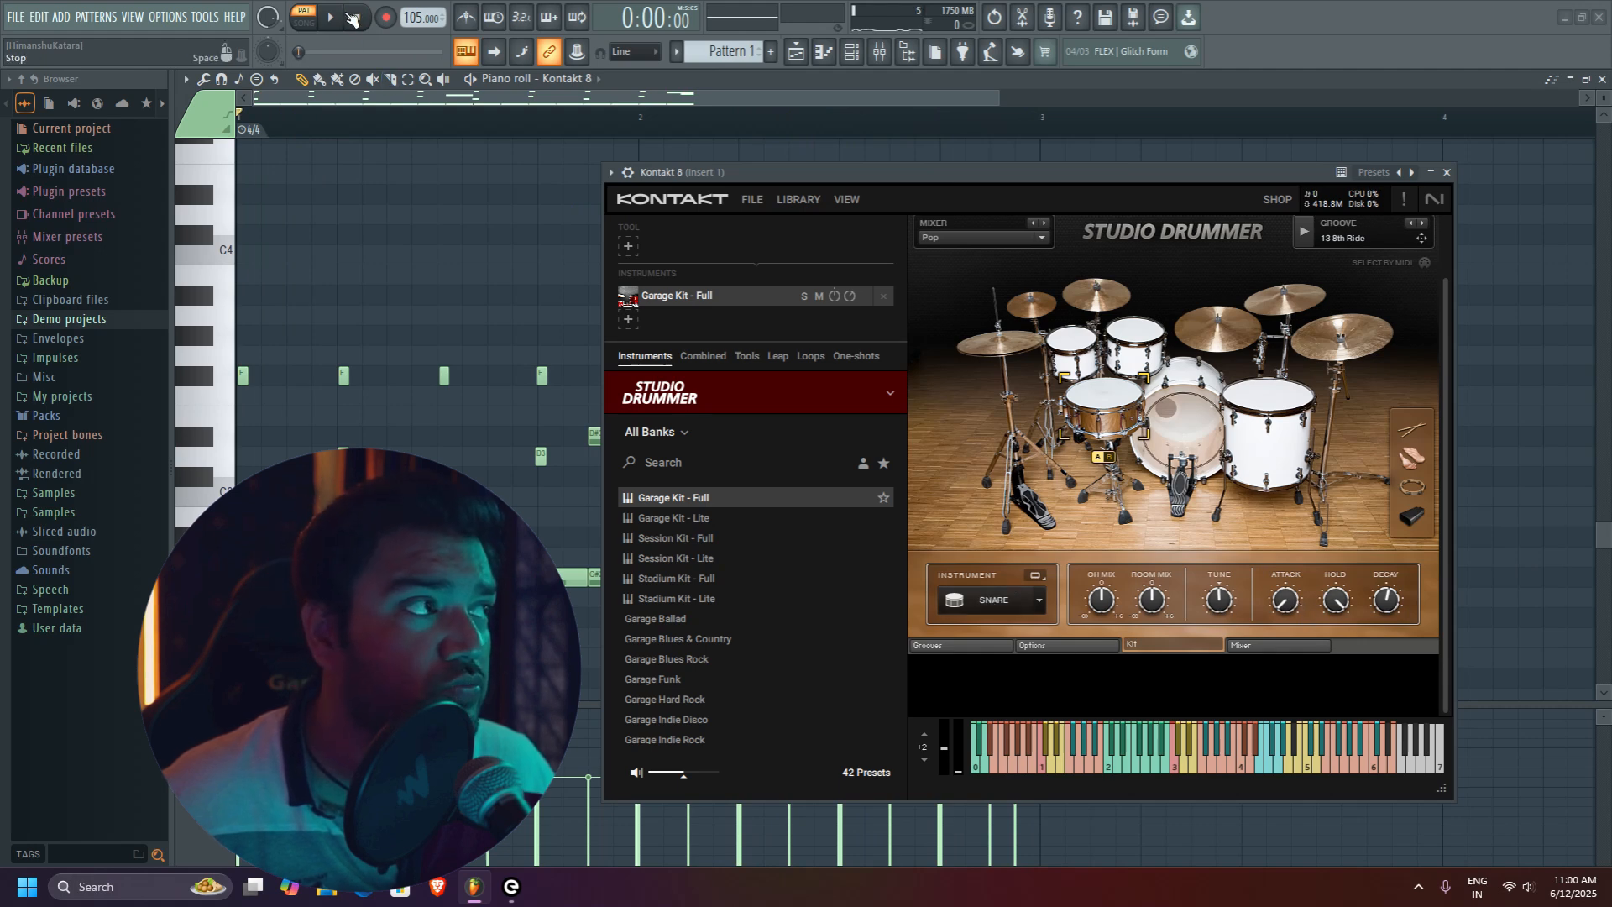
# Raise the snare's Attack slightly while Pattern 1 plays
pyautogui.press('space')
pyautogui.moveTo(1286, 521); pyautogui.dragTo(1292, 563)
pyautogui.press('space')
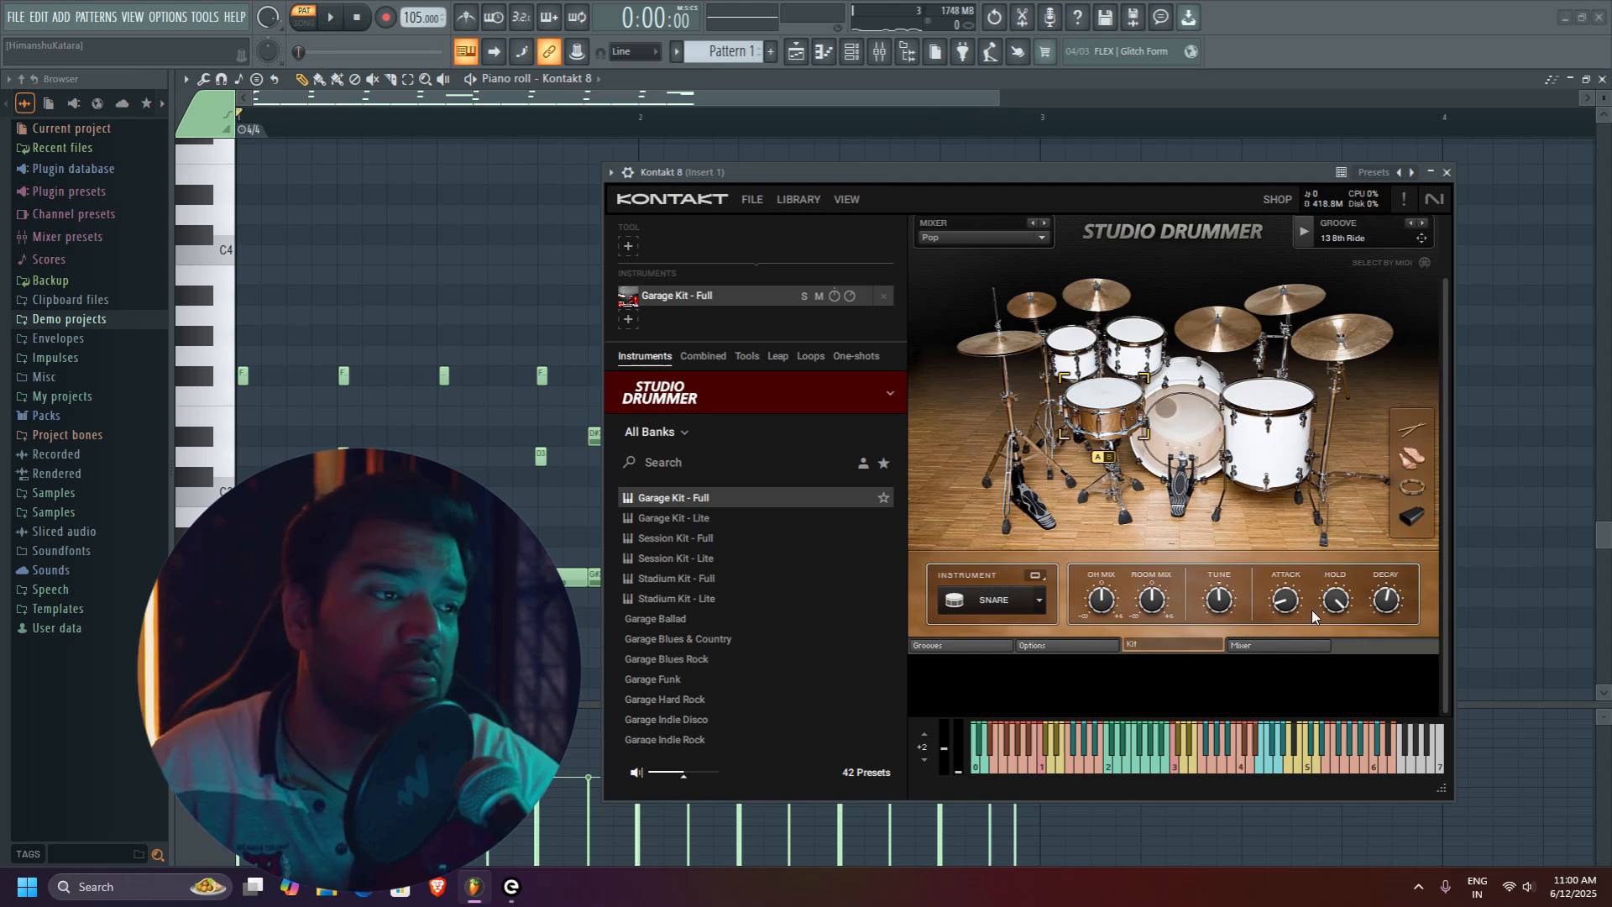
# Return to the groove browser and audition 13 8th Ride with its tempo set to X2
pyautogui.click(959, 645)
pyautogui.scroll(1, 1348, 529)
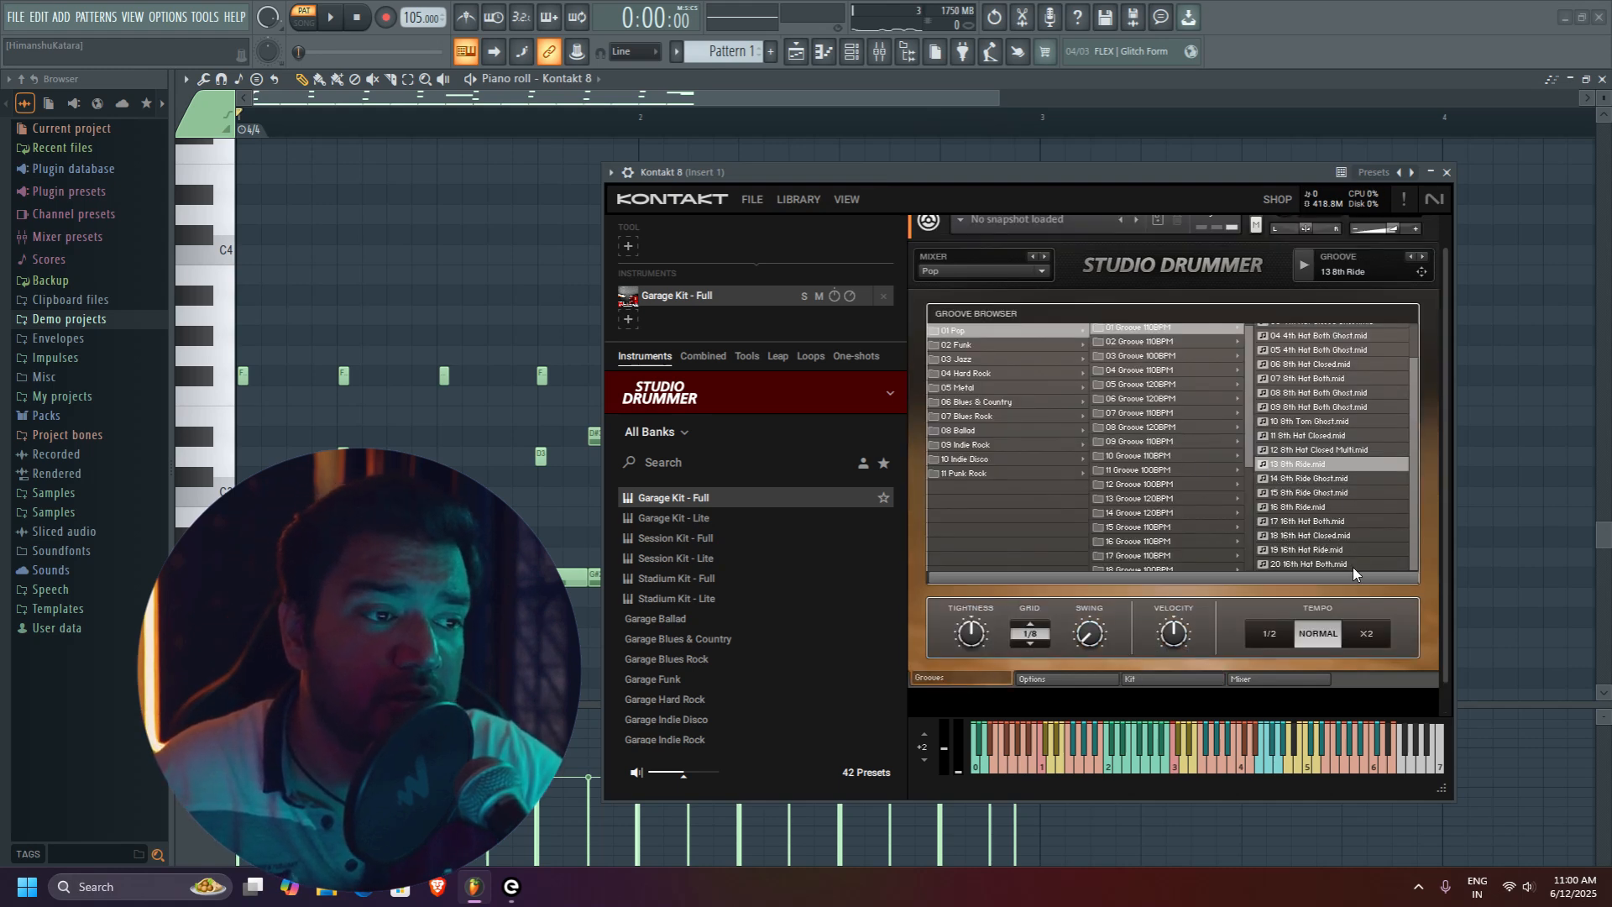
pyautogui.click(1304, 264)
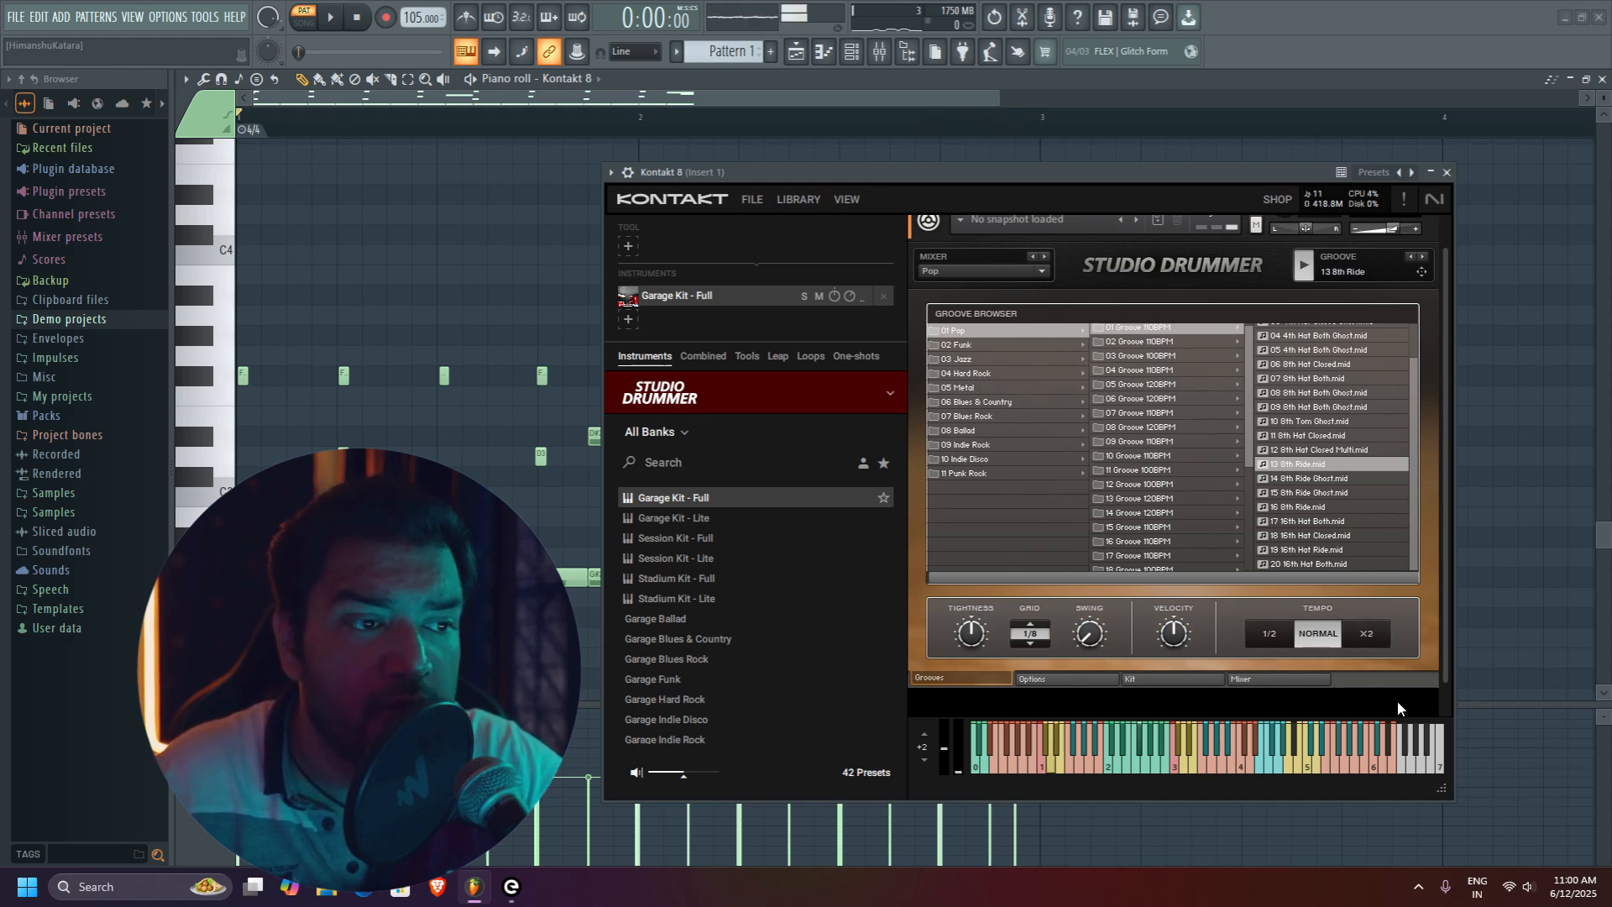
pyautogui.click(1369, 633)
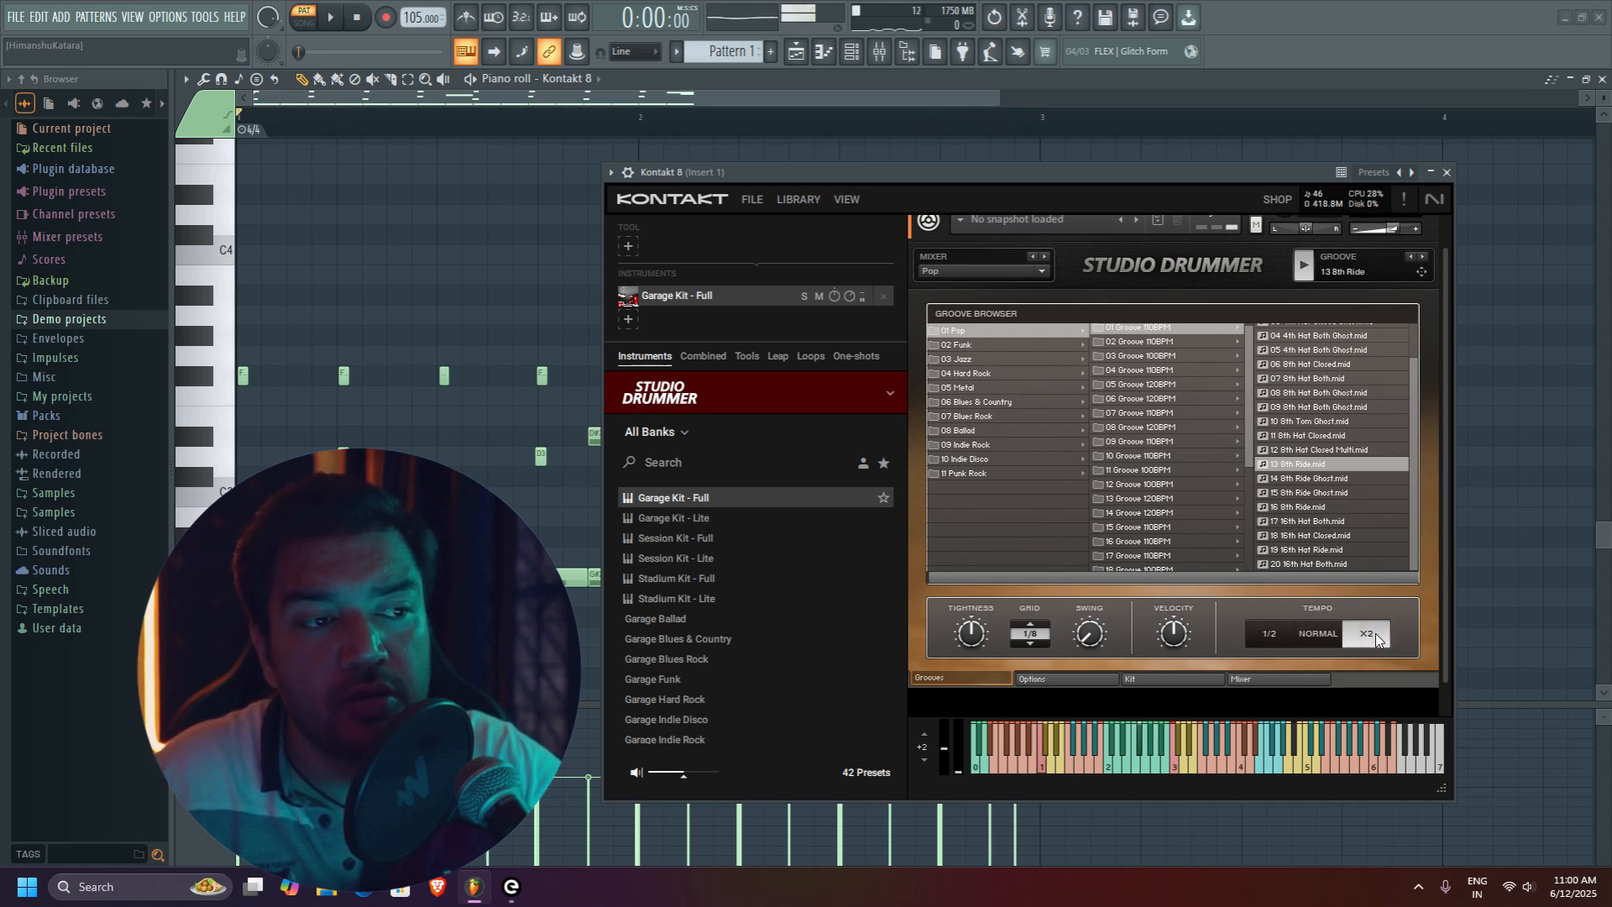
# Raise the groove's Swing slightly, set its tempo back to Normal and audition 13 8th Ride again
pyautogui.click(1308, 267)
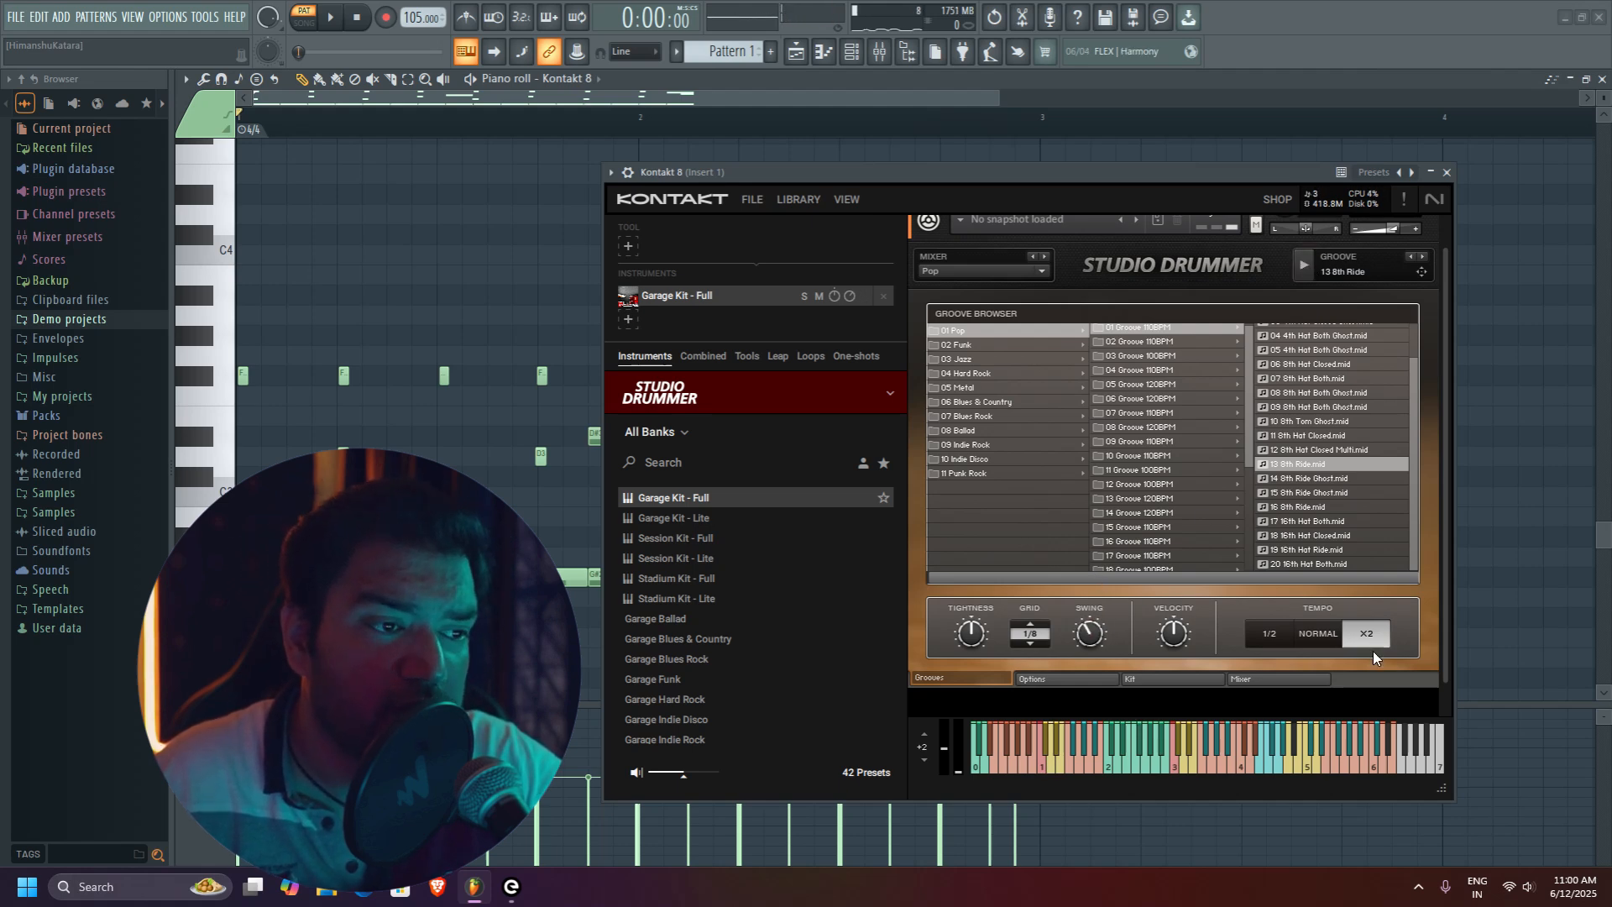
pyautogui.click(1313, 638)
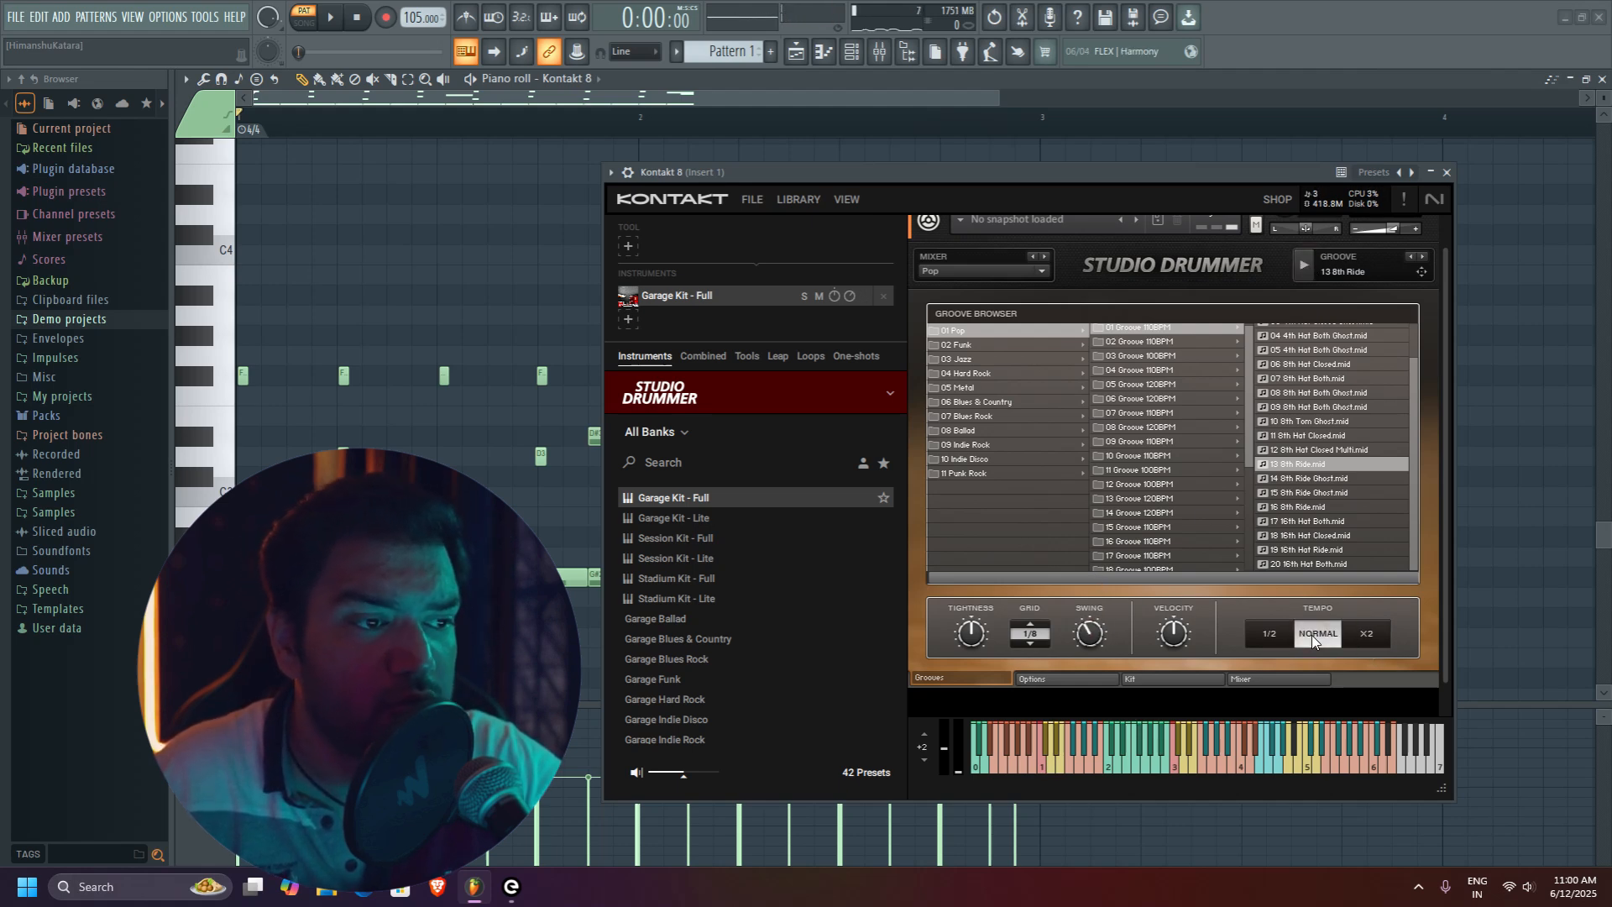
pyautogui.click(1307, 264)
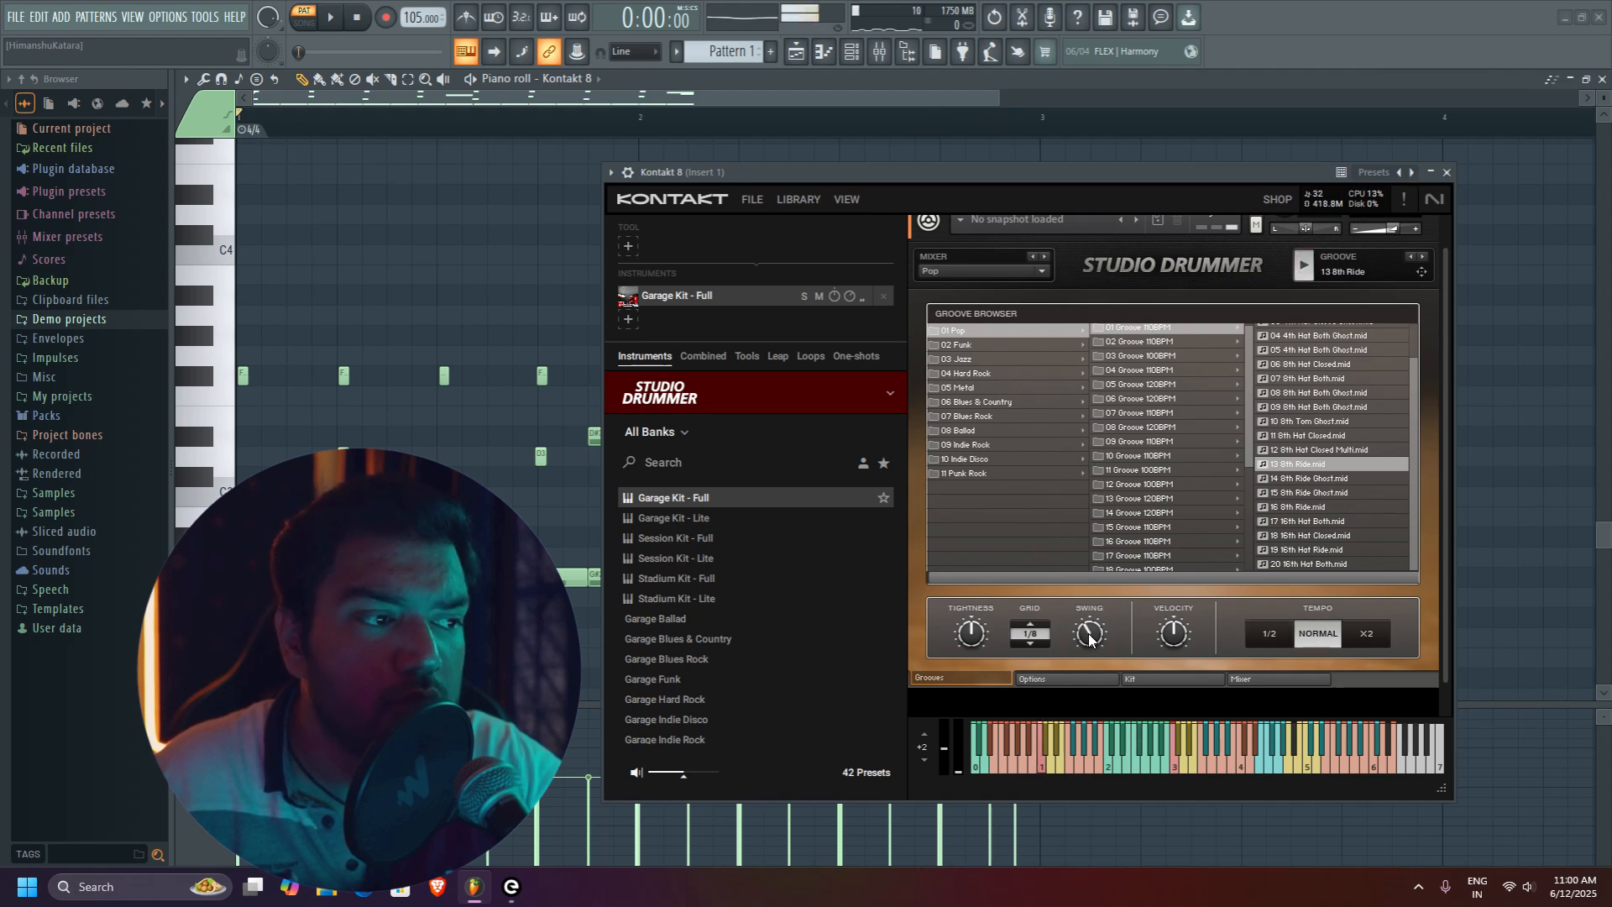